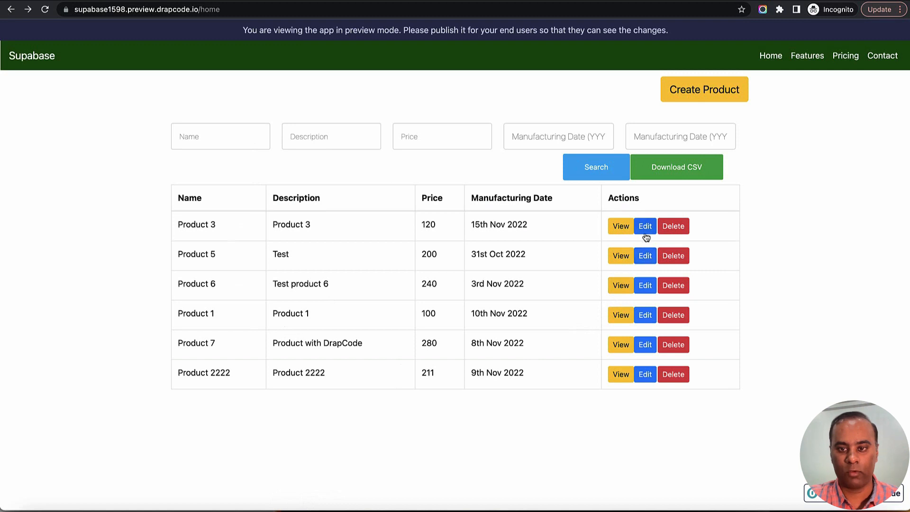
# Open the edit page for Product 3, look over its update form, and return to the product list
pyautogui.click(645, 227)
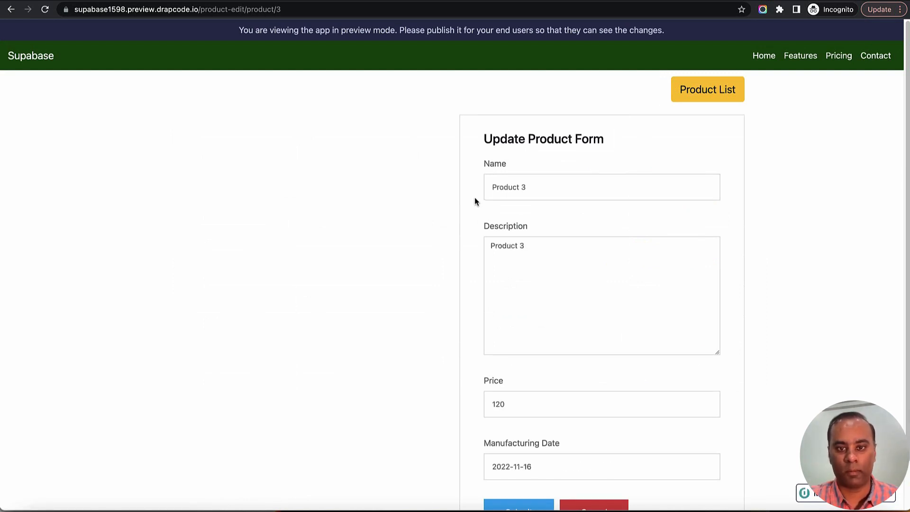
pyautogui.scroll(-2, 476, 202)
pyautogui.scroll(2, 399, 212)
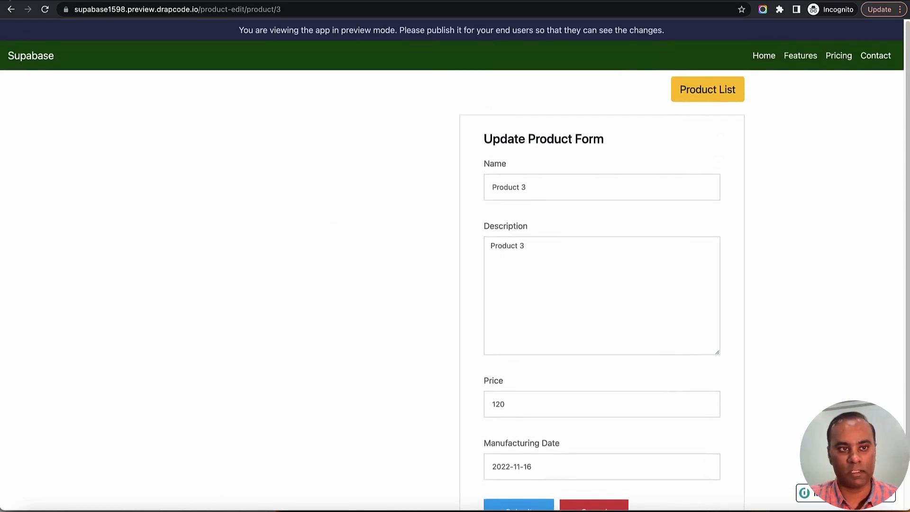
pyautogui.click(11, 9)
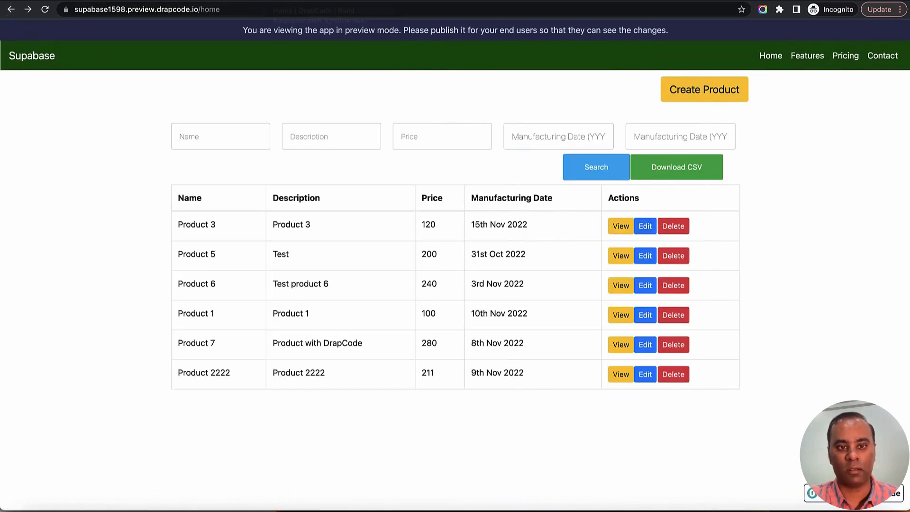
# Switch to the DrapCode builder and start a new snippet named "Create New Product"
pyautogui.click(290, 0)
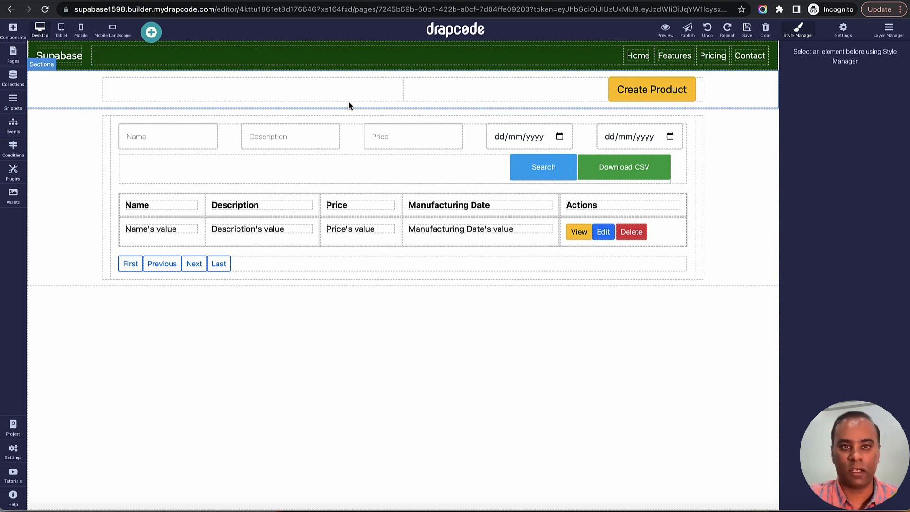
pyautogui.click(13, 110)
pyautogui.click(147, 56)
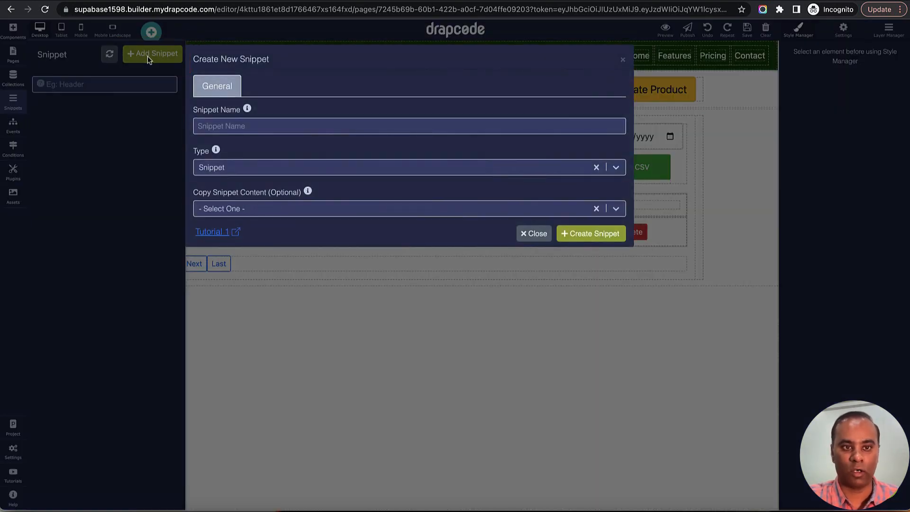
pyautogui.click(284, 125)
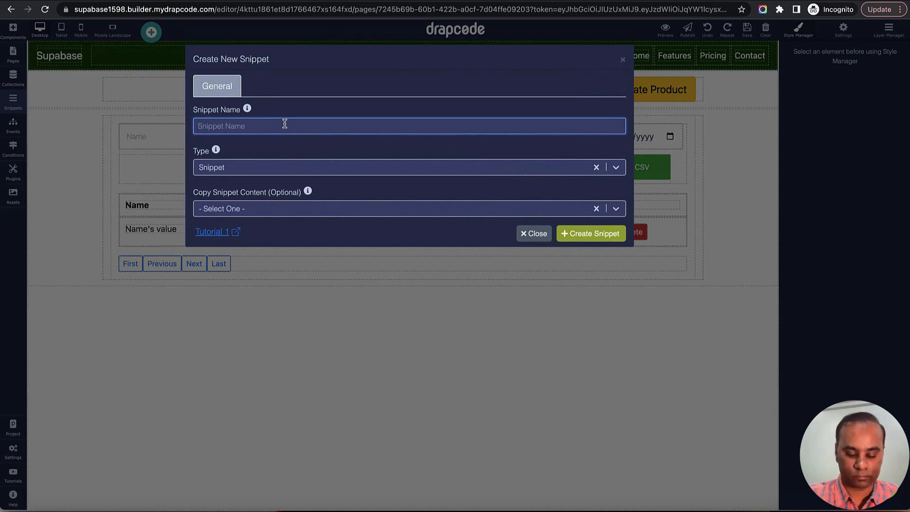
pyautogui.write('Create ')
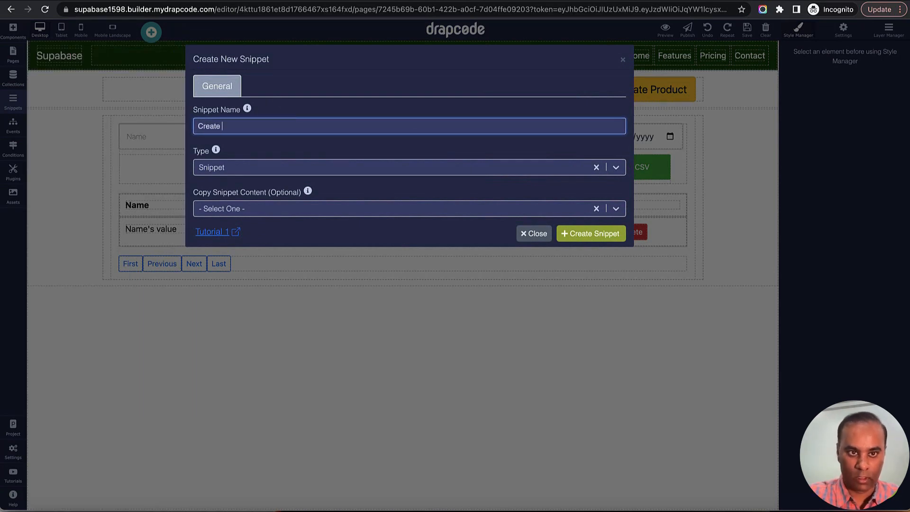
pyautogui.write('New Product')
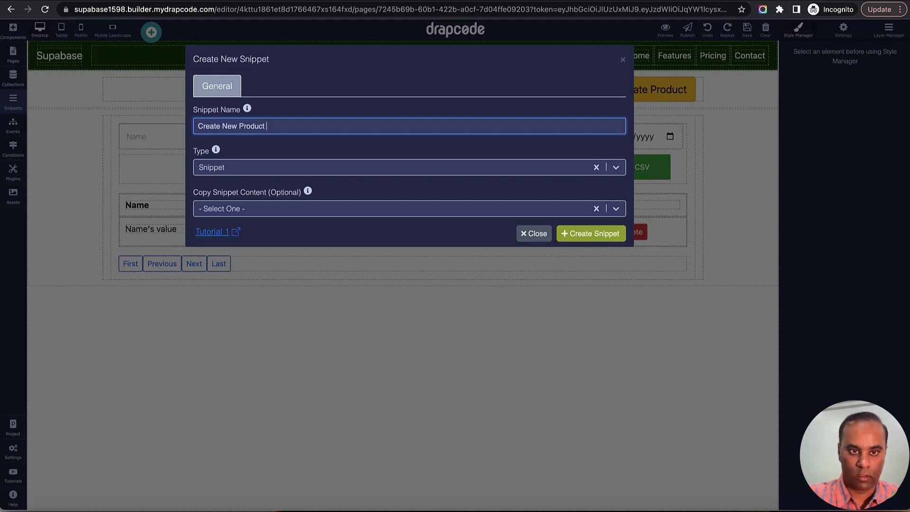
# Set the snippet's type to Modal, bind it to the Product collection, and create it
pyautogui.click(279, 166)
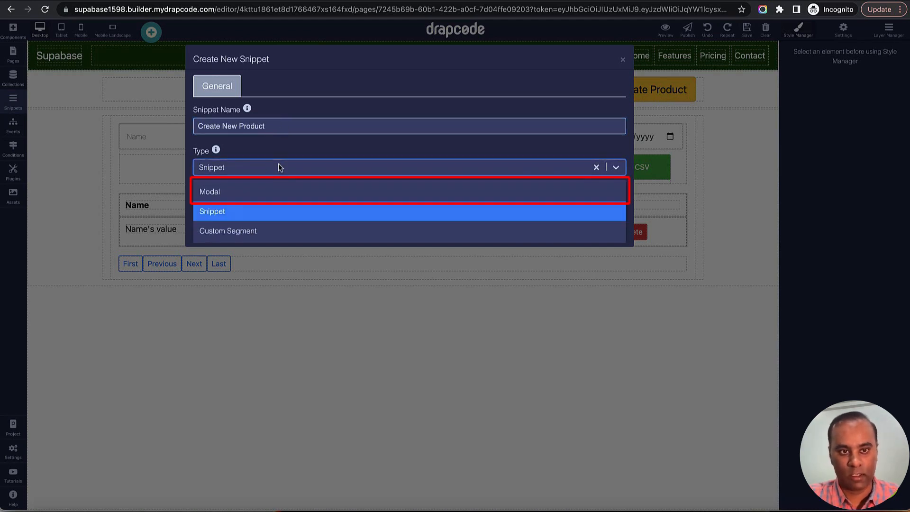
pyautogui.click(271, 194)
pyautogui.click(279, 213)
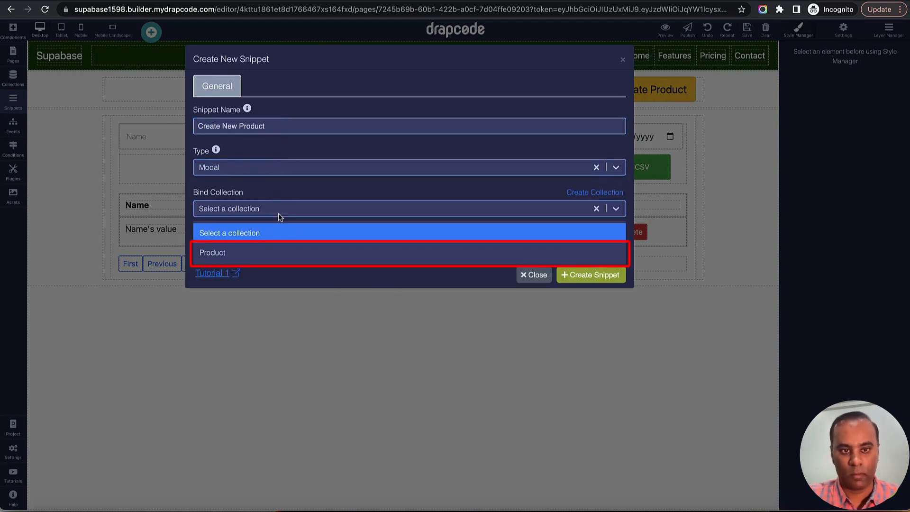
pyautogui.click(279, 253)
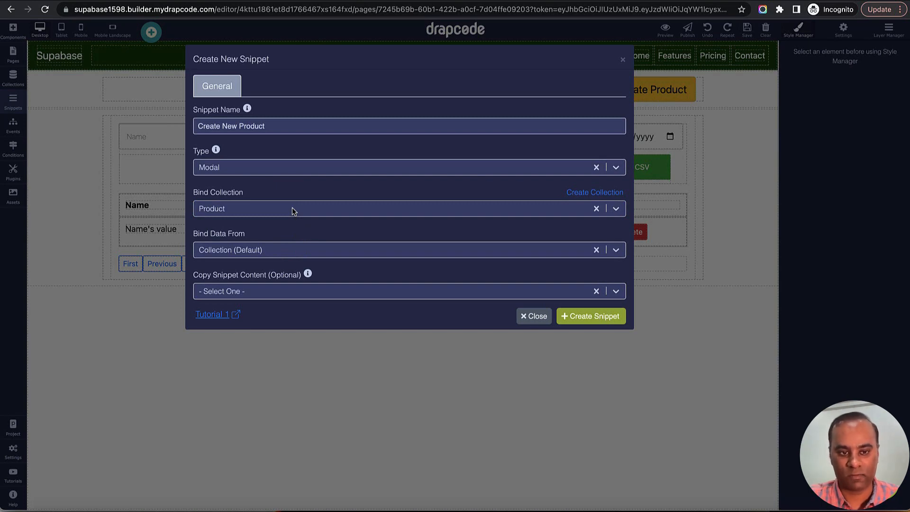
pyautogui.click(584, 321)
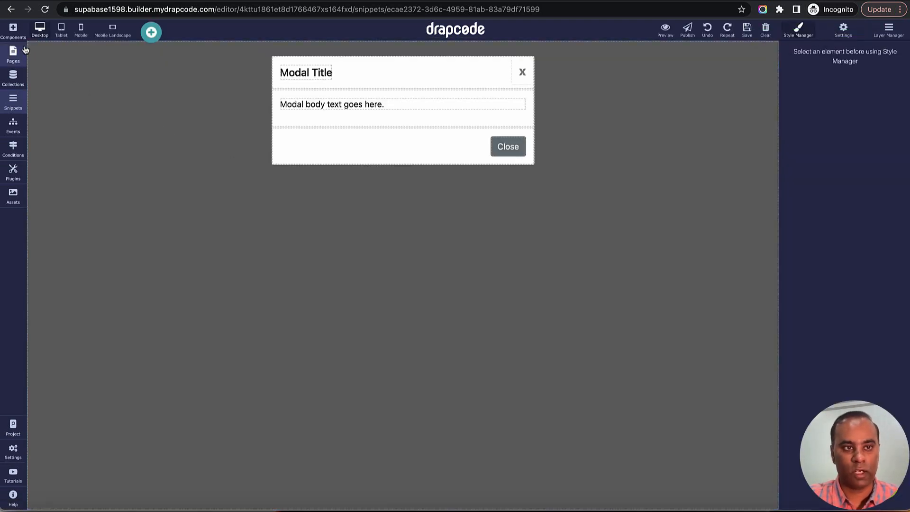
# Add a Collection Form to the modal body and connect it to the Product collection, leaving its event unselected
pyautogui.click(17, 41)
pyautogui.moveTo(51, 235); pyautogui.dragTo(463, 103)
pyautogui.click(450, 263)
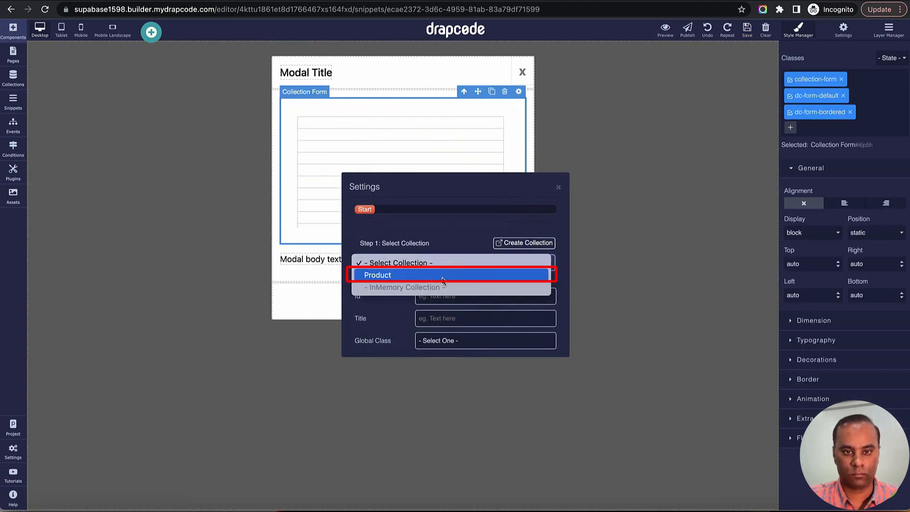
pyautogui.click(445, 277)
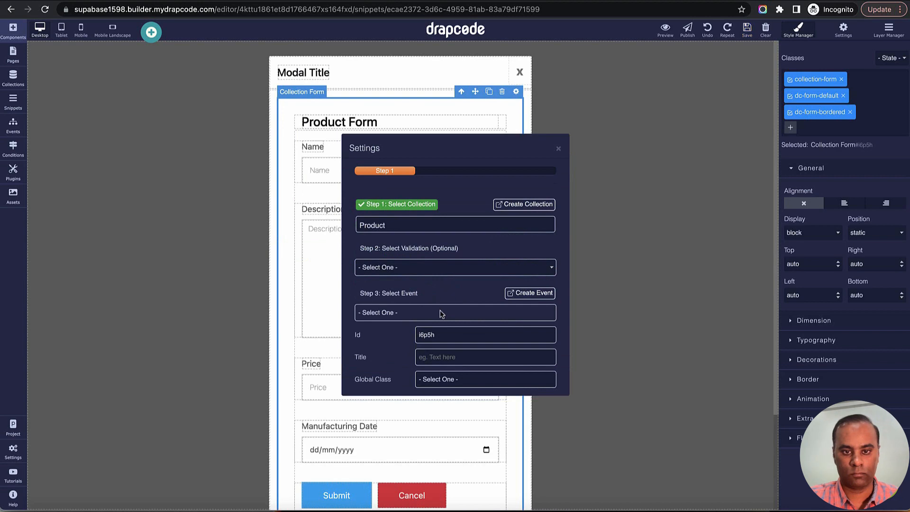
pyautogui.click(441, 314)
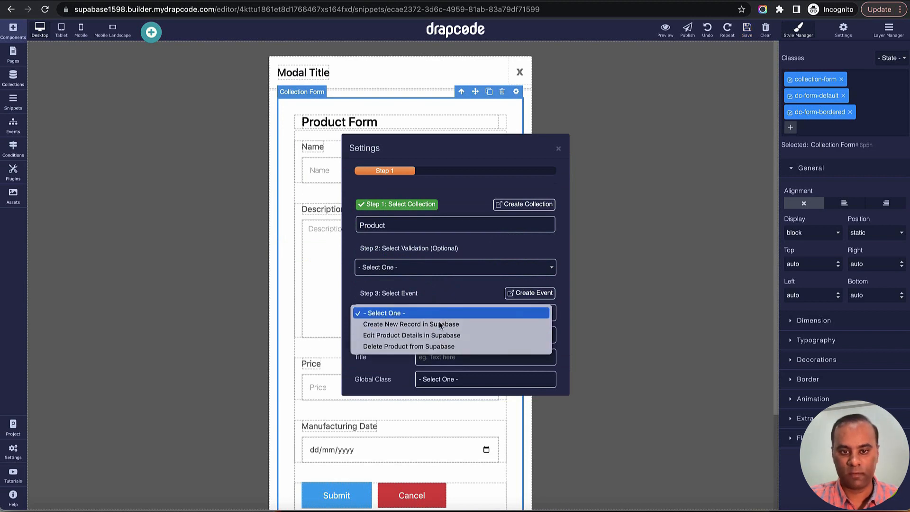
pyautogui.click(457, 294)
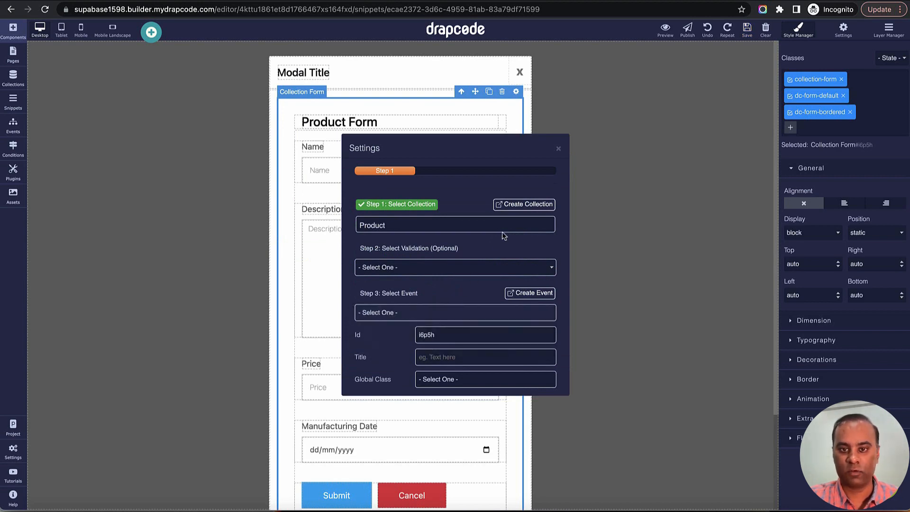
pyautogui.click(557, 149)
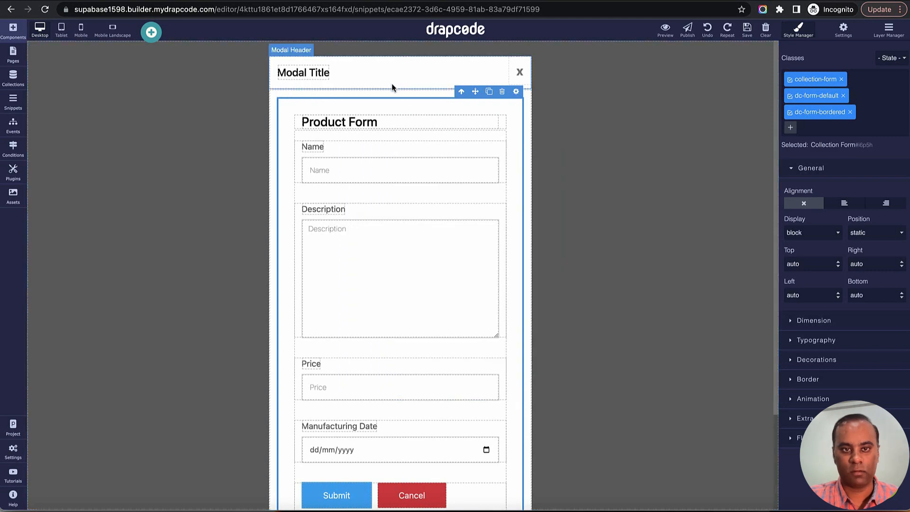
# Delete the "Product Form" heading and the placeholder body text paragraph from the modal
pyautogui.click(501, 124)
pyautogui.click(490, 109)
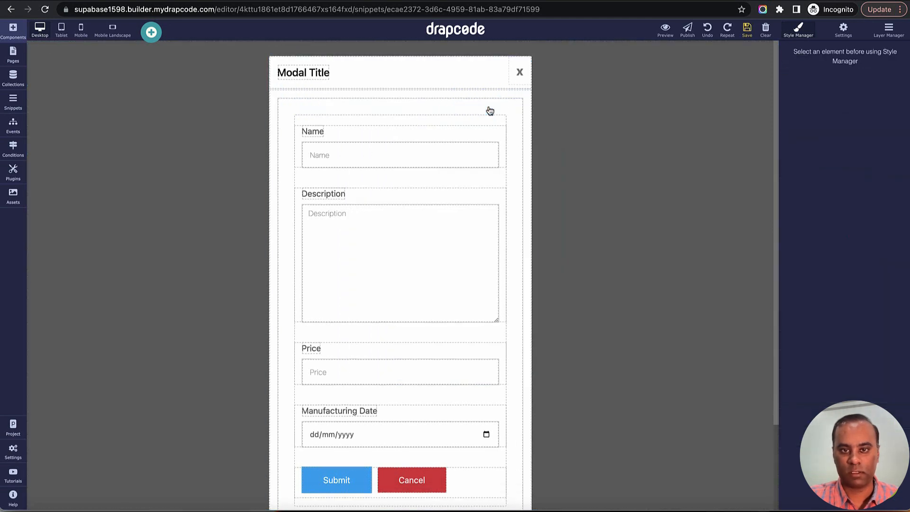
pyautogui.scroll(-3, 459, 216)
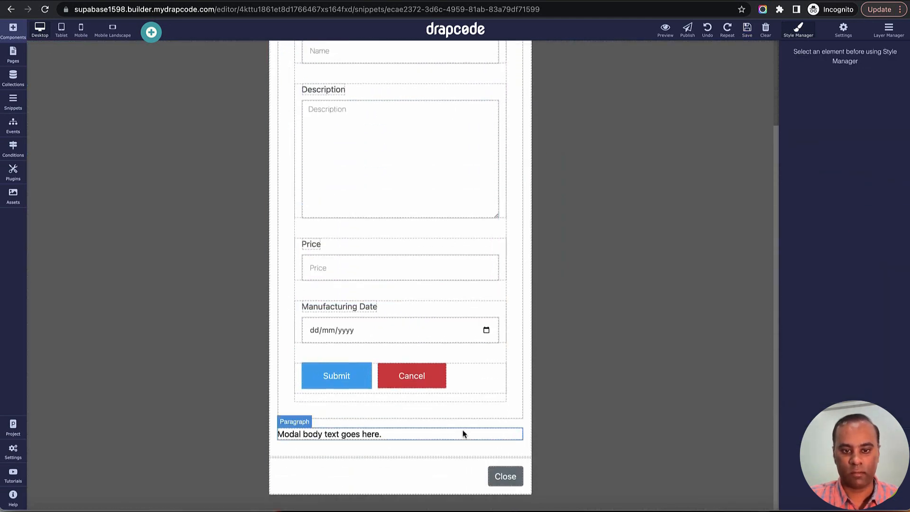
pyautogui.click(492, 435)
pyautogui.click(511, 420)
pyautogui.scroll(3, 501, 427)
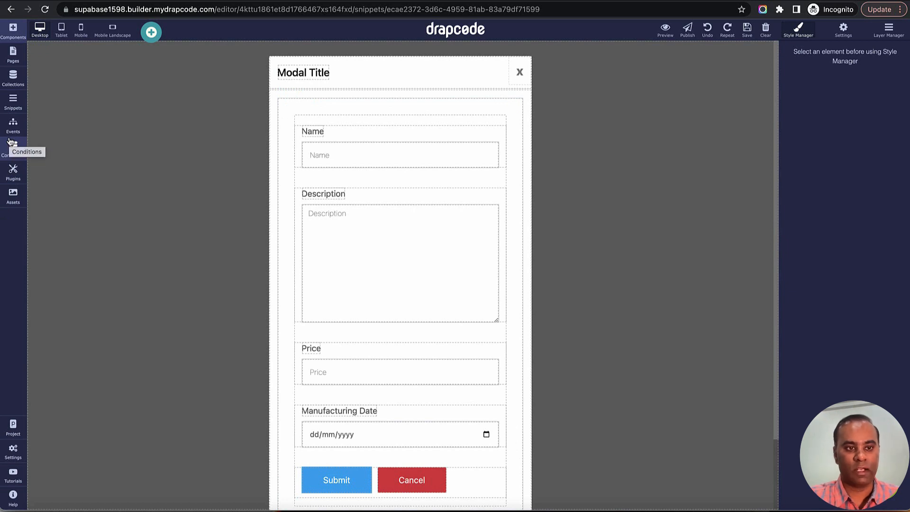
# Review the request settings and field mapping of the existing "Create New Record on Supabase" external API
pyautogui.moveTo(13, 458)
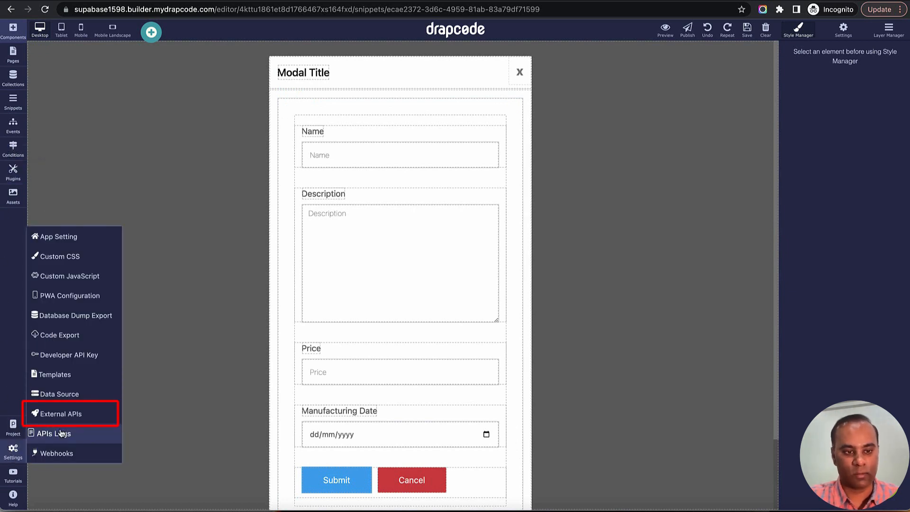
pyautogui.click(69, 413)
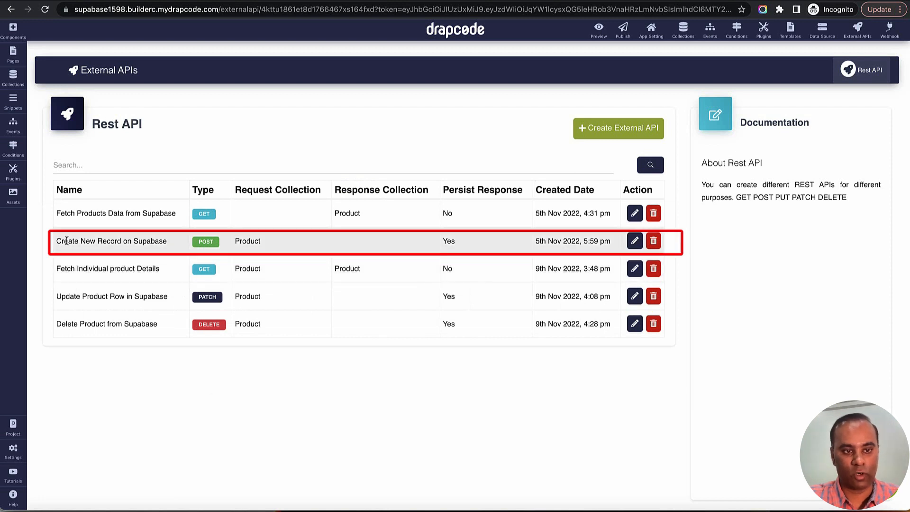
pyautogui.moveTo(56, 241); pyautogui.dragTo(219, 237)
pyautogui.click(628, 247)
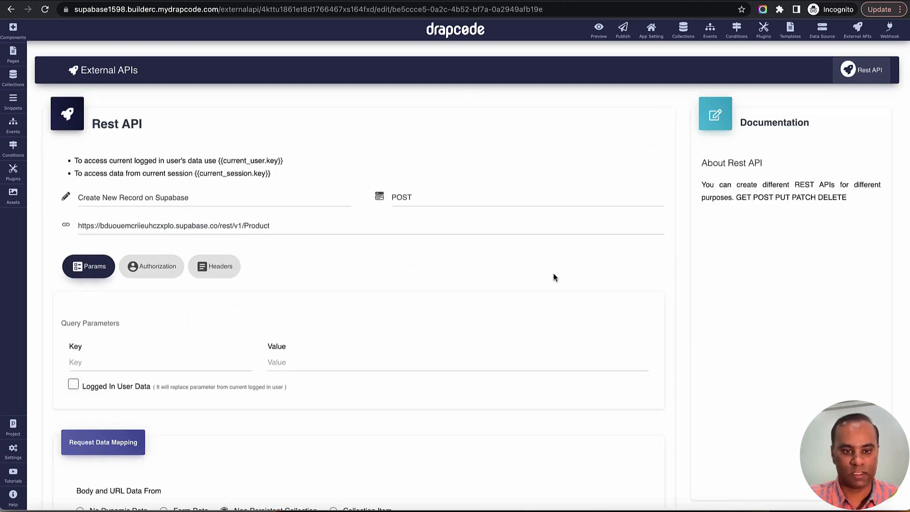
pyautogui.scroll(-10, 553, 277)
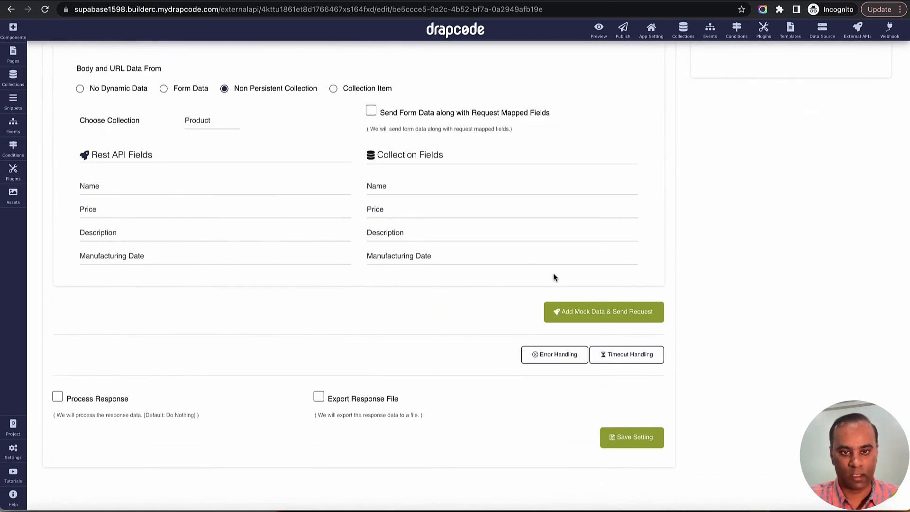
pyautogui.scroll(10, 543, 275)
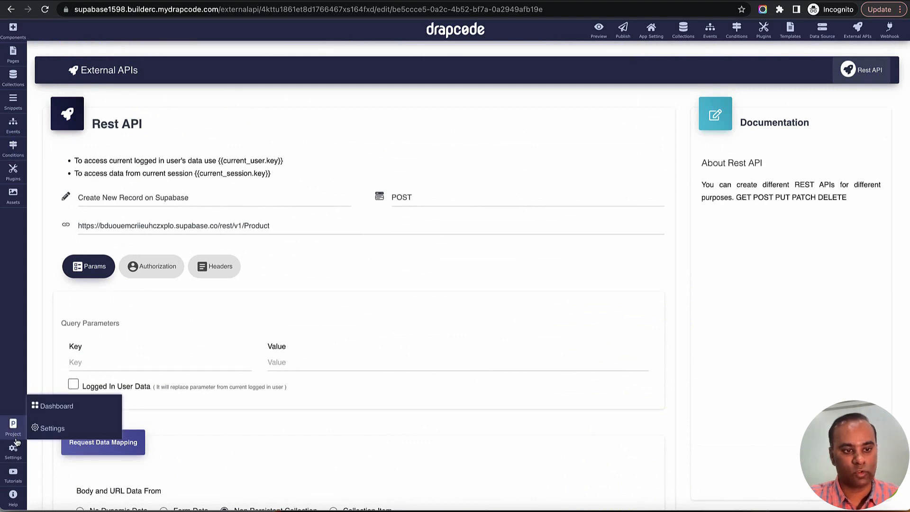
# Start a new external API named "Create New Product via Modal Popup on Supabase", keeping the POST method
pyautogui.moveTo(27, 458)
pyautogui.click(58, 410)
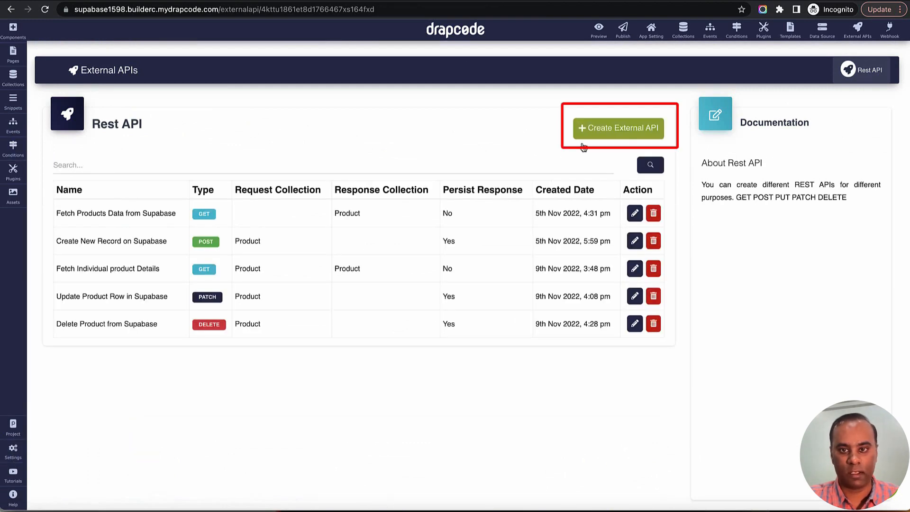
pyautogui.click(614, 128)
pyautogui.click(269, 195)
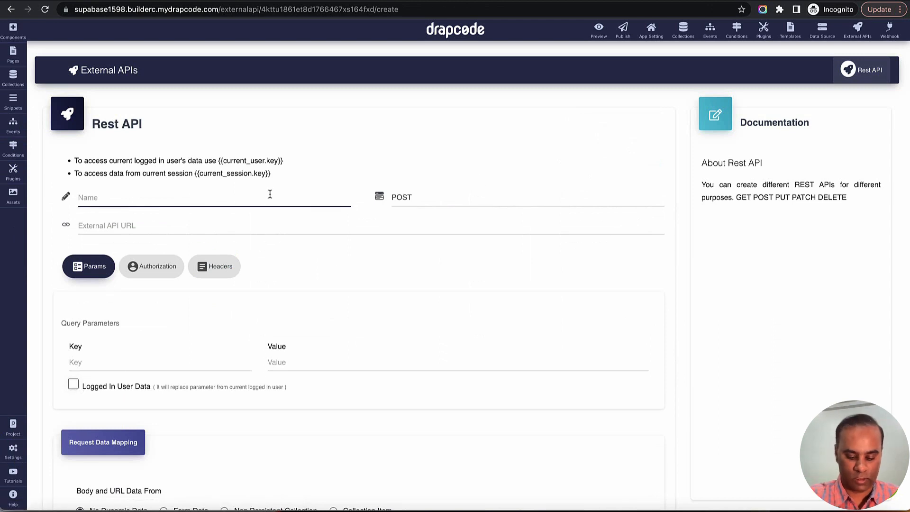
pyautogui.write('Create New ')
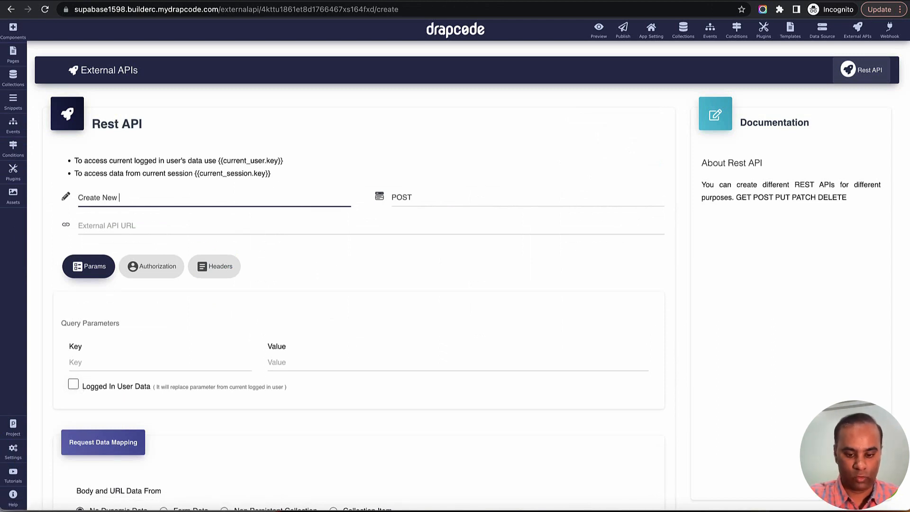
pyautogui.write('Product via')
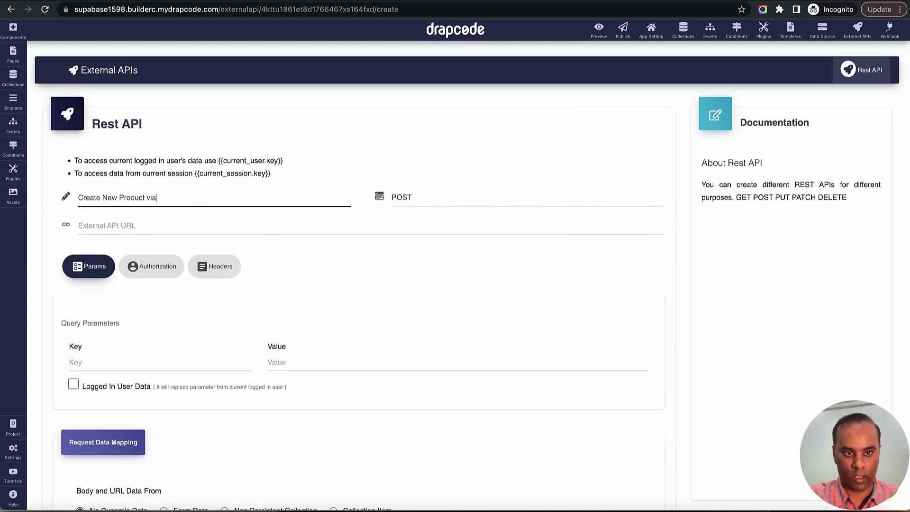
pyautogui.write(' Modal Popu')
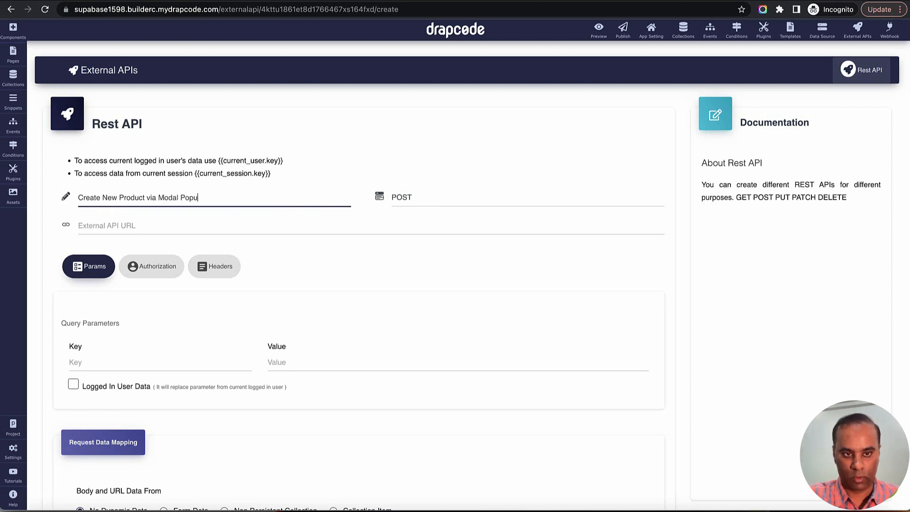
pyautogui.write('p on Supaabse')
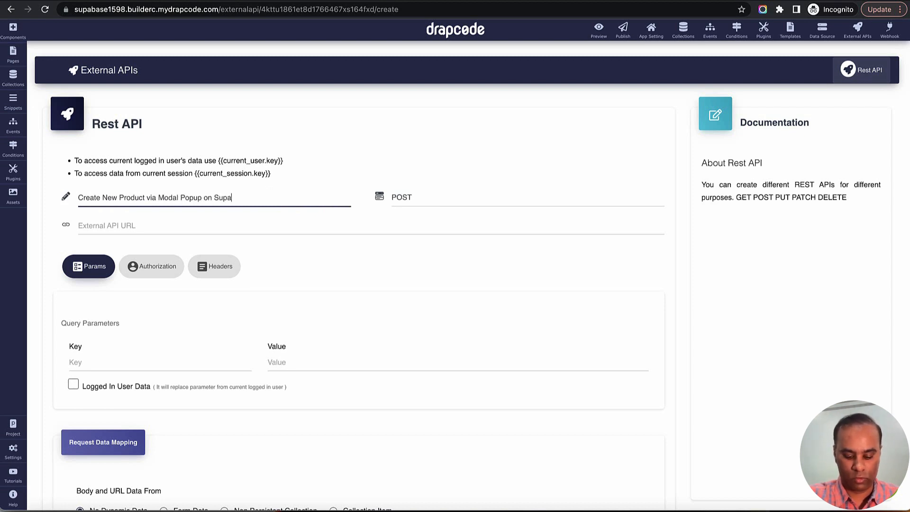
pyautogui.press('BackSpace')
pyautogui.press('BackSpace')
pyautogui.press('BackSpace')
pyautogui.press('BackSpace')
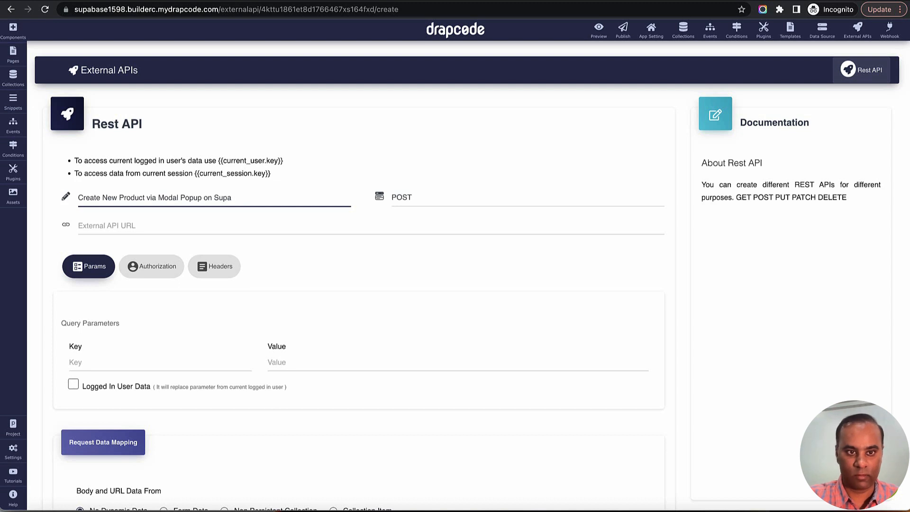
pyautogui.write('base')
pyautogui.press('Tab')
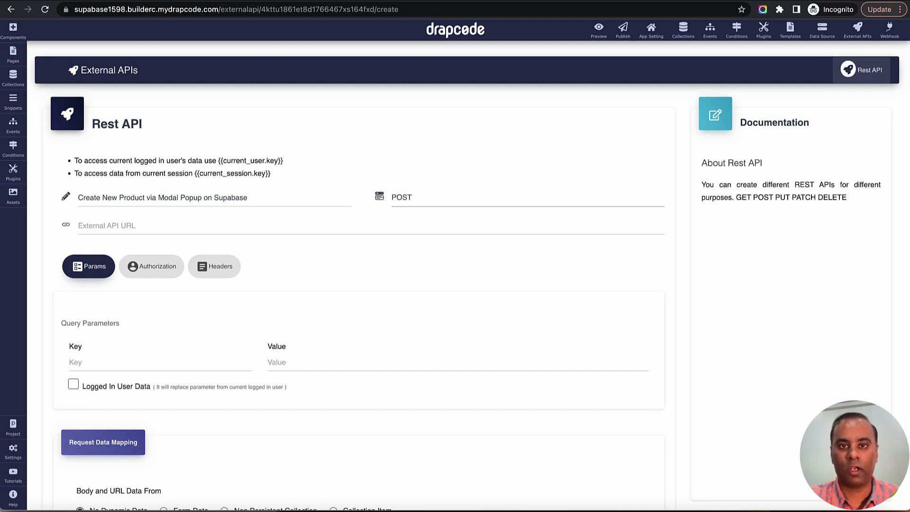
# Switch to the Supabase API docs and examine the Product table's columns and the Bash request for inserting a row
pyautogui.press('super+Tab')
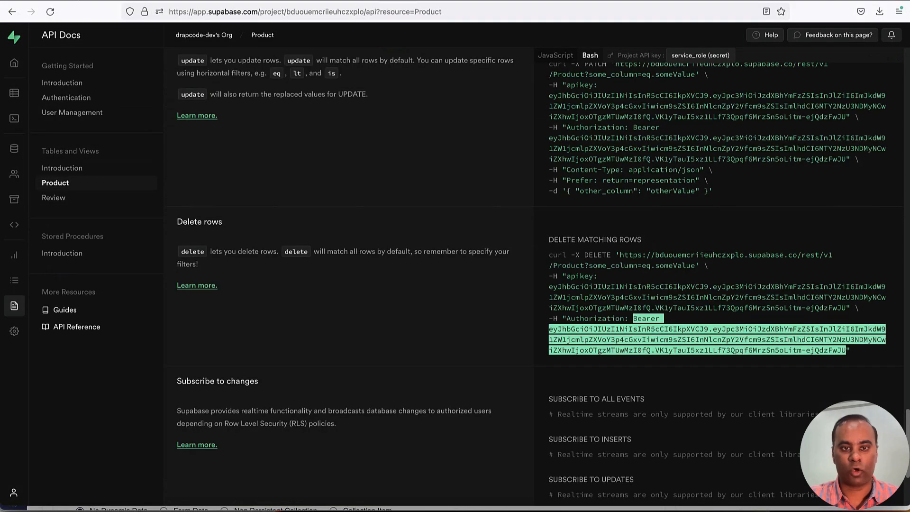
pyautogui.scroll(10, 333, 185)
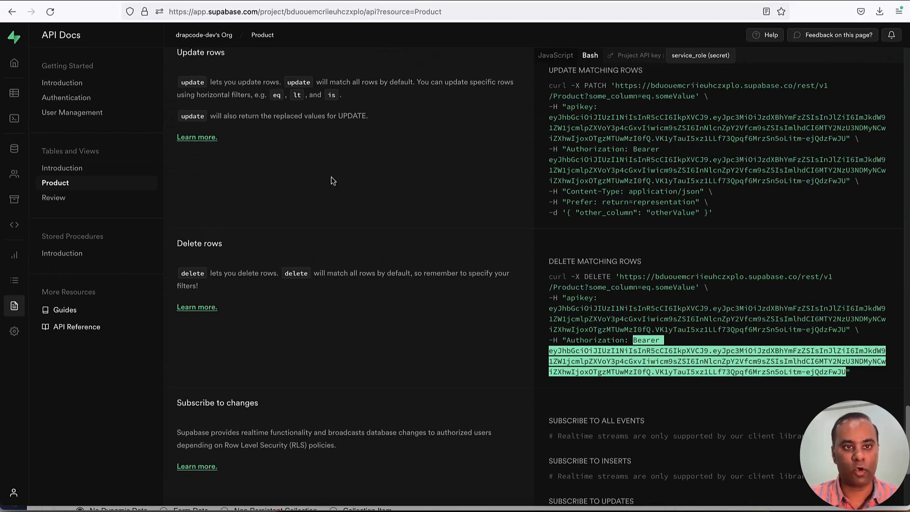
pyautogui.scroll(15, 333, 185)
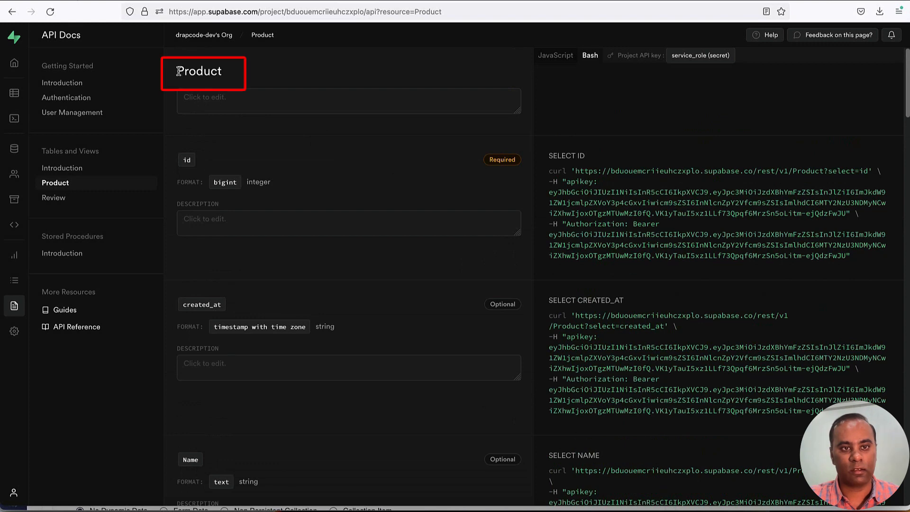
pyautogui.moveTo(179, 69); pyautogui.dragTo(261, 76)
pyautogui.scroll(-3, 246, 242)
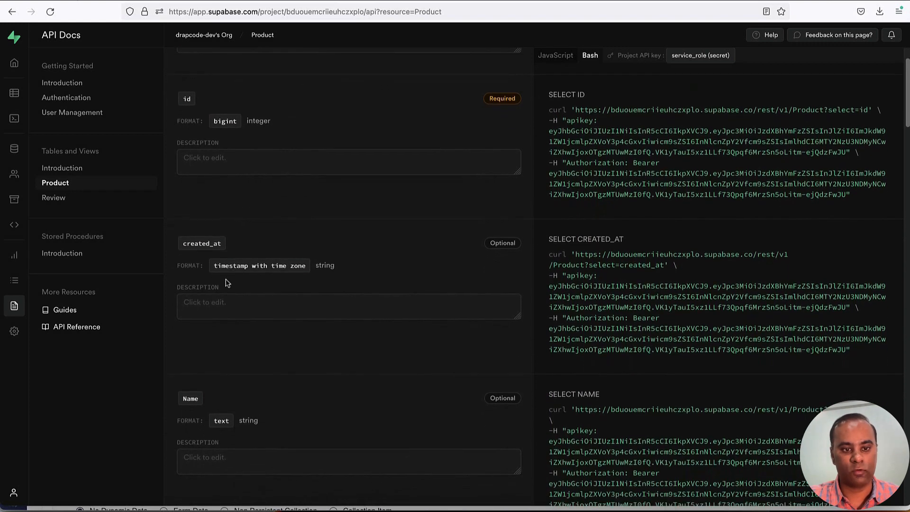
pyautogui.scroll(-5, 209, 351)
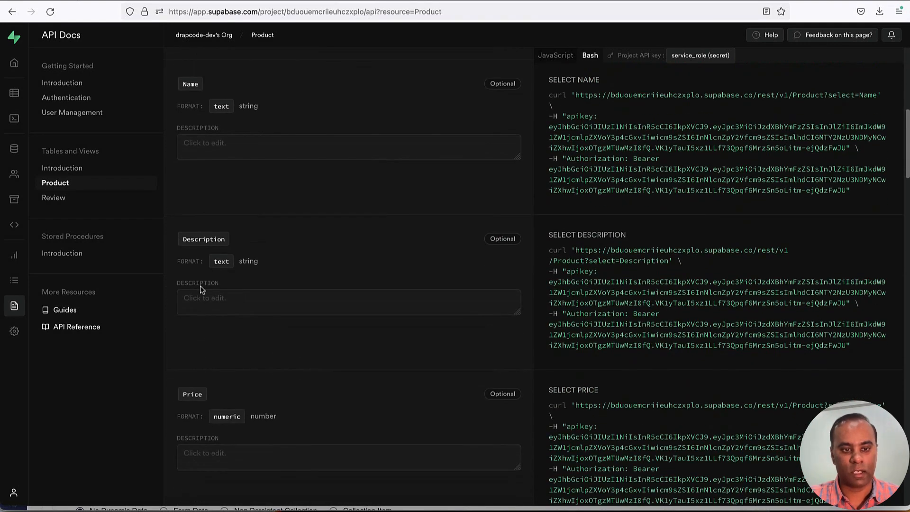
pyautogui.scroll(-3, 200, 290)
pyautogui.scroll(-7, 297, 389)
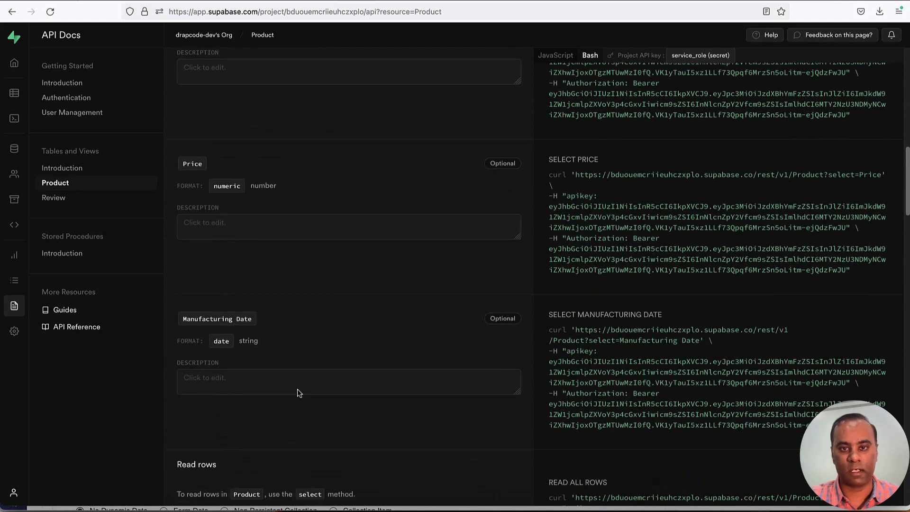
pyautogui.scroll(-12, 399, 345)
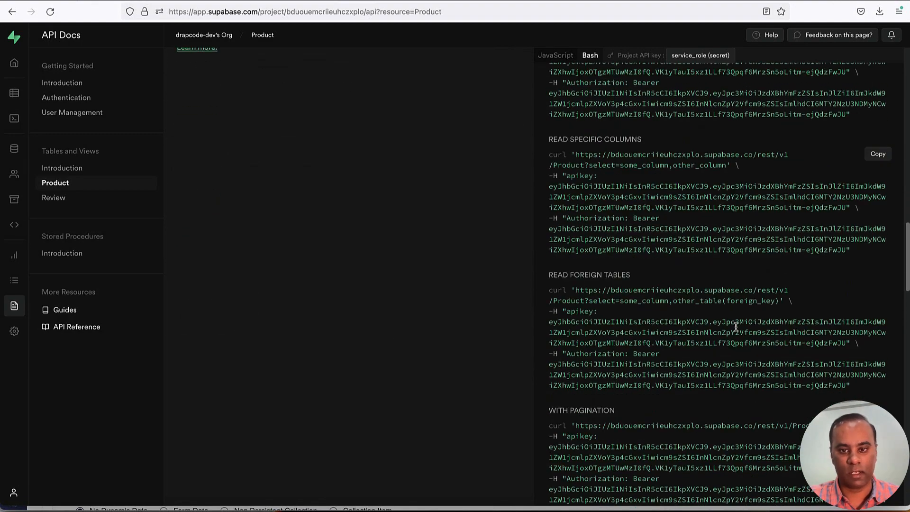
pyautogui.scroll(-4, 464, 352)
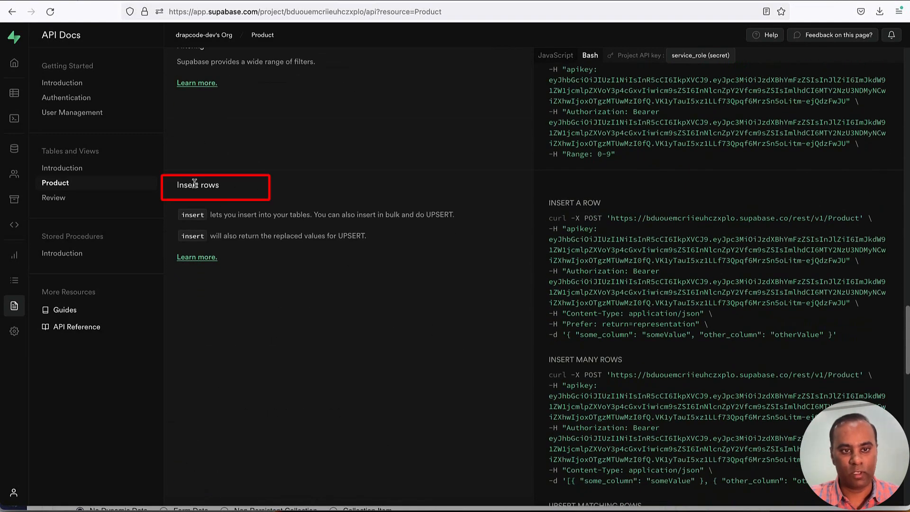
pyautogui.moveTo(177, 186); pyautogui.dragTo(247, 190)
pyautogui.moveTo(552, 219)
pyautogui.mouseDown()
pyautogui.moveTo(618, 340)
pyautogui.moveTo(837, 336)
pyautogui.mouseUp()
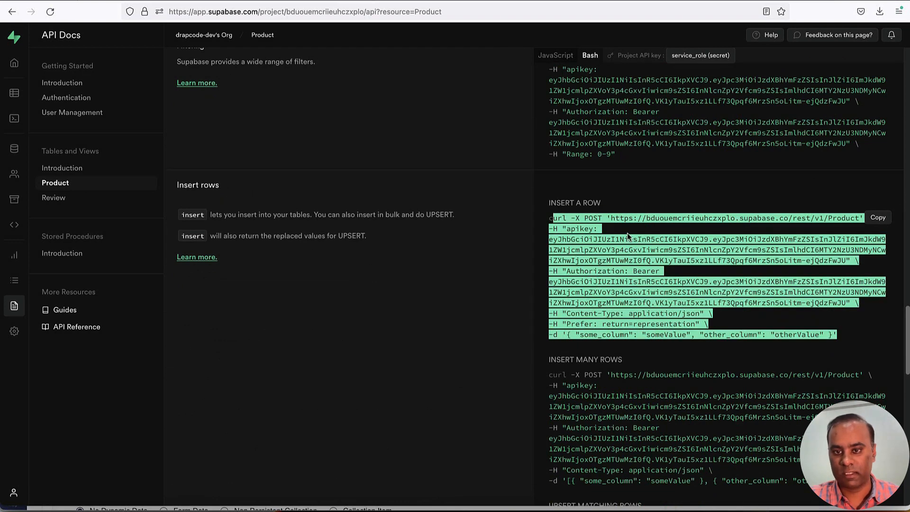
pyautogui.click(602, 222)
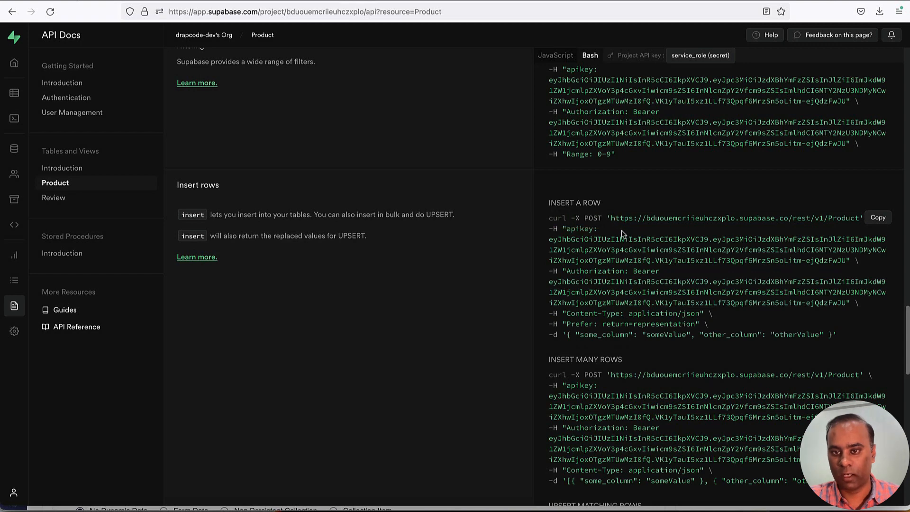
pyautogui.moveTo(611, 219); pyautogui.dragTo(860, 221)
pyautogui.hotkey('ctrl', 'c')
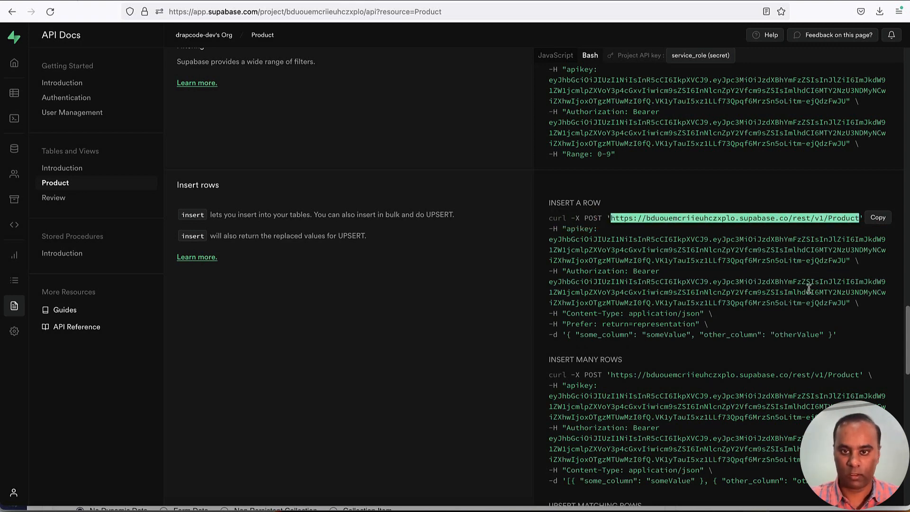
pyautogui.hotkey('alt', 'Tab')
pyautogui.click(520, 229)
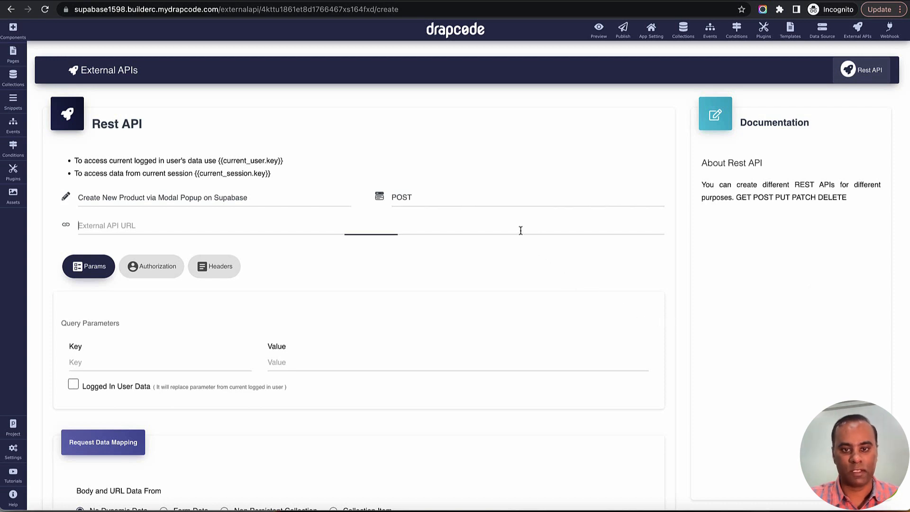
pyautogui.hotkey('ctrl', 'v')
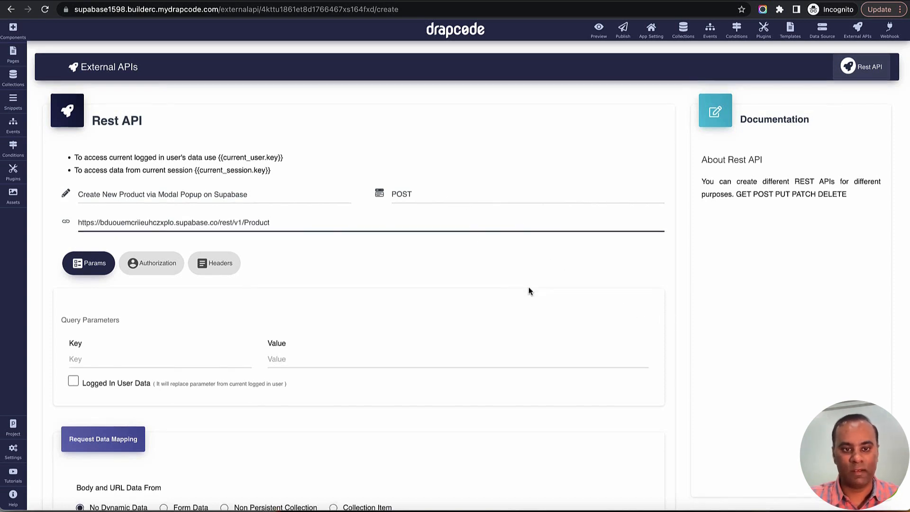
# Add a request header with the key apikey and paste the API key from the Supabase insert-a-row example as its value
pyautogui.scroll(-1, 528, 289)
pyautogui.click(216, 242)
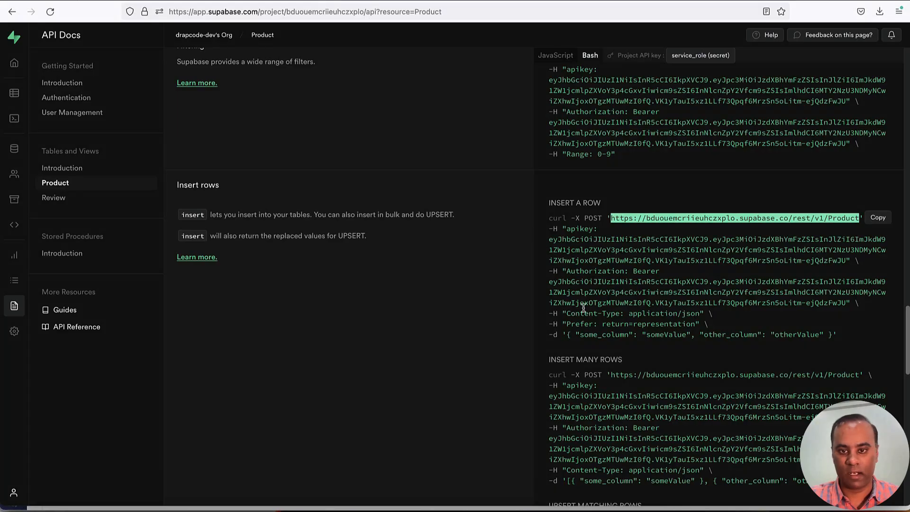
pyautogui.doubleClick(575, 229)
pyautogui.hotkey('ctrl', 'c')
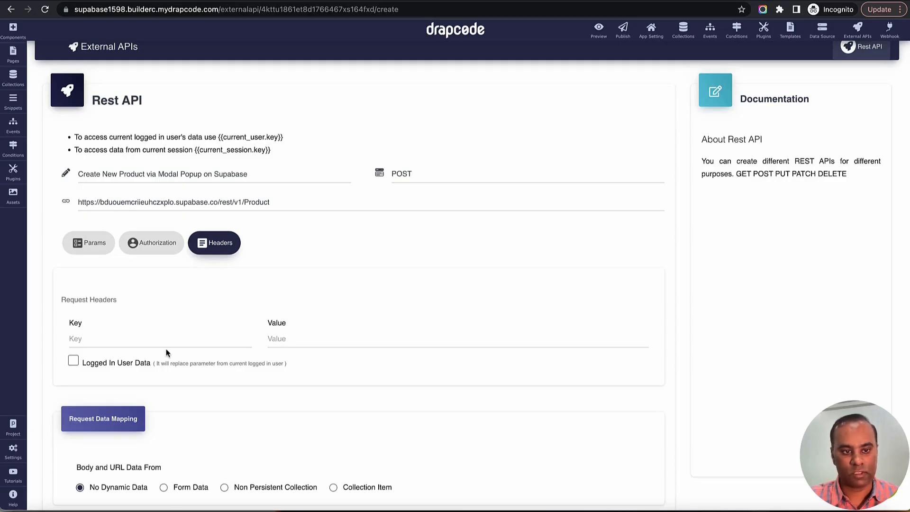
pyautogui.click(162, 341)
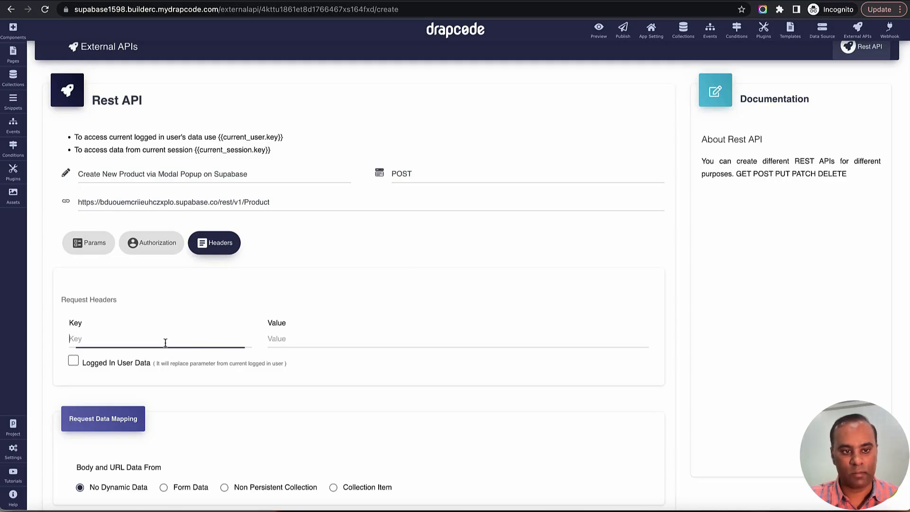
pyautogui.hotkey('ctrl', 'v')
pyautogui.click(394, 343)
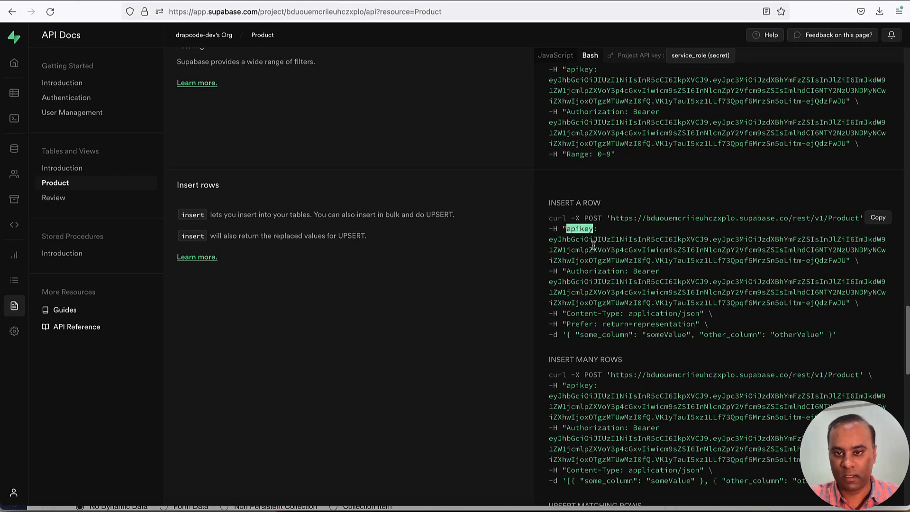
pyautogui.moveTo(549, 239); pyautogui.dragTo(847, 261)
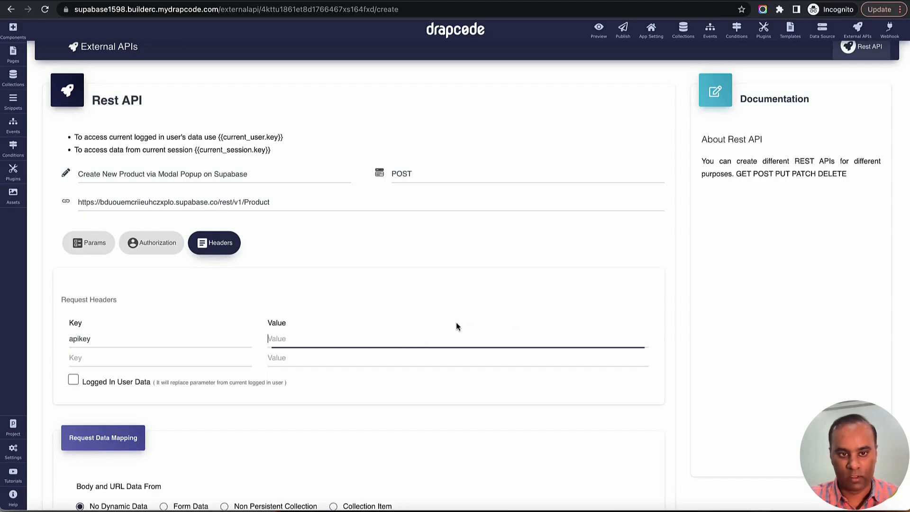
pyautogui.hotkey('ctrl', 'v')
pyautogui.scroll(-3, 338, 364)
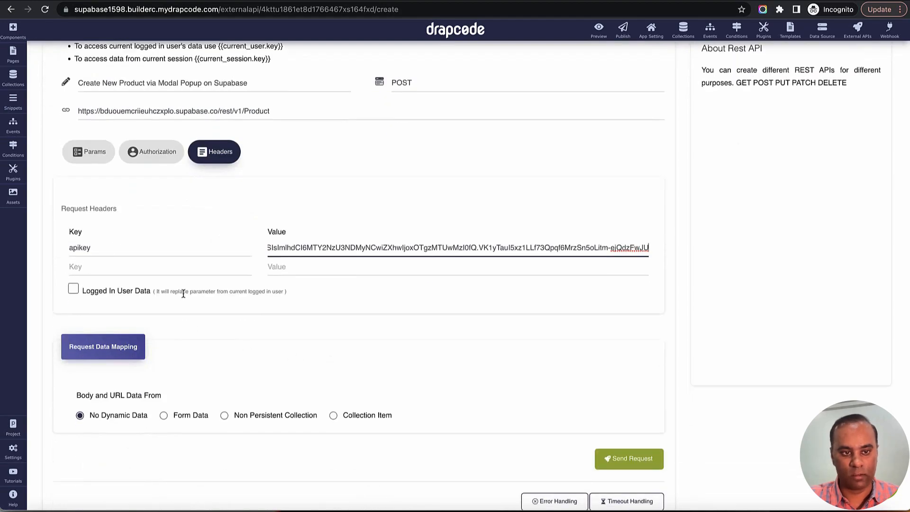
# Add an Authorization request header and paste the Bearer token from the Supabase insert-a-row example as its value
pyautogui.click(175, 270)
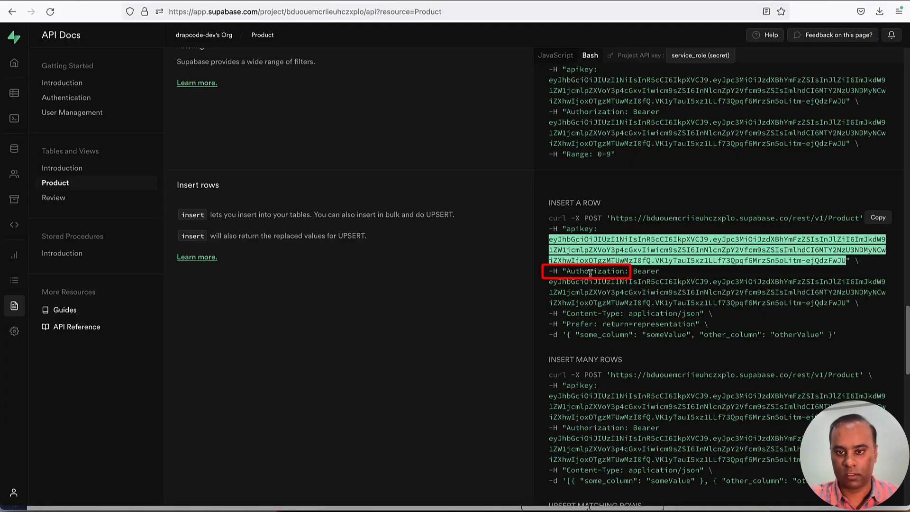
pyautogui.doubleClick(591, 271)
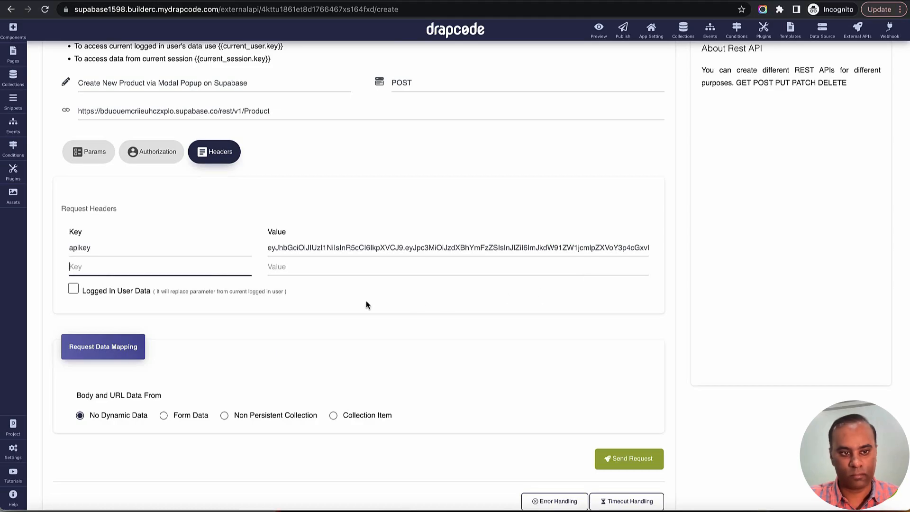
pyautogui.write('Authorization')
pyautogui.click(360, 268)
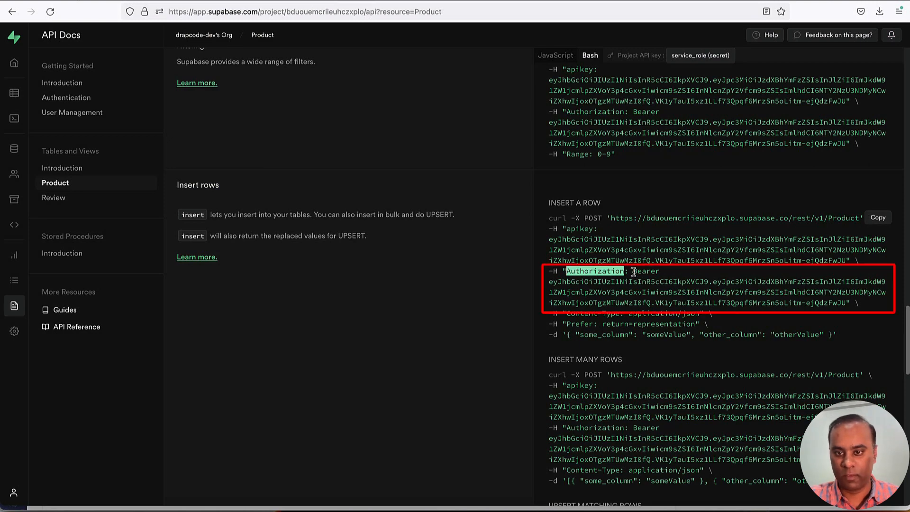
pyautogui.moveTo(634, 272); pyautogui.dragTo(846, 304)
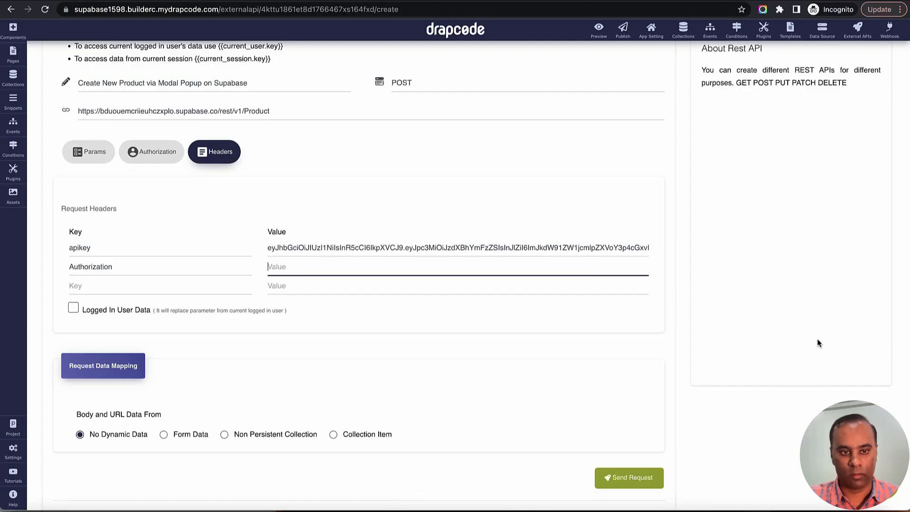
pyautogui.hotkey('ctrl', 'v')
# Set the request data mapping to take body and URL data from the Non Persistent Collection Product
pyautogui.scroll(3, 616, 332)
pyautogui.scroll(-6, 603, 336)
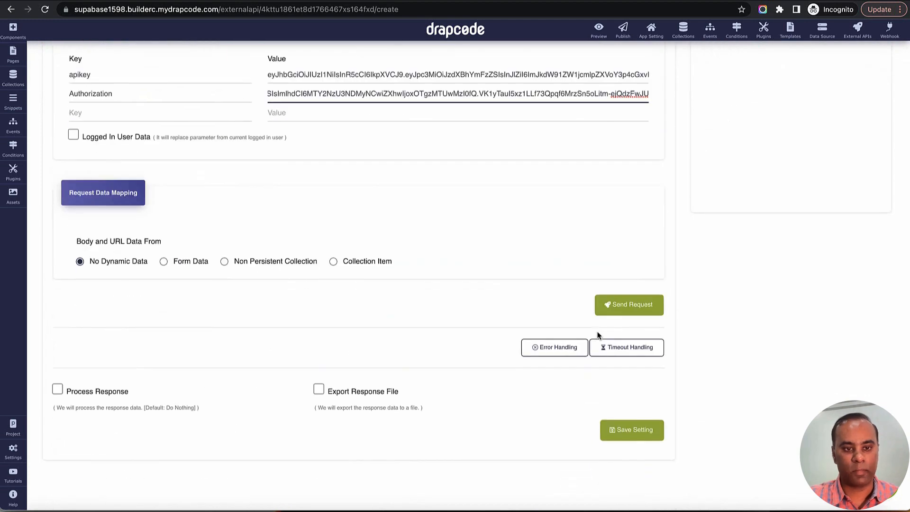
pyautogui.click(225, 263)
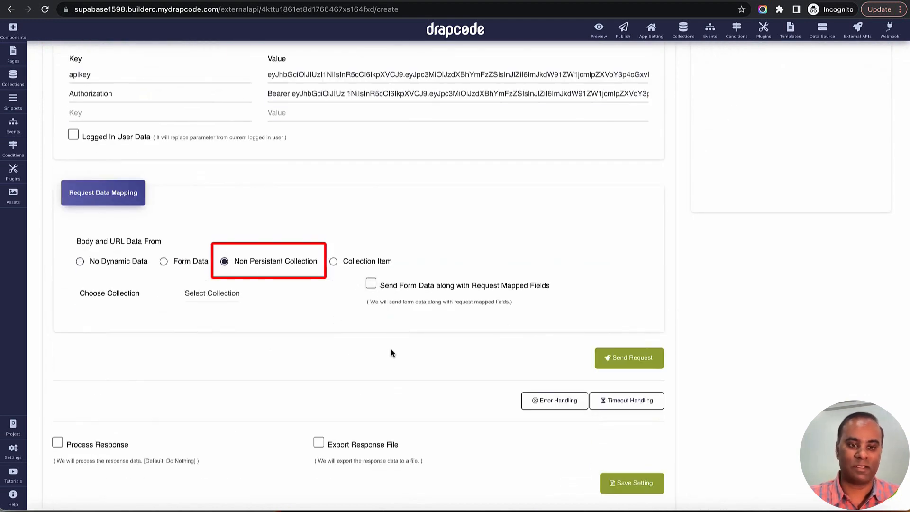
pyautogui.click(205, 295)
pyautogui.click(209, 306)
pyautogui.scroll(-1, 345, 354)
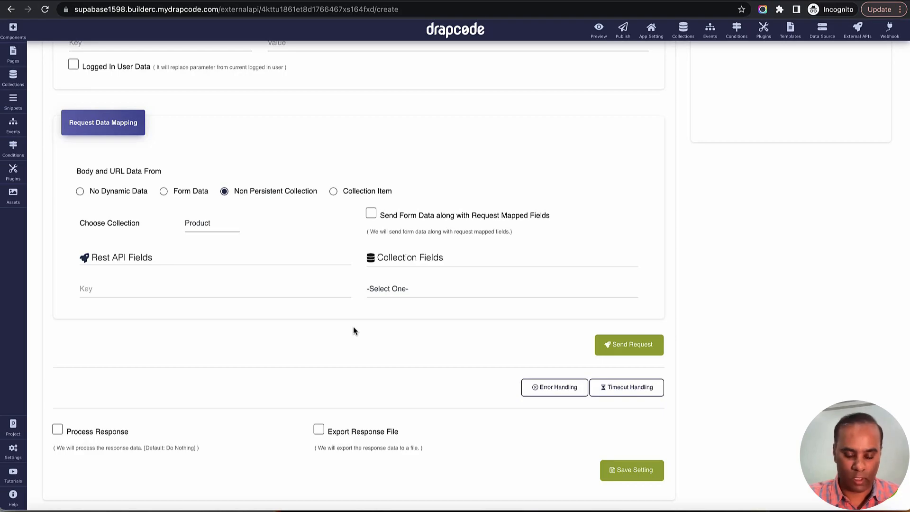
# Copy the Name column's field name from the Product table section of the Supabase API docs
pyautogui.press('super+Tab')
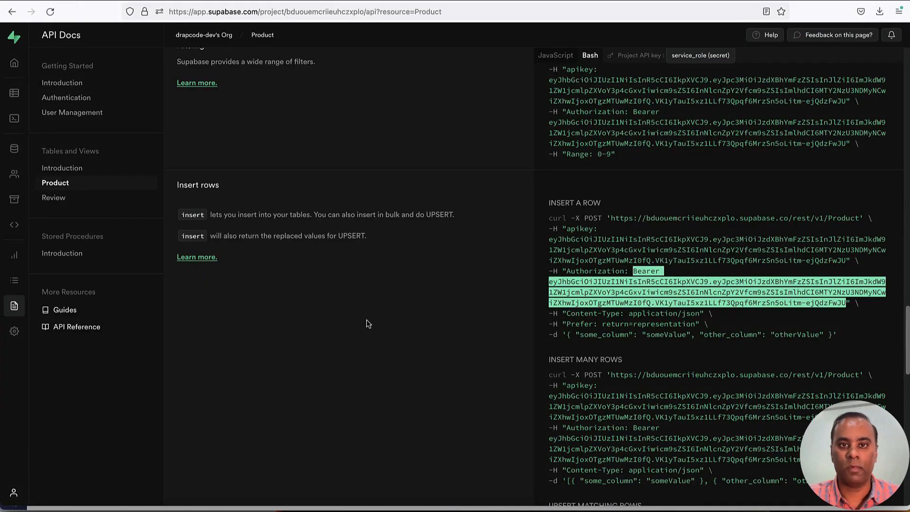
pyautogui.scroll(-2, 669, 290)
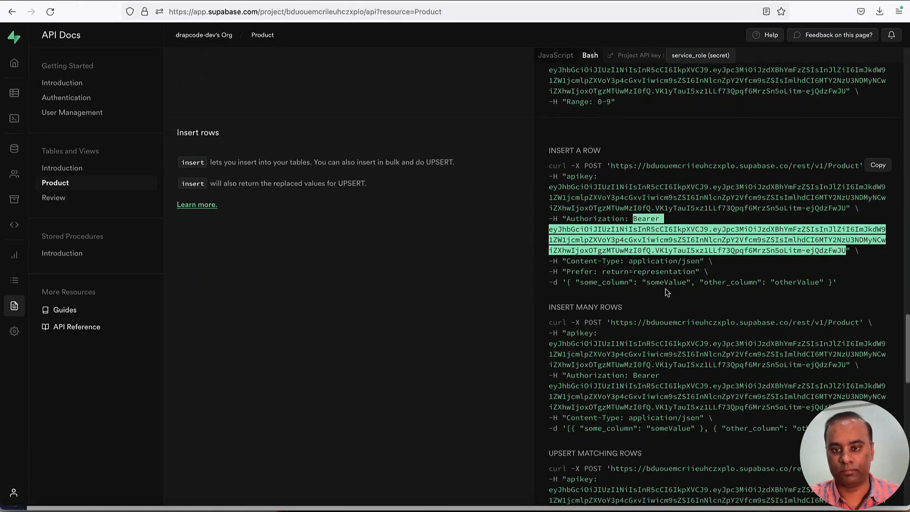
pyautogui.scroll(-1, 666, 291)
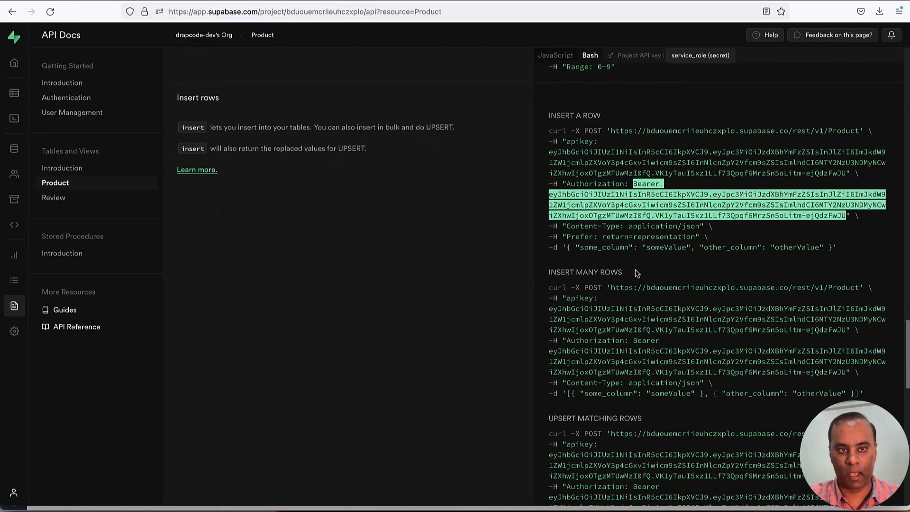
pyautogui.scroll(15, 298, 213)
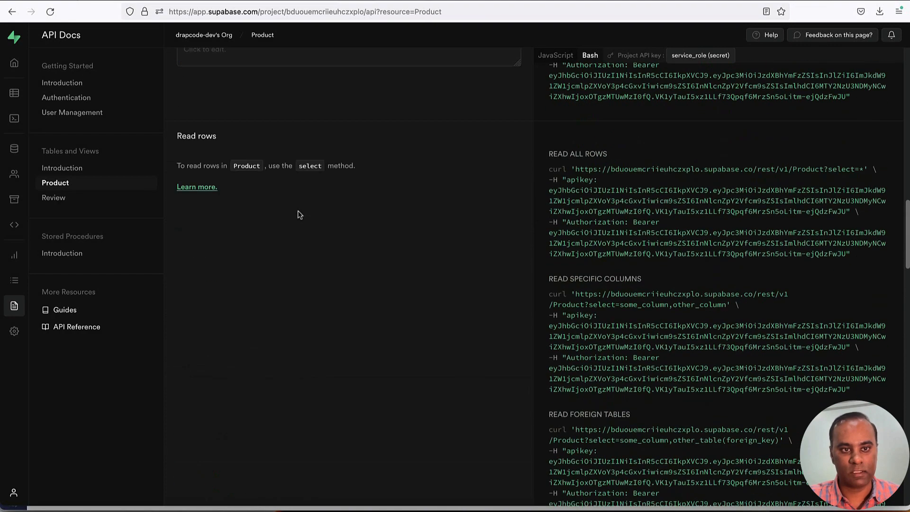
pyautogui.scroll(6, 294, 211)
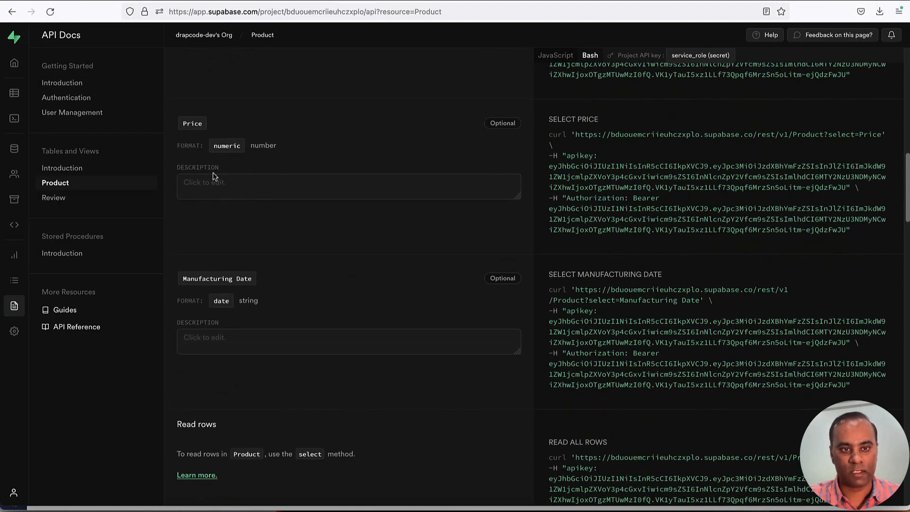
pyautogui.scroll(5, 212, 173)
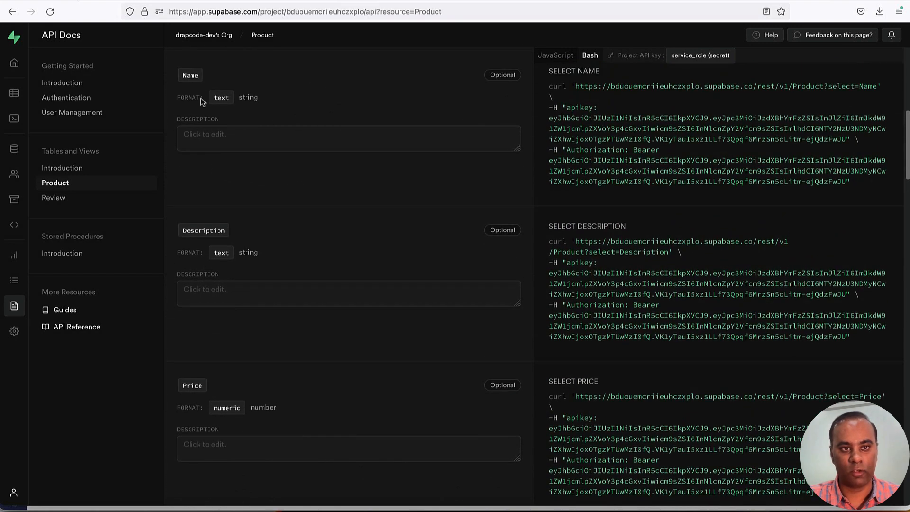
pyautogui.doubleClick(191, 77)
pyautogui.press('super+c')
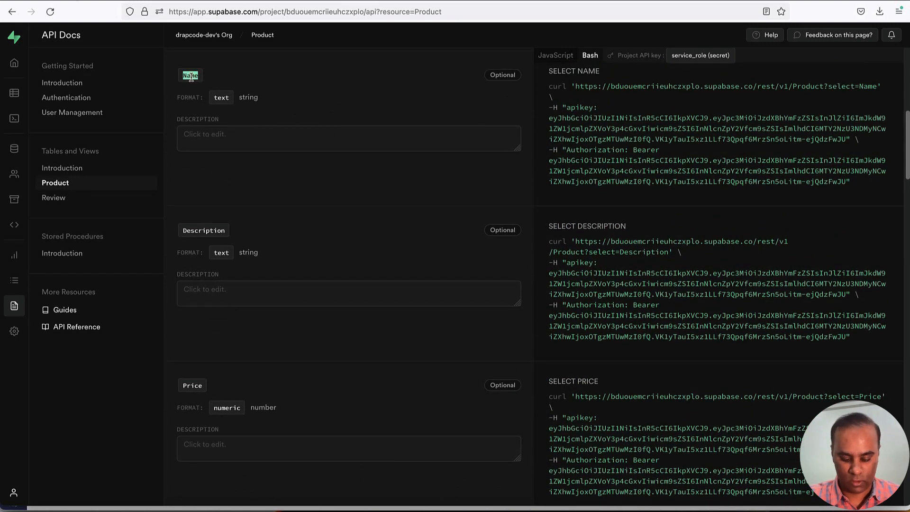
# Return to DrapCode and map the REST API field Name to the Product collection's Name field
pyautogui.press('super+Tab')
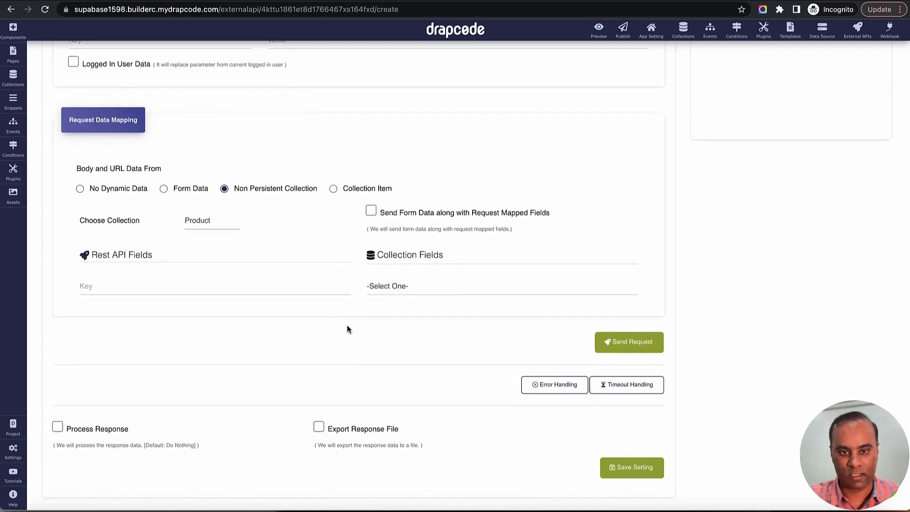
pyautogui.scroll(-1, 347, 326)
pyautogui.click(300, 249)
pyautogui.press('super+v')
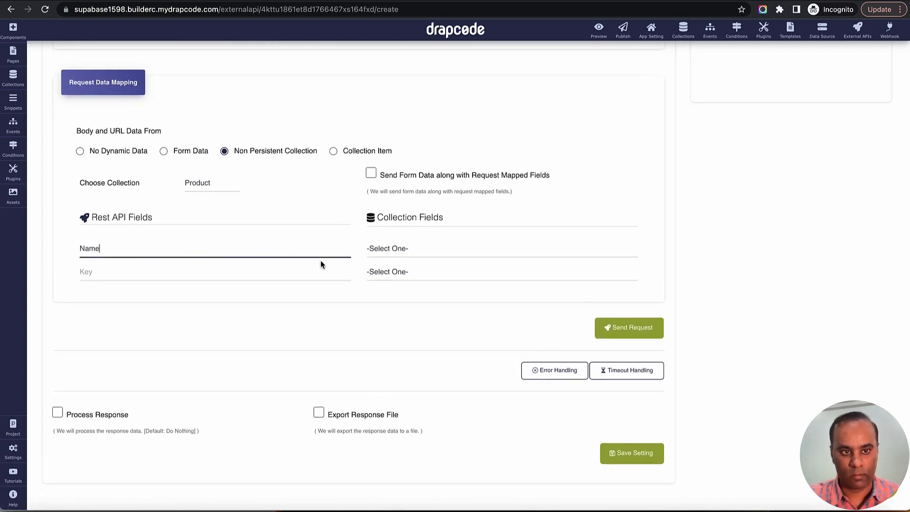
pyautogui.click(415, 249)
pyautogui.click(417, 310)
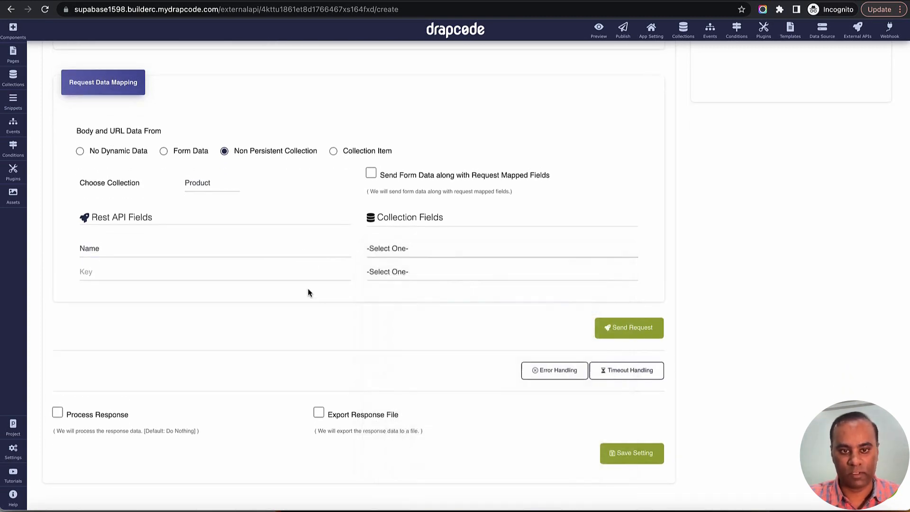
# Copy the Description column's field name from Supabase into the request mapping and map it to the collection's Description field
pyautogui.click(301, 272)
pyautogui.press('super+Tab')
pyautogui.doubleClick(204, 228)
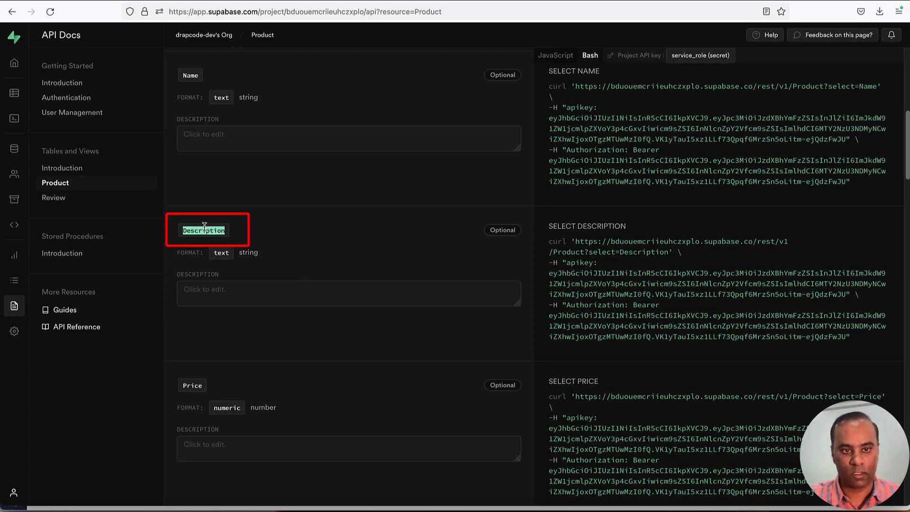
pyautogui.press('super+c')
pyautogui.press('super+Tab')
pyautogui.press('super+v')
pyautogui.click(413, 280)
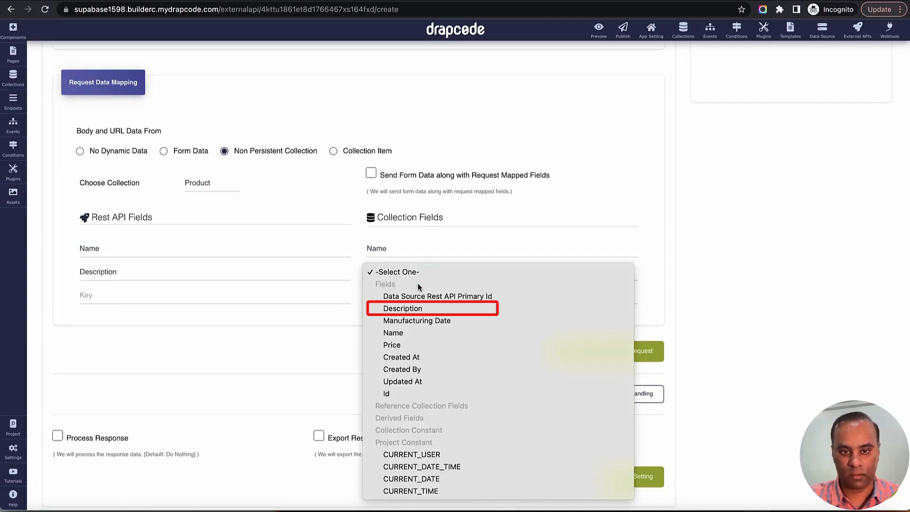
pyautogui.click(420, 308)
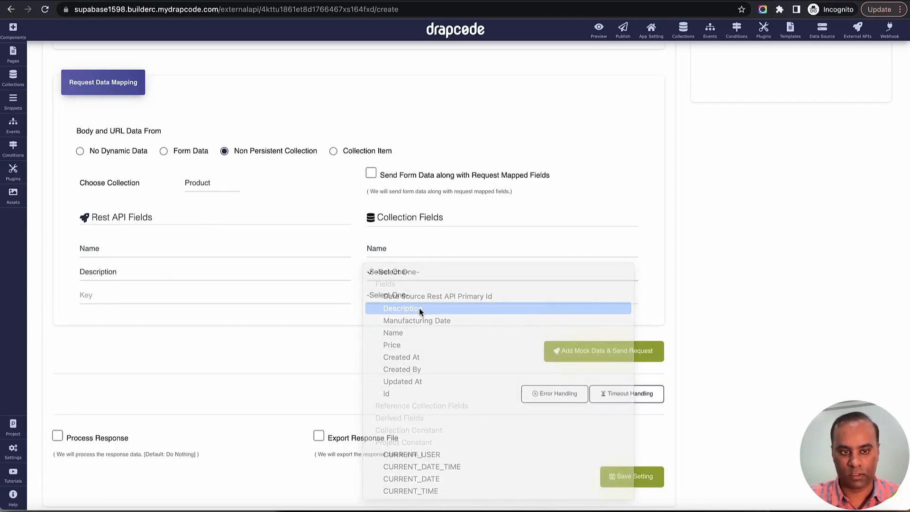
# Copy the Price column's field name from Supabase into the request mapping and map it to the collection's Price field
pyautogui.press('super+Tab')
pyautogui.doubleClick(195, 385)
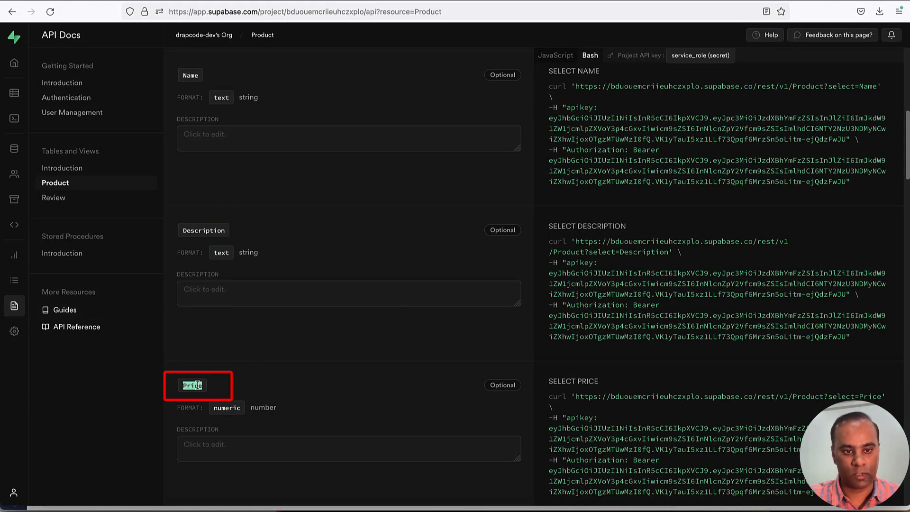
pyautogui.press('super+c')
pyautogui.press('super+Tab')
pyautogui.click(154, 306)
pyautogui.press('super+v')
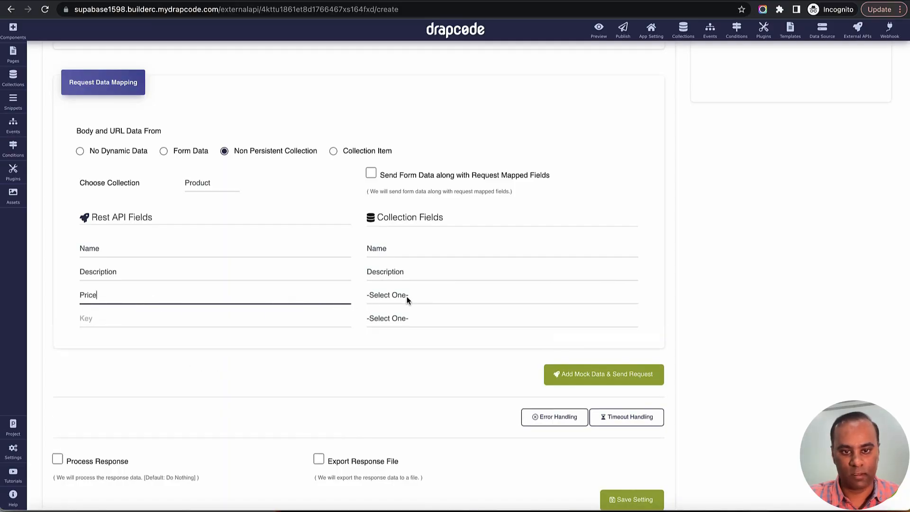
pyautogui.click(406, 296)
pyautogui.click(413, 370)
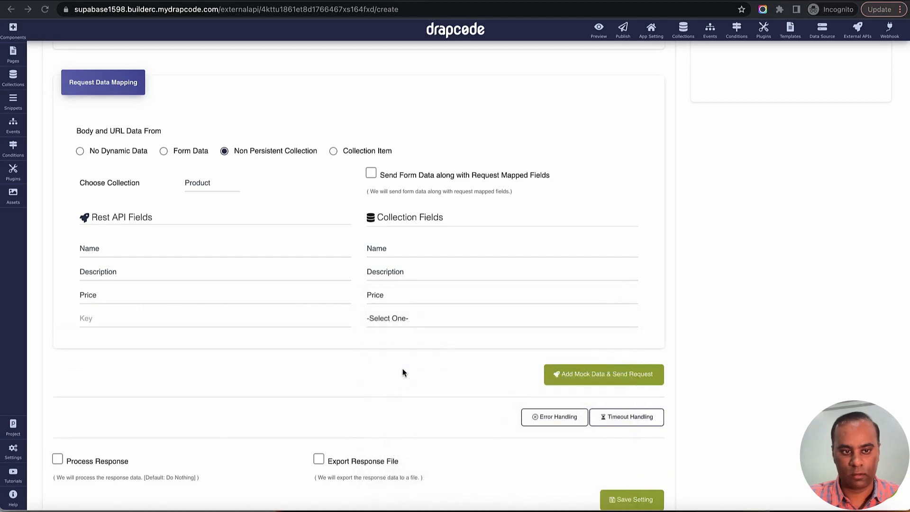
# Copy the Manufacturing Date column's field name from Supabase into the request mapping and map it to the collection's Manufacturing Date field
pyautogui.press('super+Tab')
pyautogui.scroll(-3, 259, 389)
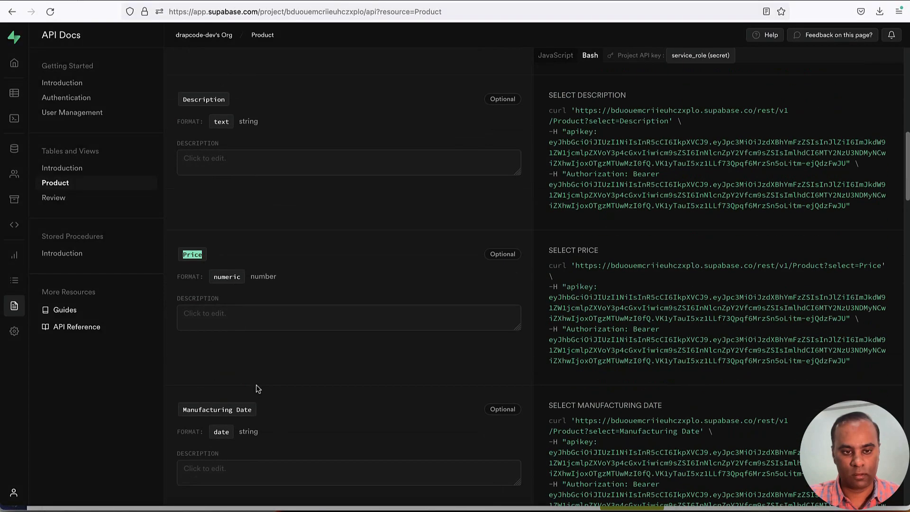
pyautogui.tripleClick(214, 409)
pyautogui.press('super+c')
pyautogui.press('super+Tab')
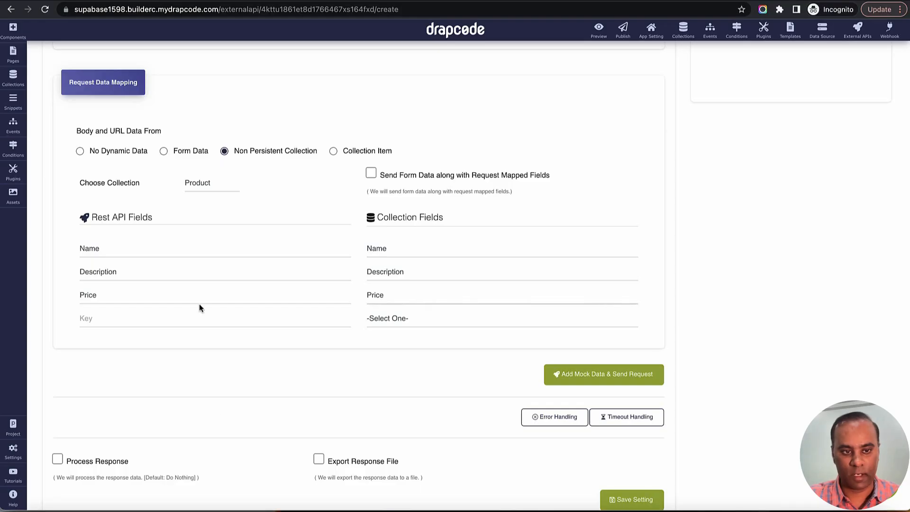
pyautogui.click(195, 319)
pyautogui.press('super+v')
pyautogui.click(409, 326)
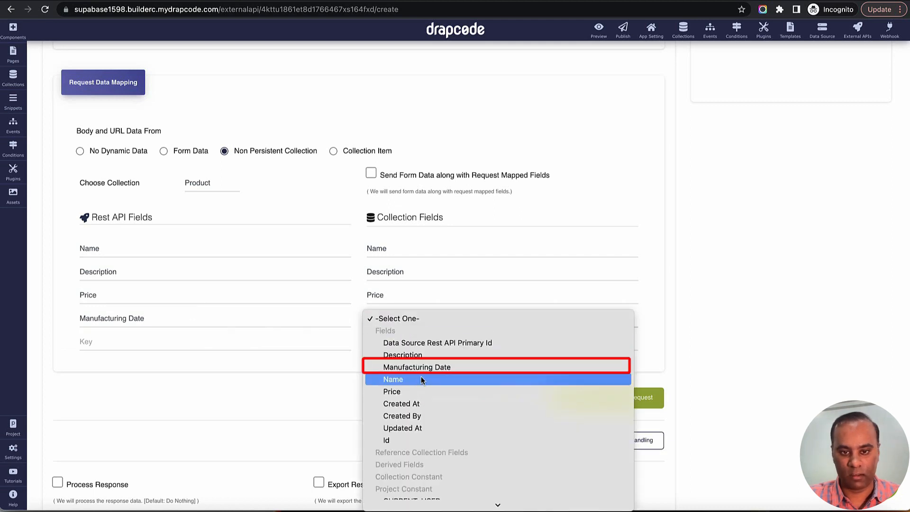
pyautogui.click(421, 366)
# Review the URL, headers and field mapping of the Create New Product via Modal Popup on Supabase API and save it
pyautogui.scroll(-1, 390, 392)
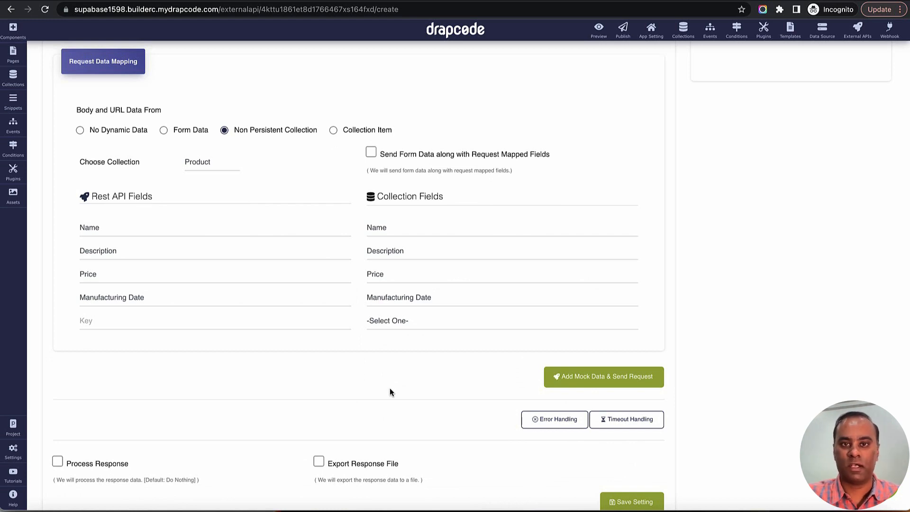
pyautogui.scroll(-3, 390, 392)
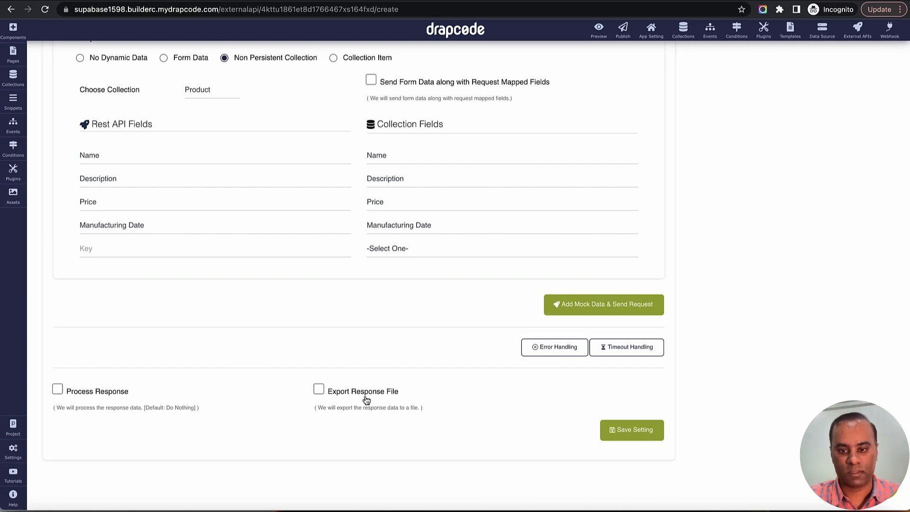
pyautogui.scroll(10, 757, 291)
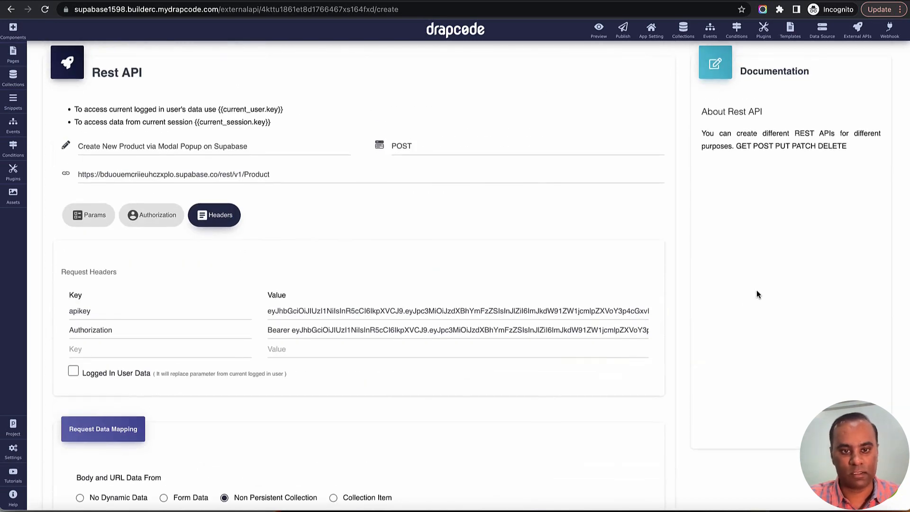
pyautogui.scroll(-10, 758, 295)
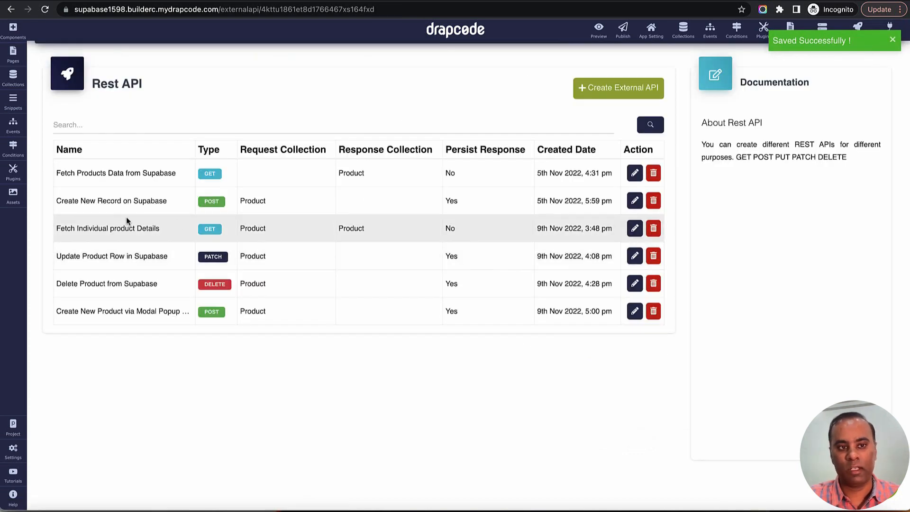
# Create a new event named Create New Product via Modal Popup
pyautogui.click(13, 124)
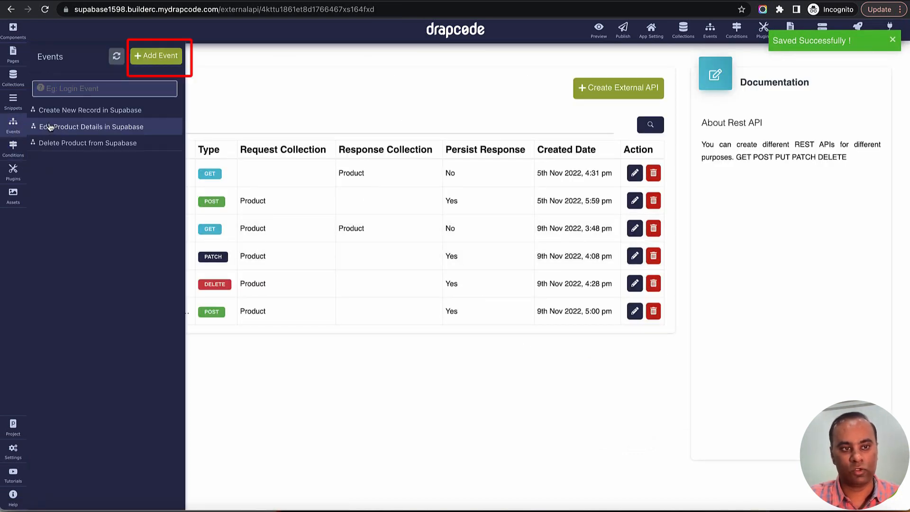
pyautogui.click(150, 70)
pyautogui.click(273, 119)
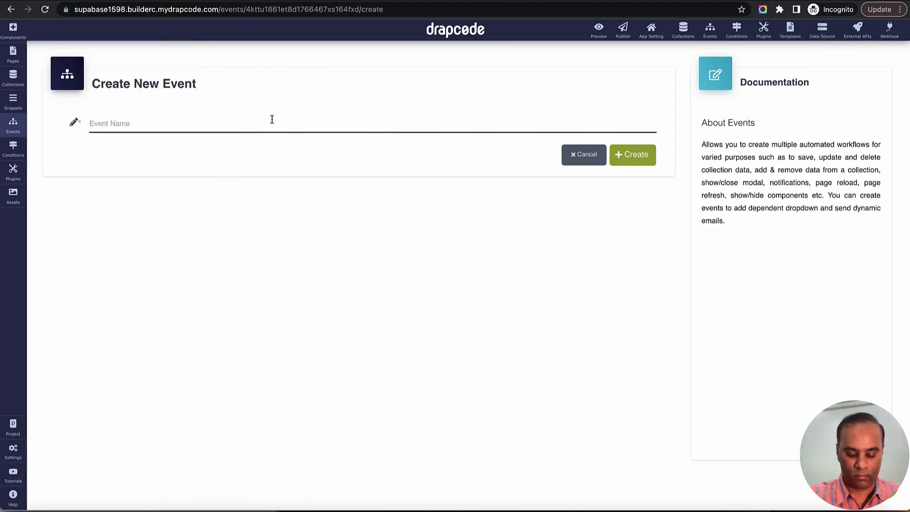
pyautogui.write('ct via Modal Popup')
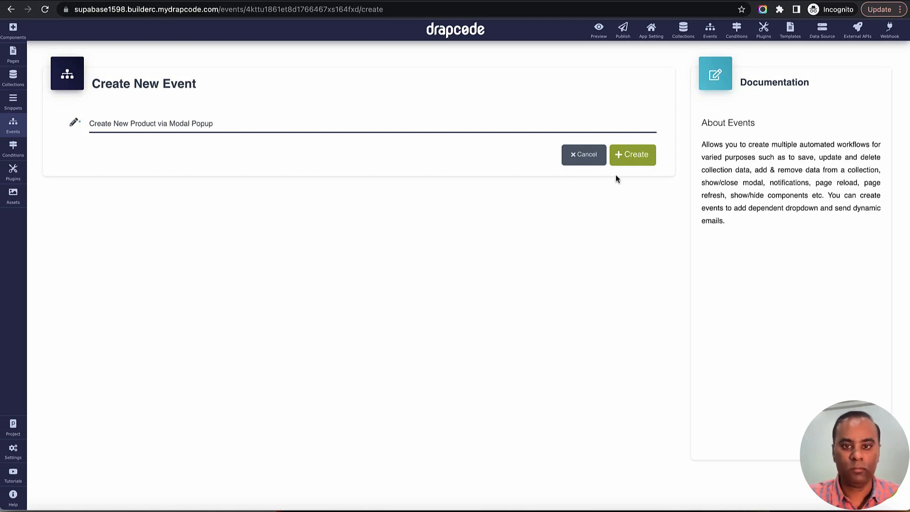
pyautogui.click(621, 160)
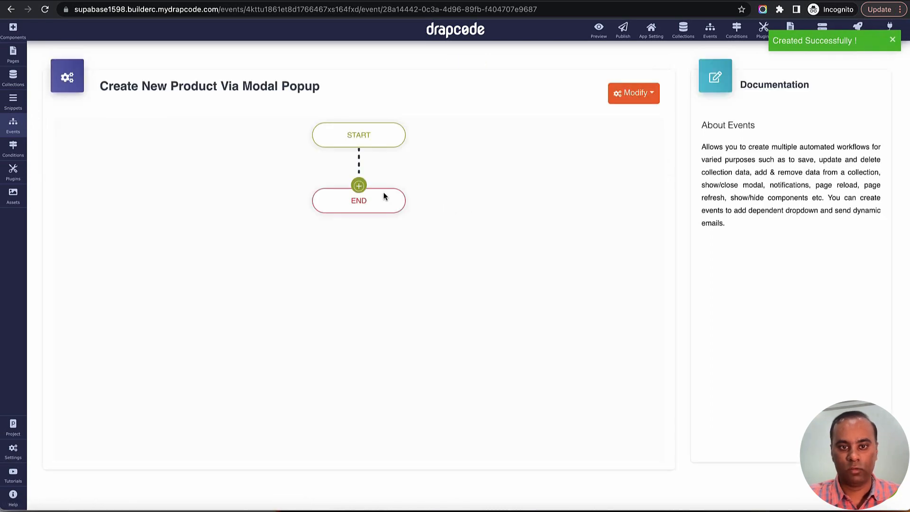
# Add a Send Data To External API action using Create New Product via Modal Popup on Supabase, with the success message Success
pyautogui.click(359, 186)
pyautogui.moveTo(375, 225)
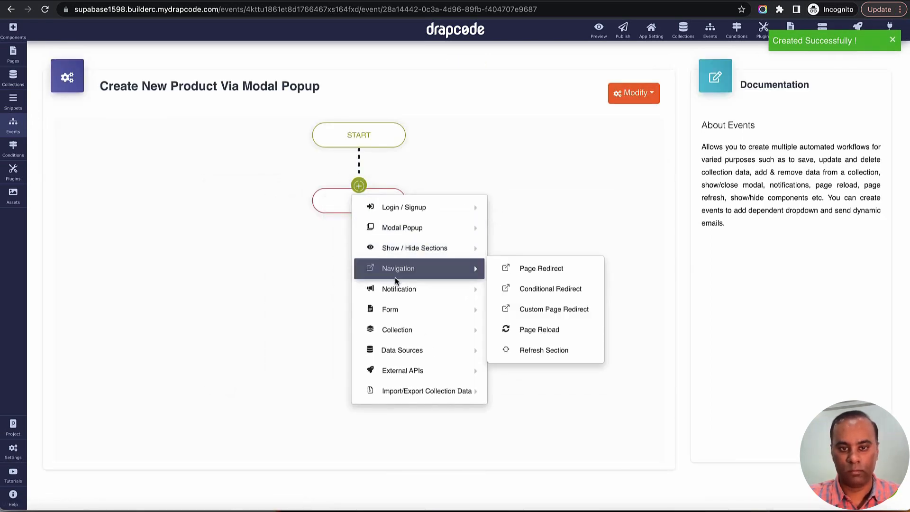
pyautogui.moveTo(426, 370)
pyautogui.click(507, 373)
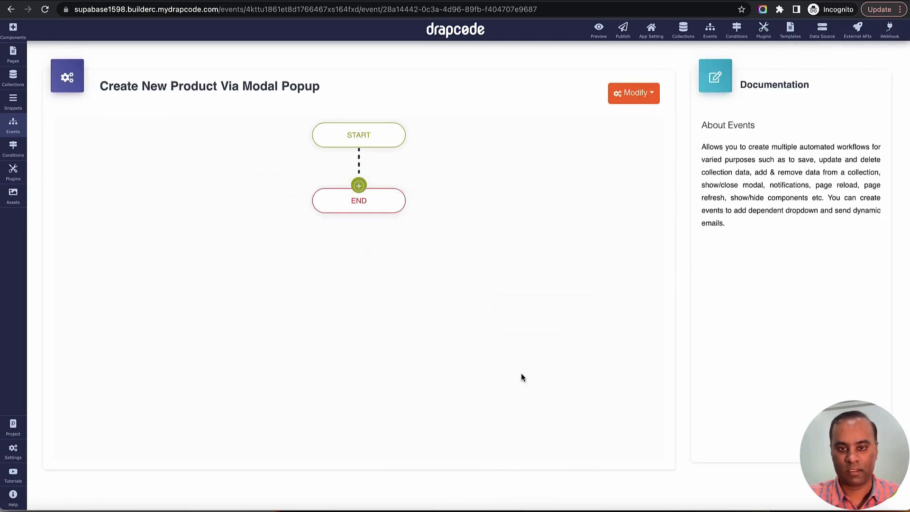
pyautogui.click(420, 156)
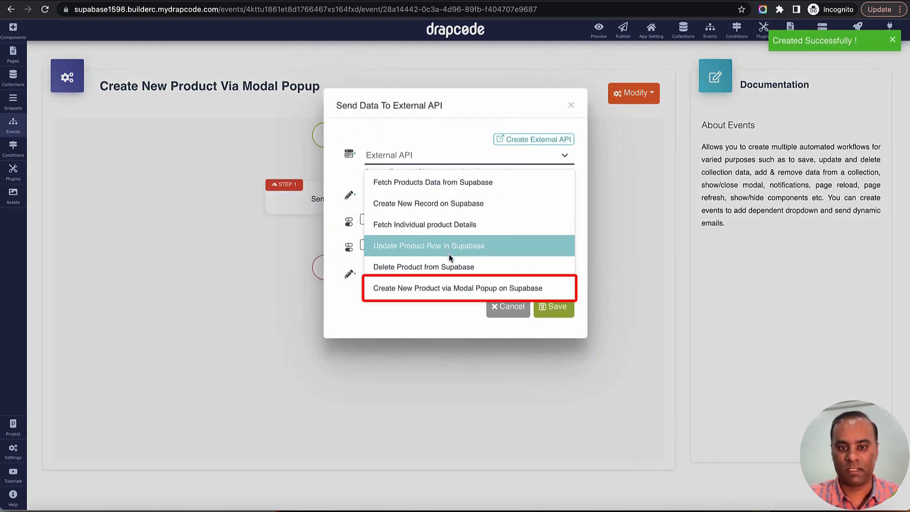
pyautogui.click(450, 287)
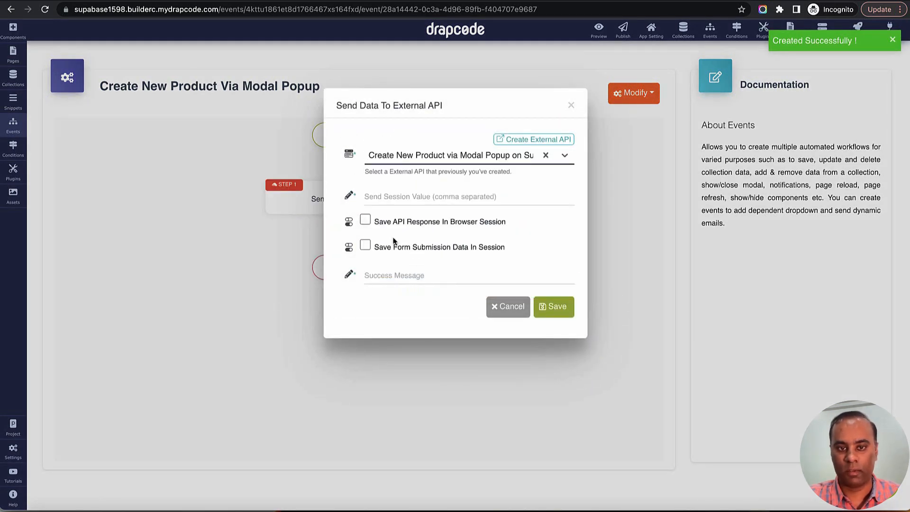
pyautogui.click(379, 276)
pyautogui.write('Success')
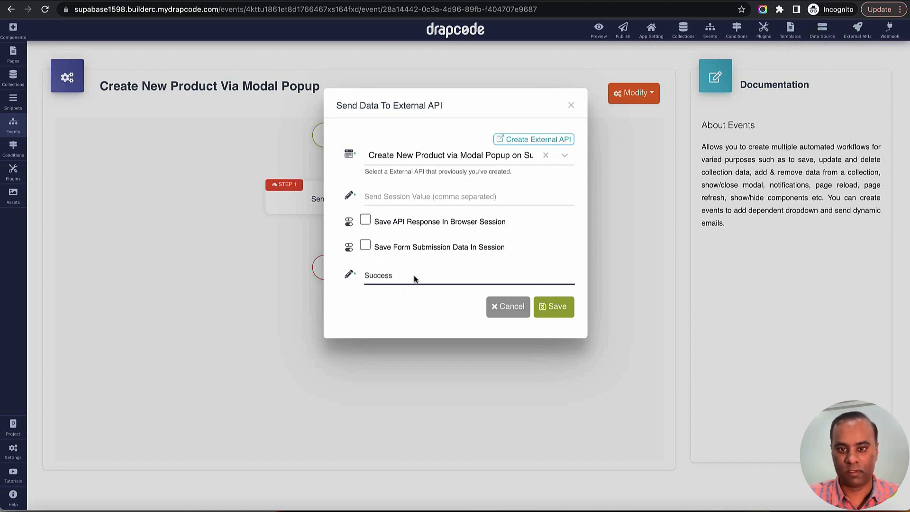
pyautogui.click(552, 307)
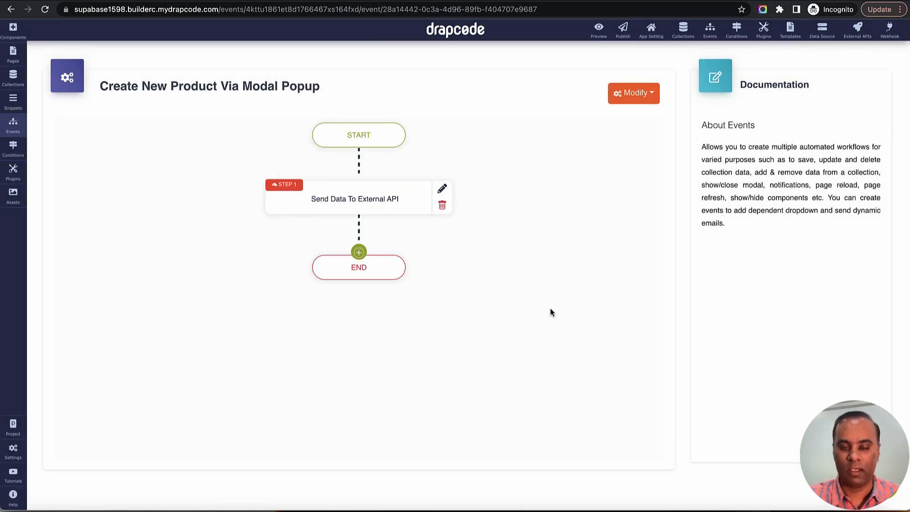
# Add a Close Modal action and a Page Reload action after the Send Data To External API step
pyautogui.click(359, 252)
pyautogui.moveTo(376, 328)
pyautogui.moveTo(392, 355)
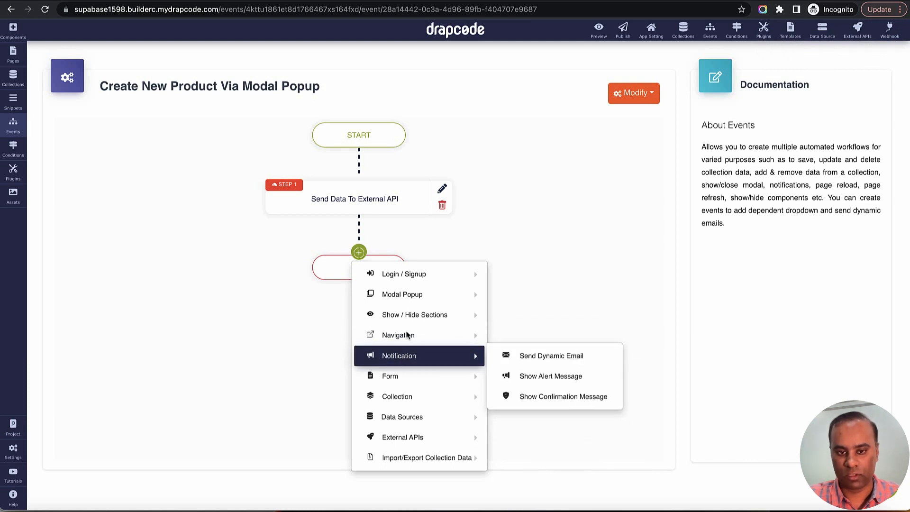
pyautogui.moveTo(450, 293)
pyautogui.click(530, 318)
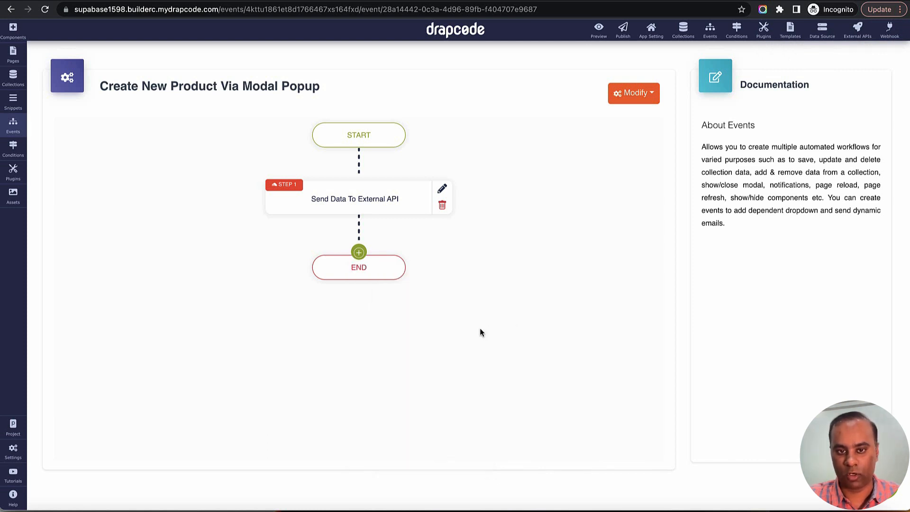
pyautogui.click(359, 320)
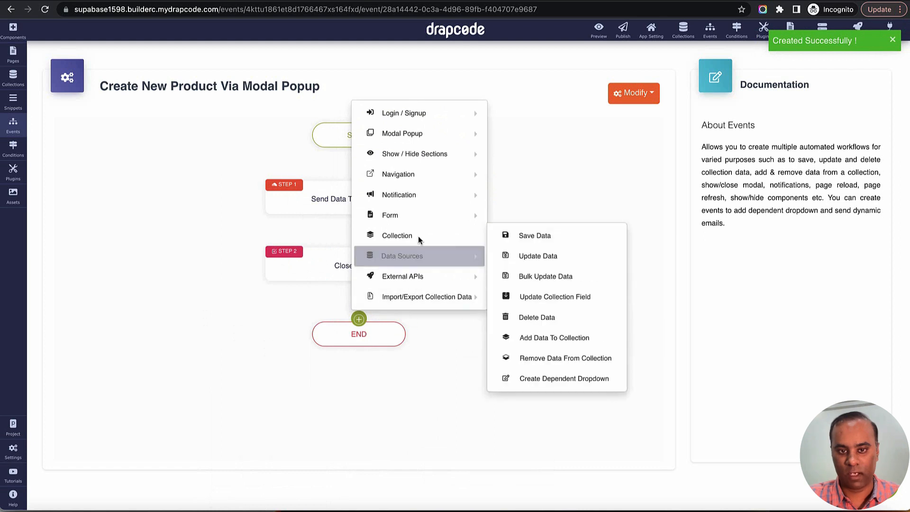
pyautogui.moveTo(414, 178)
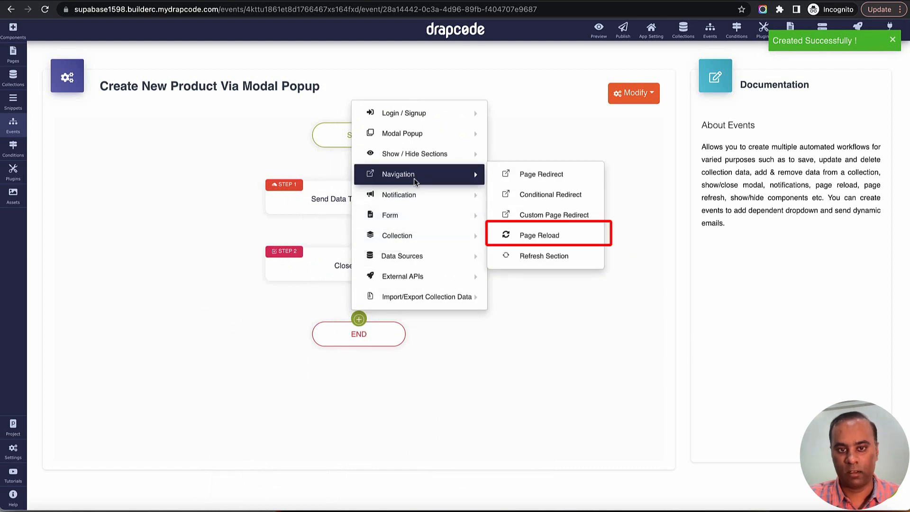
pyautogui.click(571, 237)
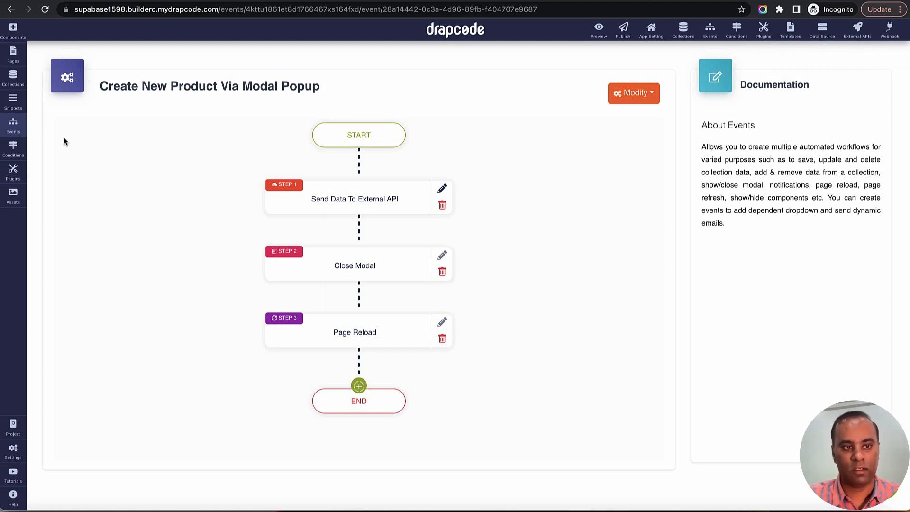
# Open the modal snippet and assign the Create New Product via Modal Popup event to its Product collection form
pyautogui.click(15, 108)
pyautogui.click(82, 114)
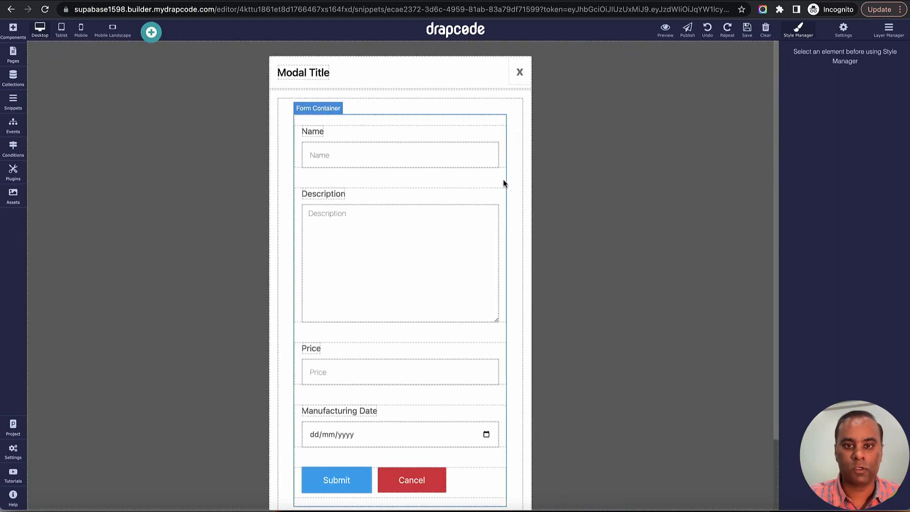
pyautogui.click(519, 131)
pyautogui.click(517, 91)
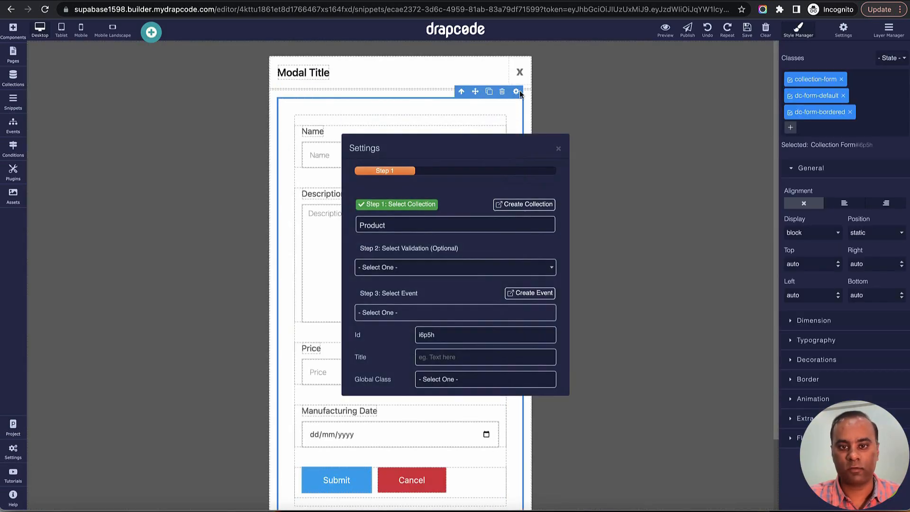
pyautogui.click(427, 321)
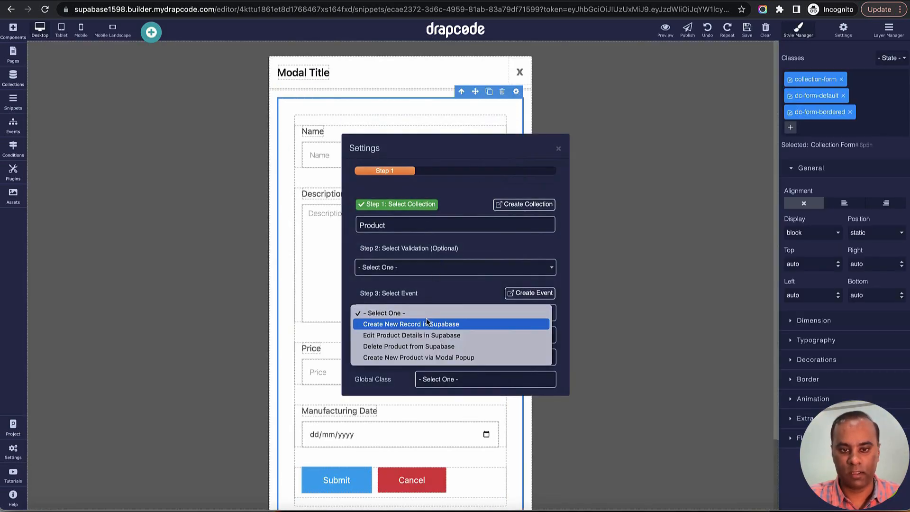
pyautogui.click(419, 360)
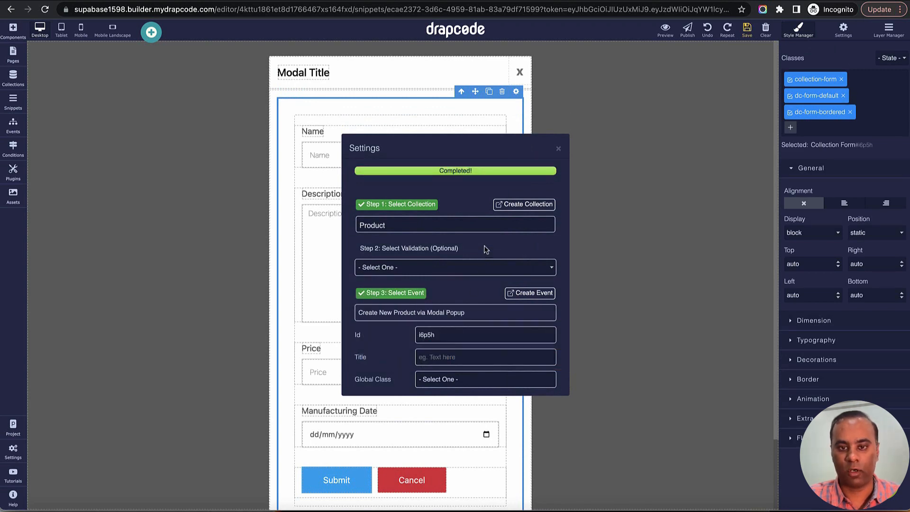
pyautogui.click(559, 149)
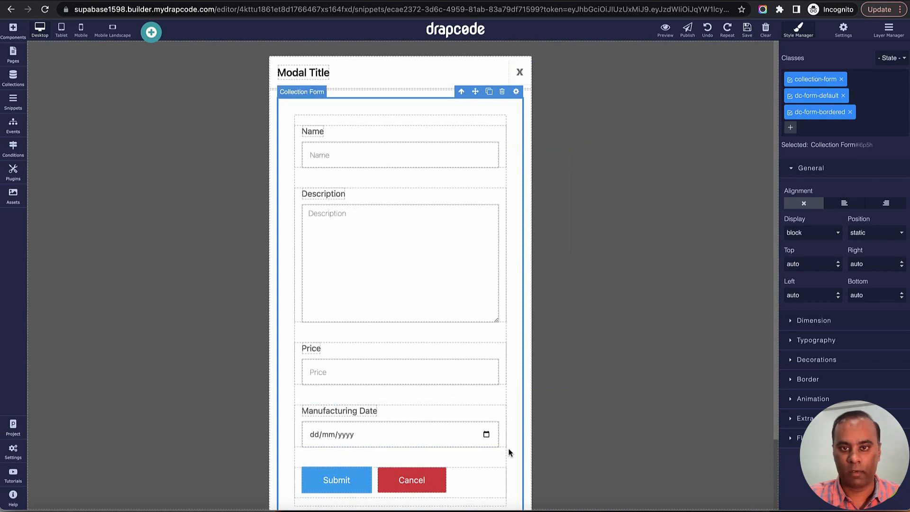
pyautogui.scroll(-2, 508, 451)
pyautogui.scroll(2, 502, 309)
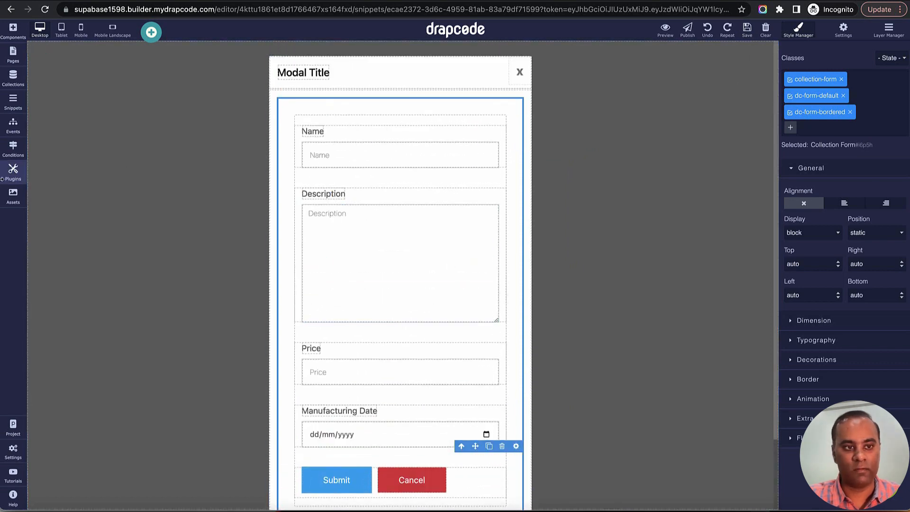
# Create a new event named Open Create New Product Popup
pyautogui.click(13, 126)
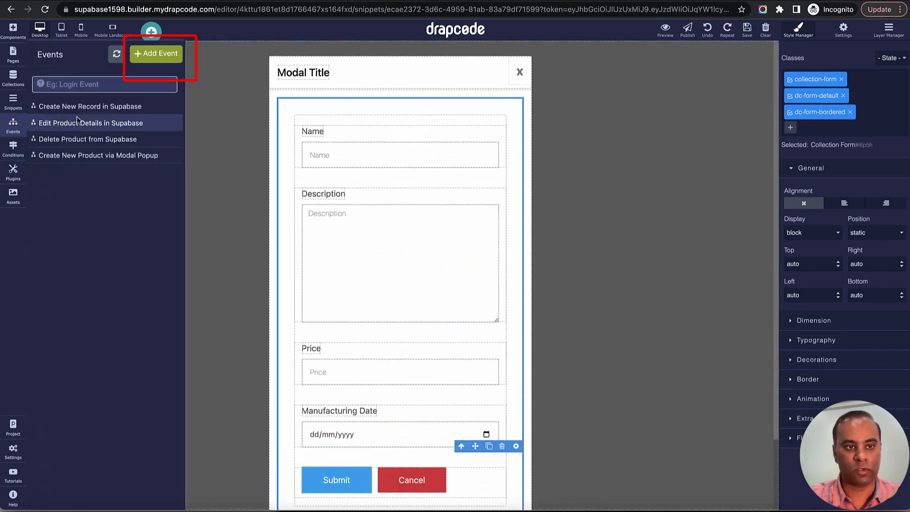
pyautogui.click(154, 55)
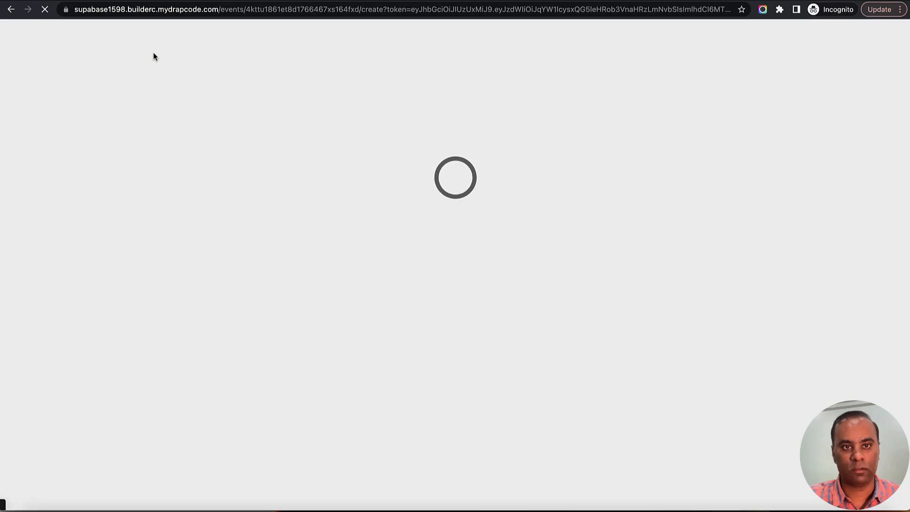
pyautogui.write('Op')
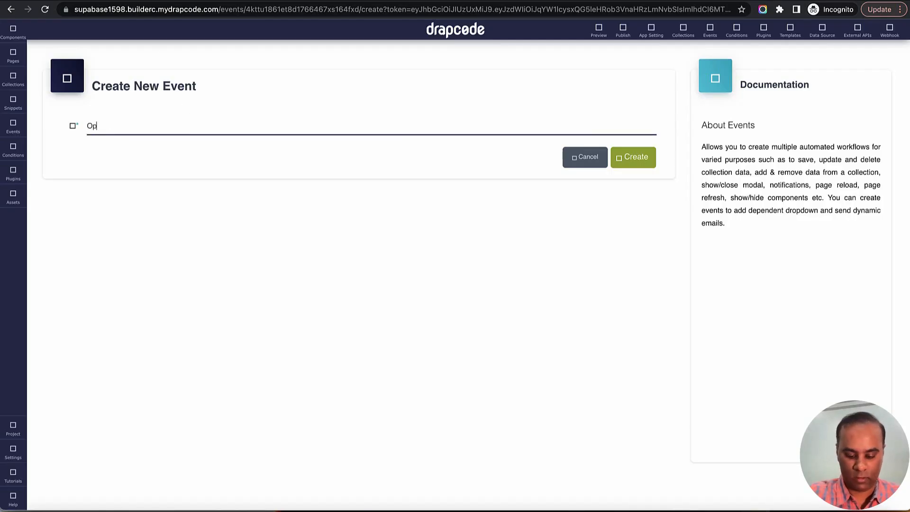
pyautogui.write('en Create N')
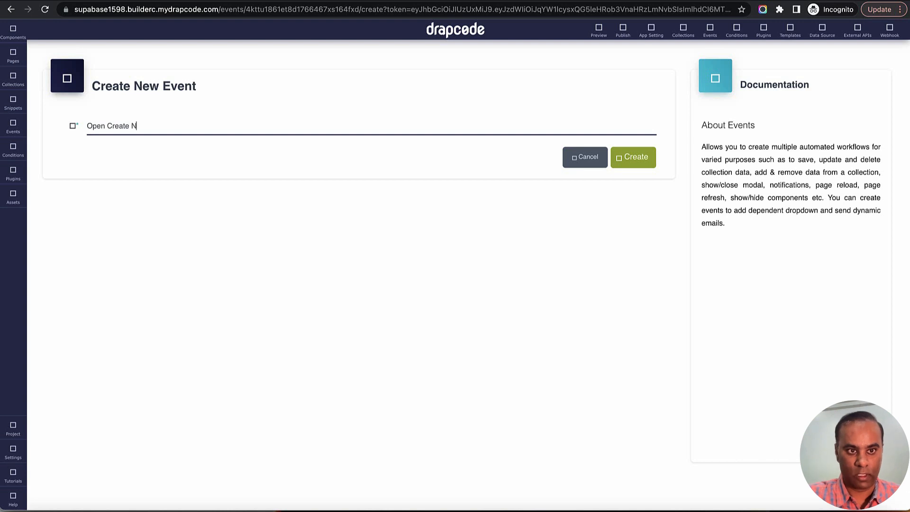
pyautogui.write('ew Product Popup')
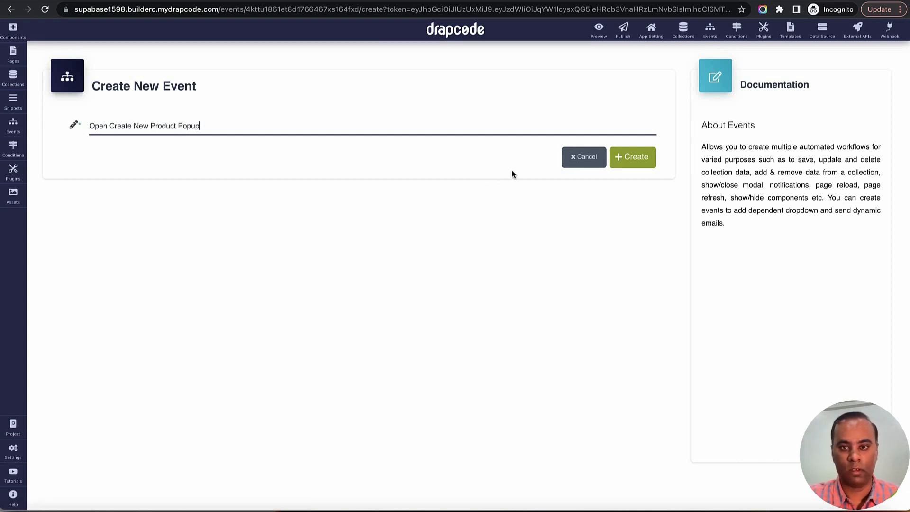
pyautogui.click(635, 159)
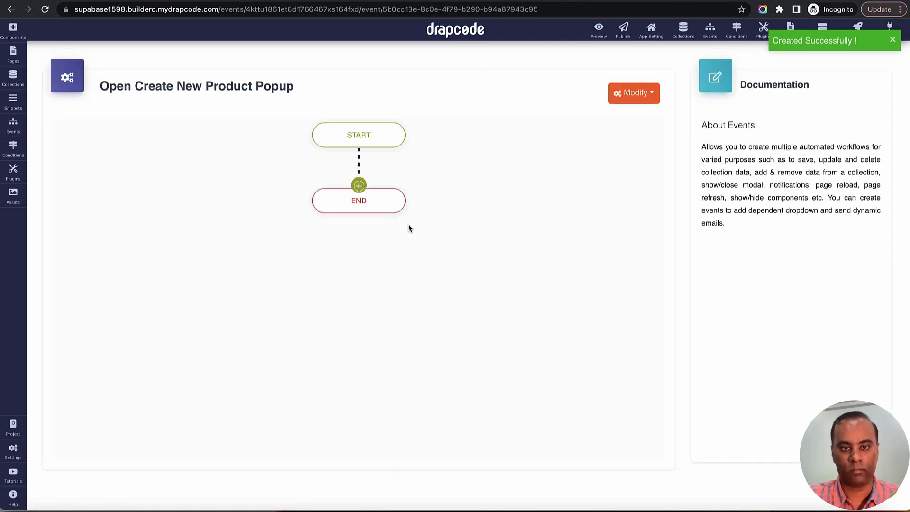
# Add a Show Modal action that shows the Create New Product modal, and save it
pyautogui.click(359, 185)
pyautogui.moveTo(483, 229)
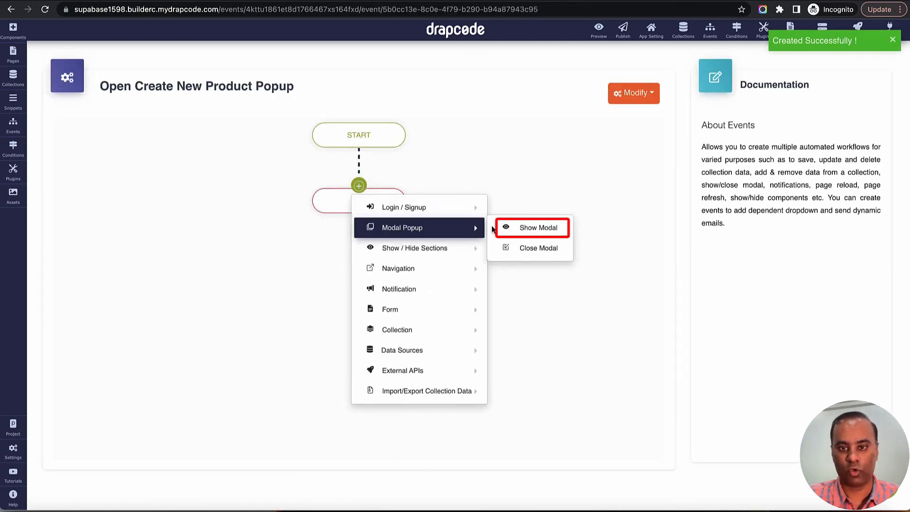
pyautogui.click(531, 228)
pyautogui.click(436, 142)
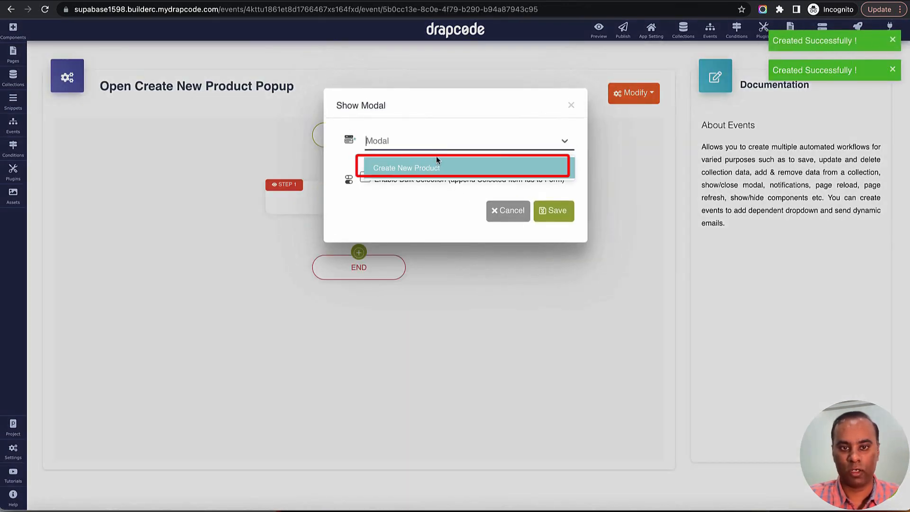
pyautogui.click(434, 168)
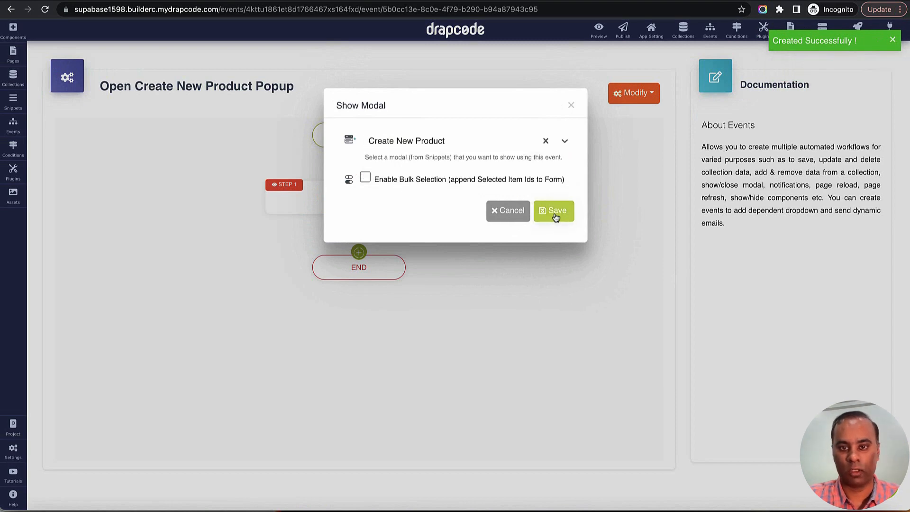
pyautogui.click(555, 211)
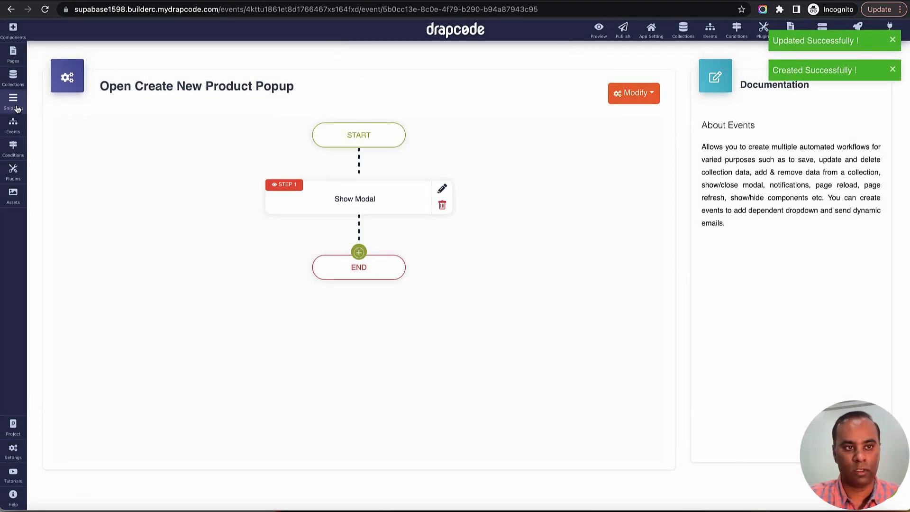
# Create a new event named Close Modal and add a Close Modal action to it
pyautogui.click(152, 55)
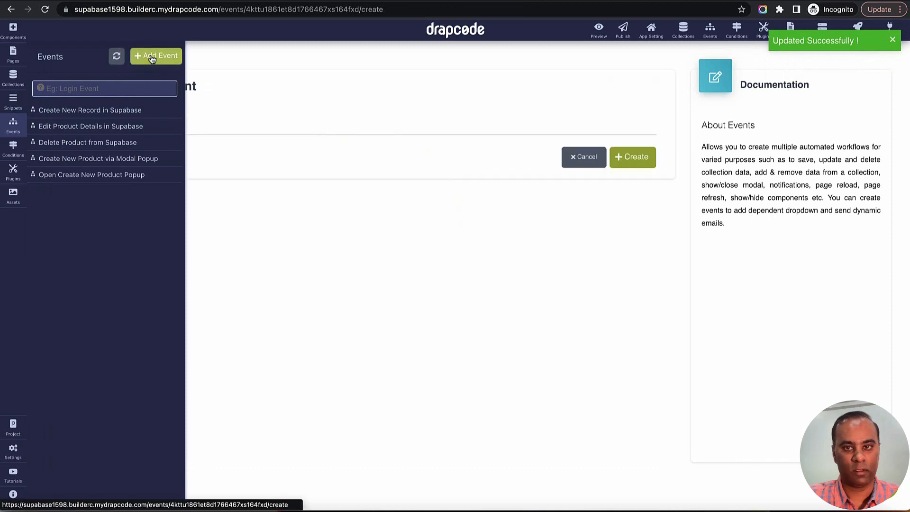
pyautogui.click(404, 123)
pyautogui.write('Close Modal')
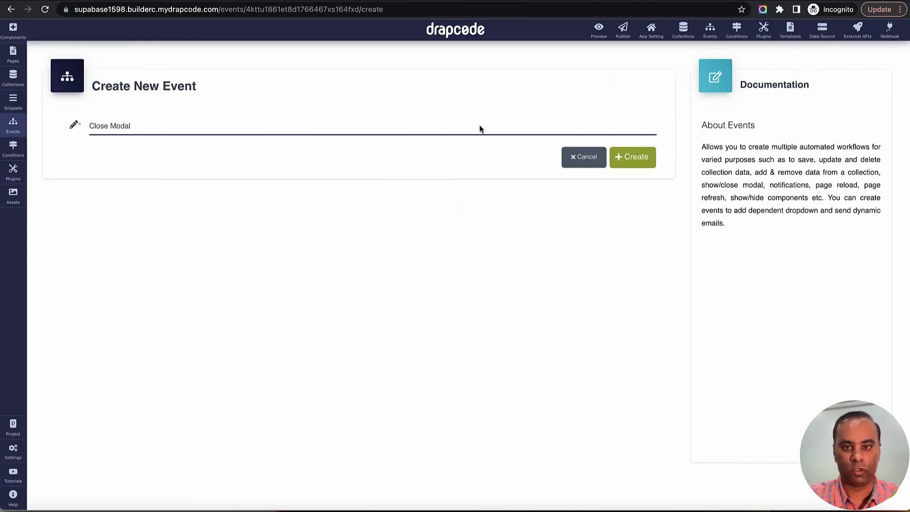
pyautogui.click(635, 160)
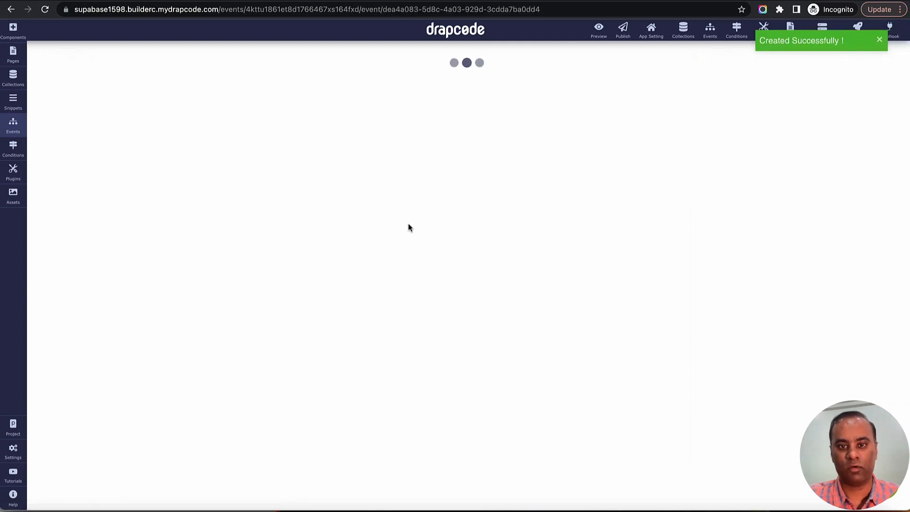
pyautogui.click(359, 186)
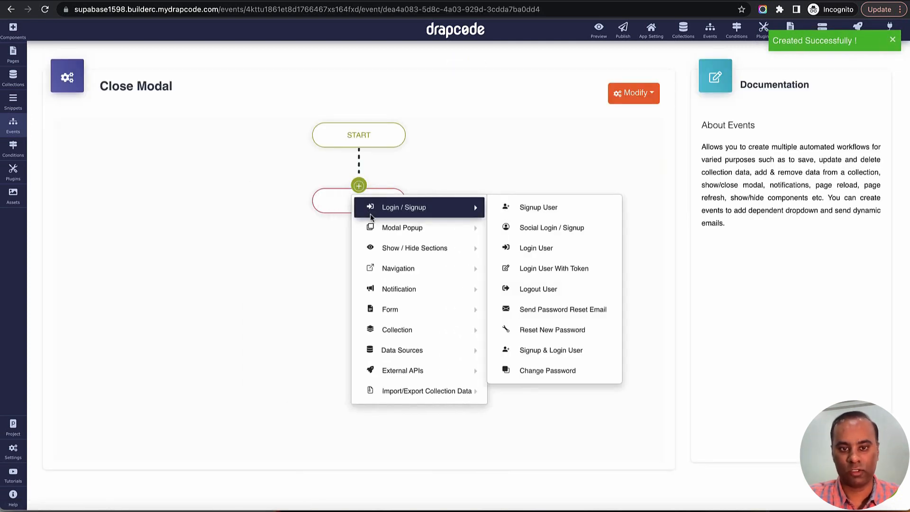
pyautogui.moveTo(427, 227)
pyautogui.click(530, 248)
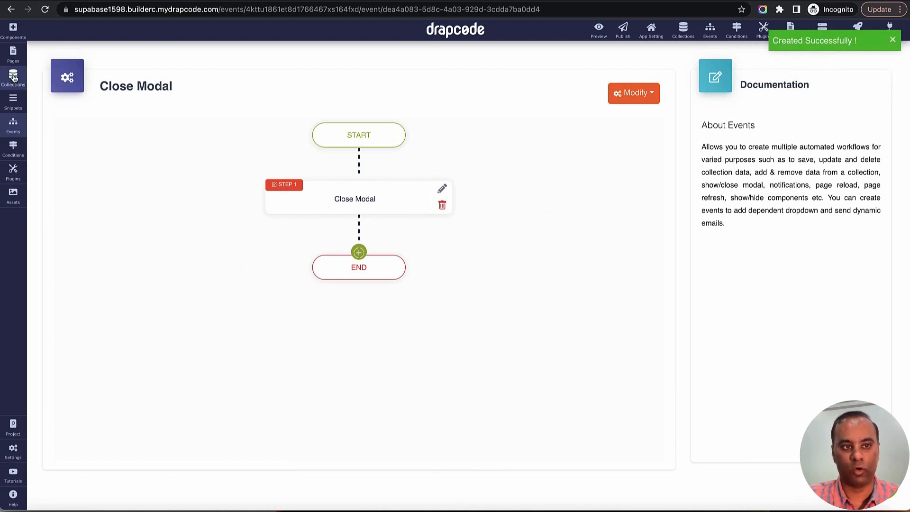
# Return to the modal snippet and assign the Close Modal workflow event to the x button in its header
pyautogui.click(14, 102)
pyautogui.click(61, 114)
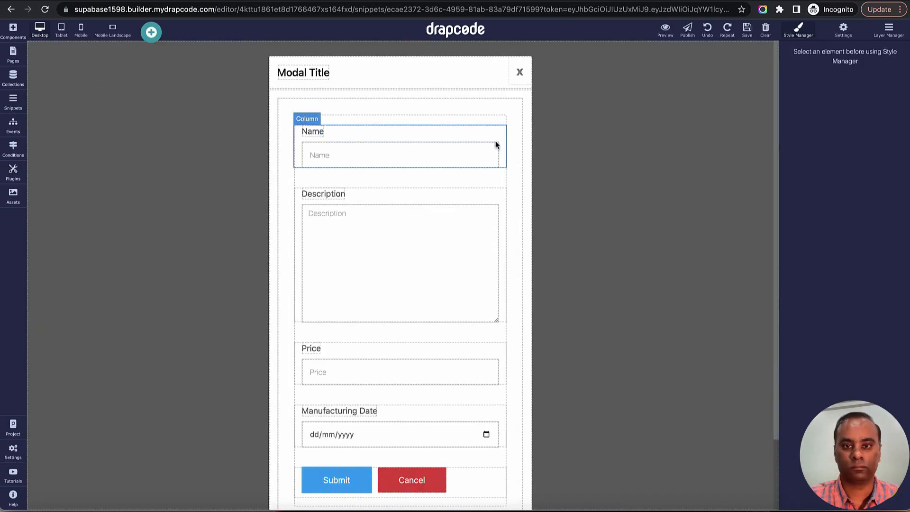
pyautogui.click(527, 71)
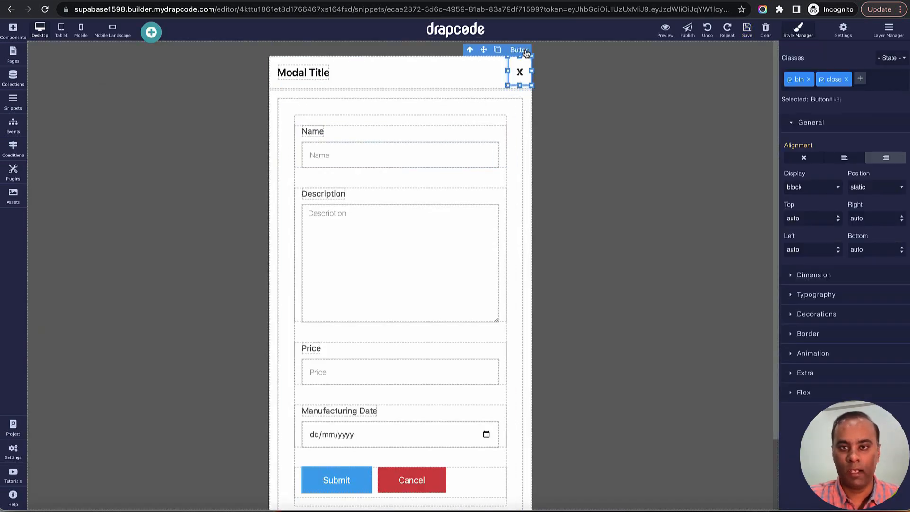
pyautogui.doubleClick(528, 69)
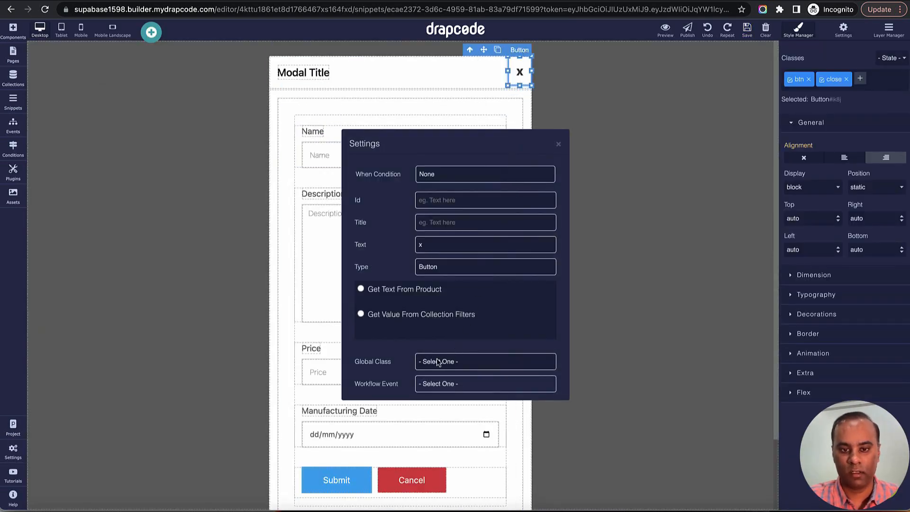
pyautogui.click(434, 385)
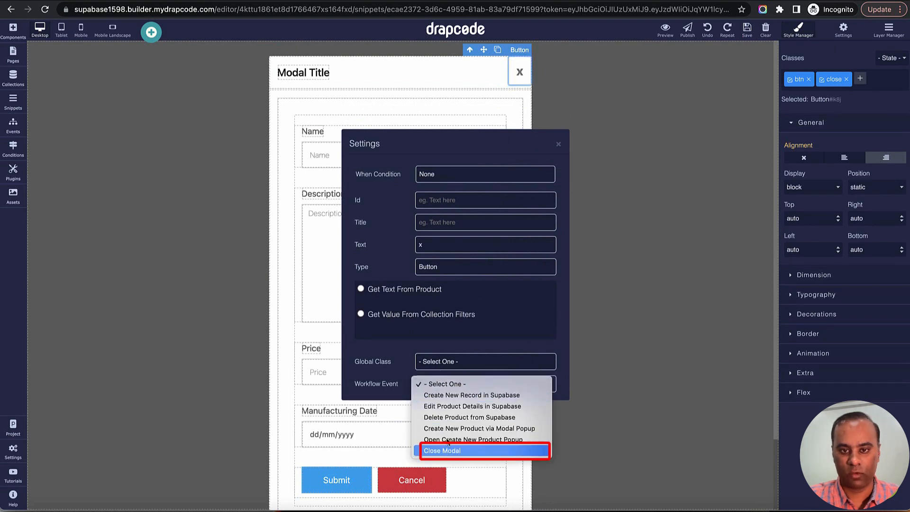
pyautogui.click(441, 451)
pyautogui.click(558, 144)
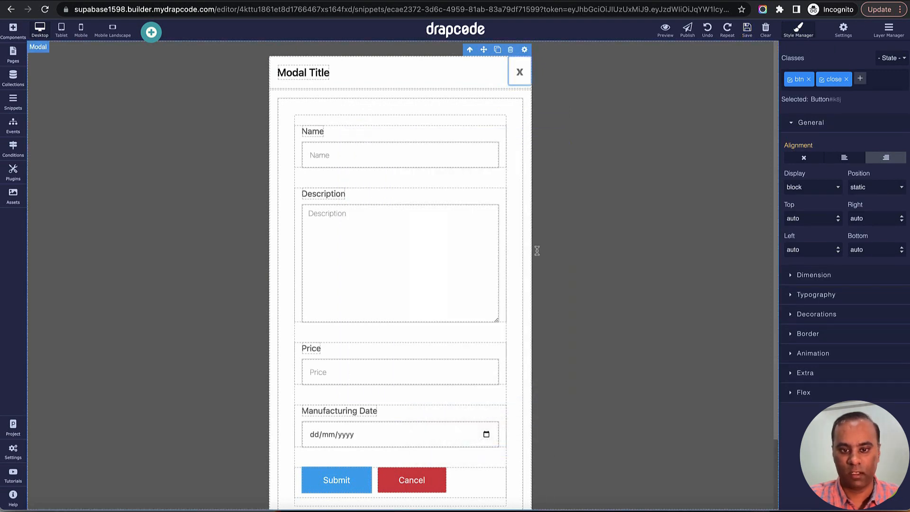
# Assign the Close Modal workflow event to the form's Cancel button
pyautogui.click(432, 480)
pyautogui.click(440, 461)
pyautogui.click(435, 384)
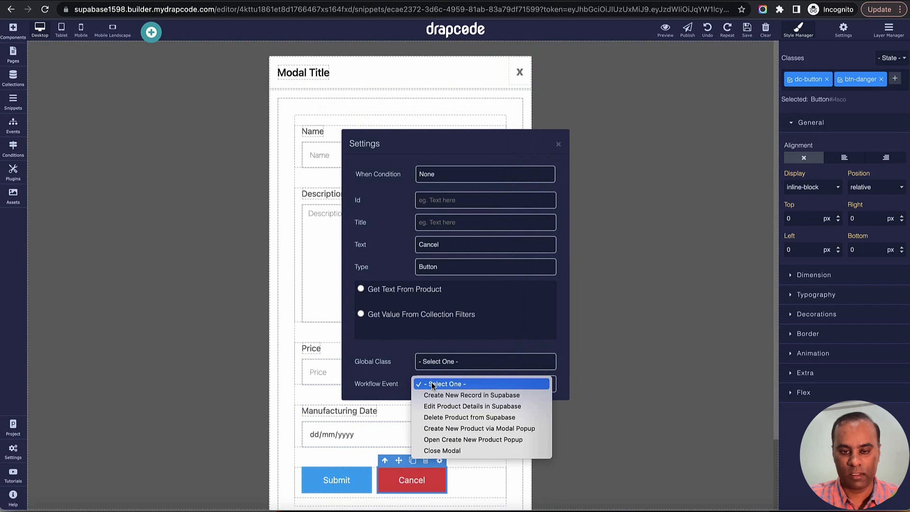
pyautogui.click(444, 454)
pyautogui.click(558, 145)
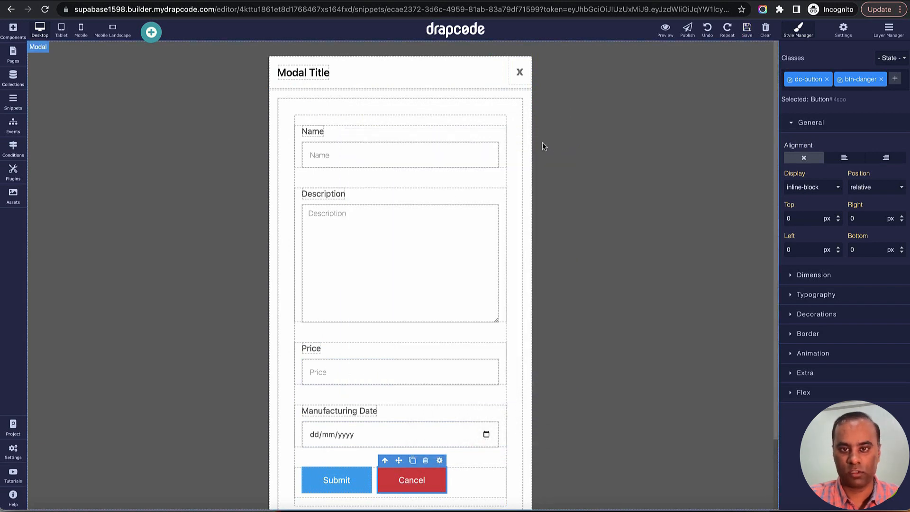
# Check the collection and event assigned in the modal's collection form settings
pyautogui.click(511, 138)
pyautogui.click(517, 91)
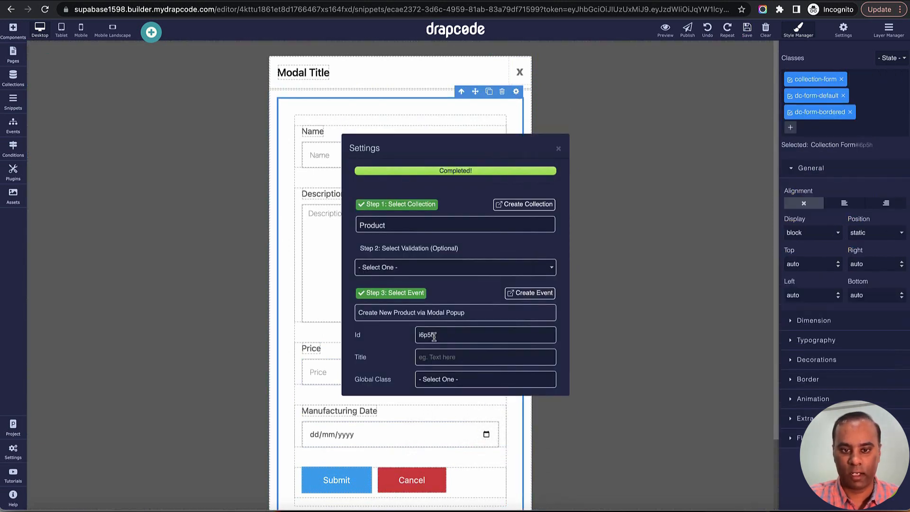
pyautogui.click(558, 149)
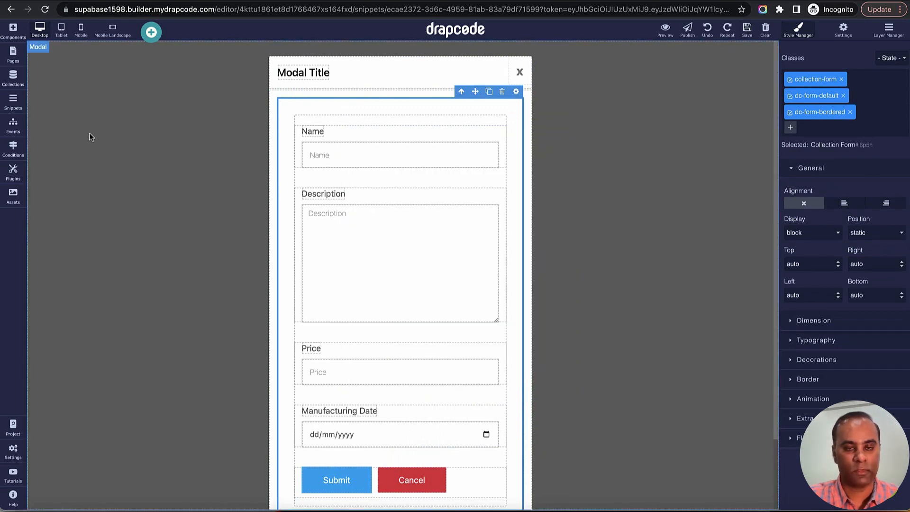
# Open the Home page for editing and check where its existing Create Product button leads in the preview
pyautogui.click(12, 54)
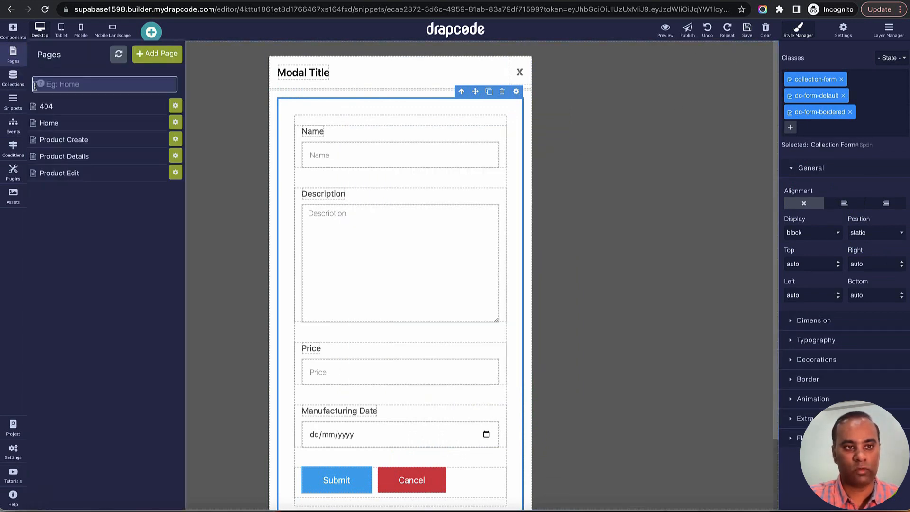
pyautogui.click(54, 125)
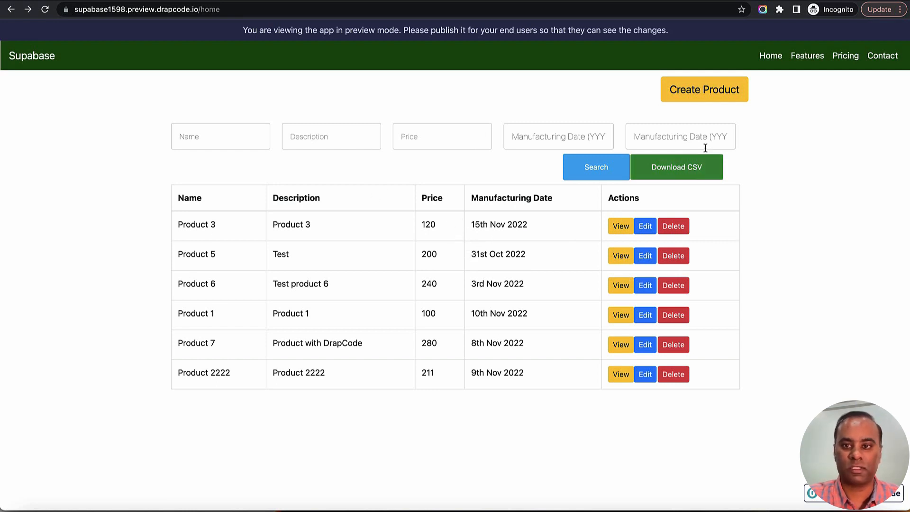
pyautogui.click(693, 103)
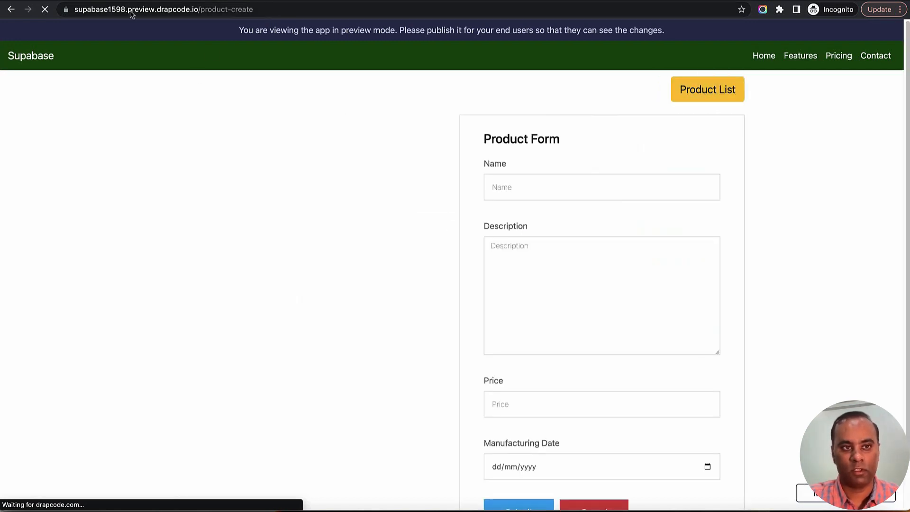
pyautogui.click(11, 9)
pyautogui.click(282, 0)
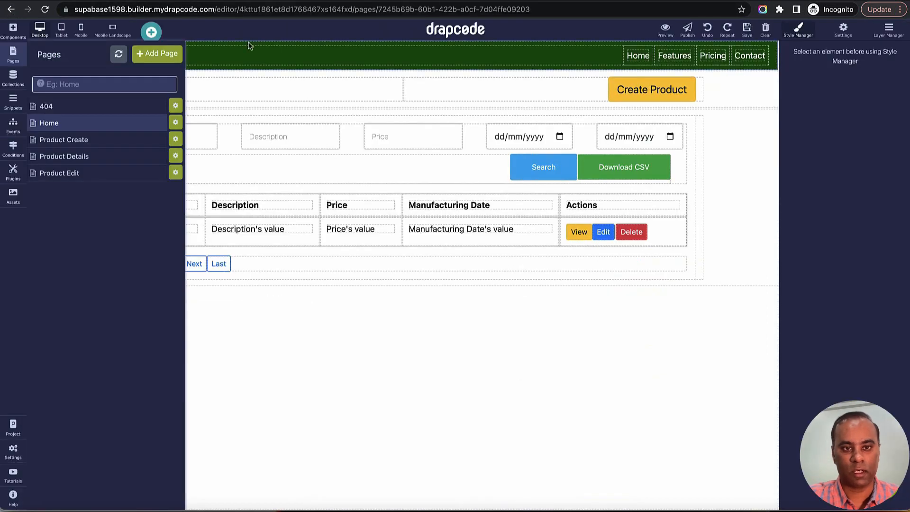
# Add a link in the empty column beside the Create Product button and assign it the Open Create New Product Popup workflow event
pyautogui.click(16, 54)
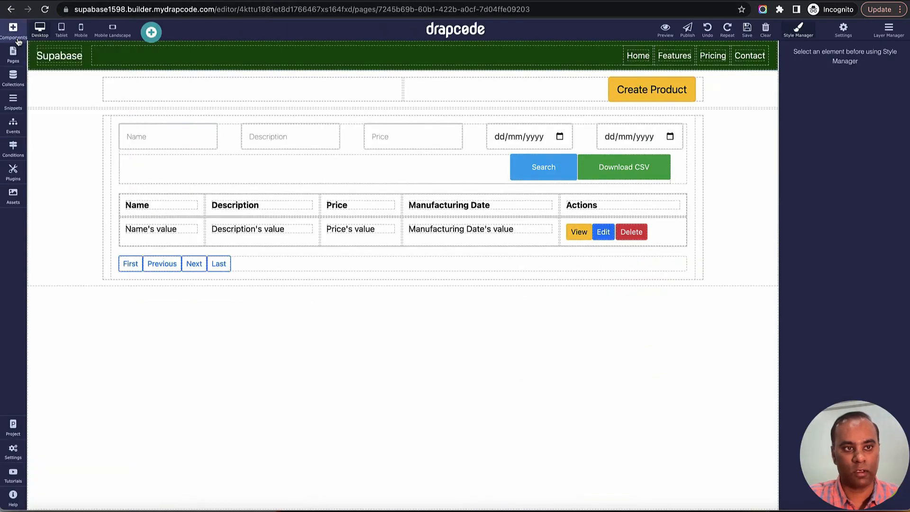
pyautogui.click(13, 30)
pyautogui.moveTo(97, 127); pyautogui.dragTo(231, 94)
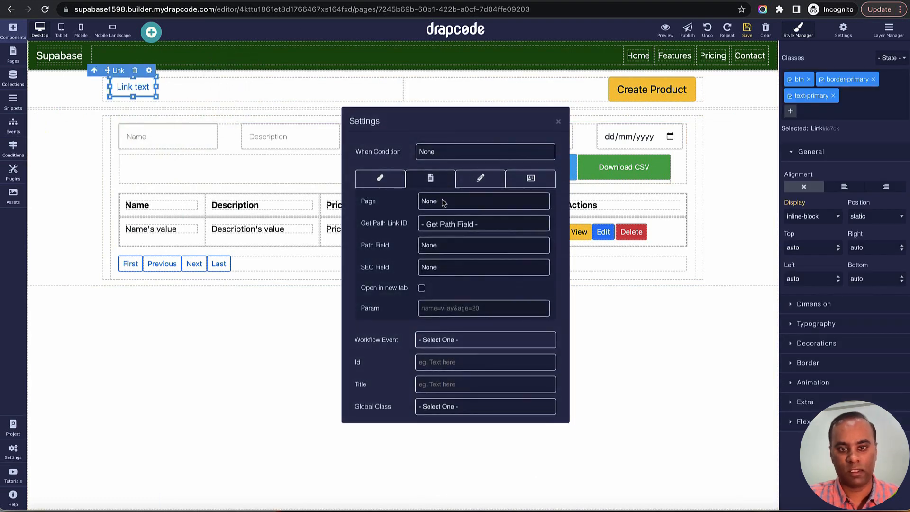
pyautogui.click(440, 342)
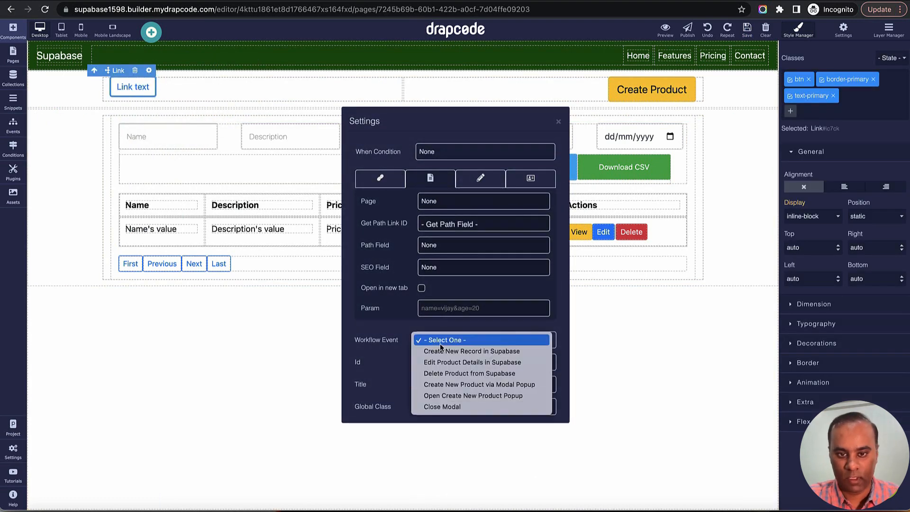
pyautogui.click(458, 397)
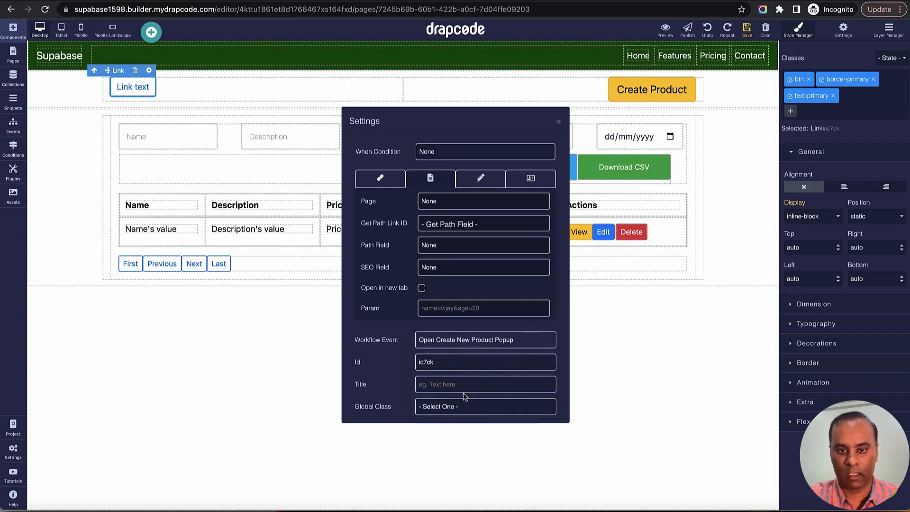
pyautogui.click(559, 123)
# Change the new link's text to "Create Product via Modal"
pyautogui.doubleClick(140, 95)
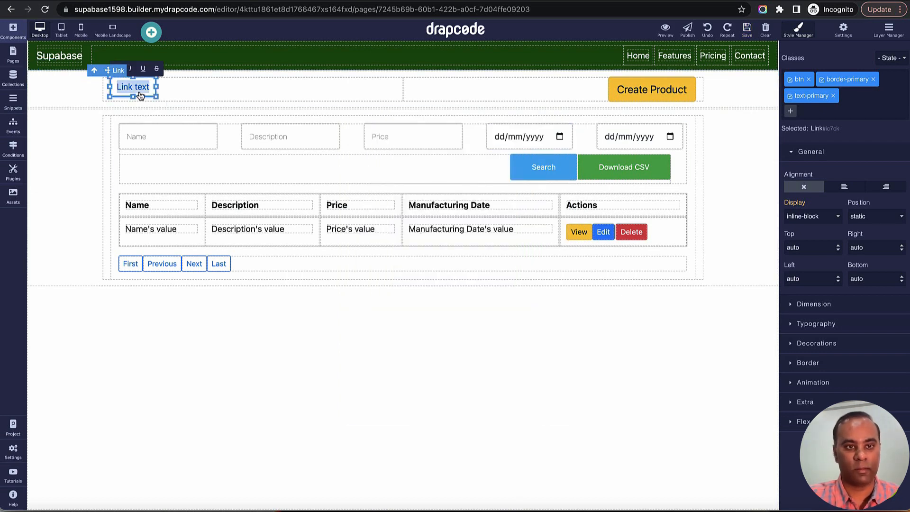
pyautogui.write('Create N')
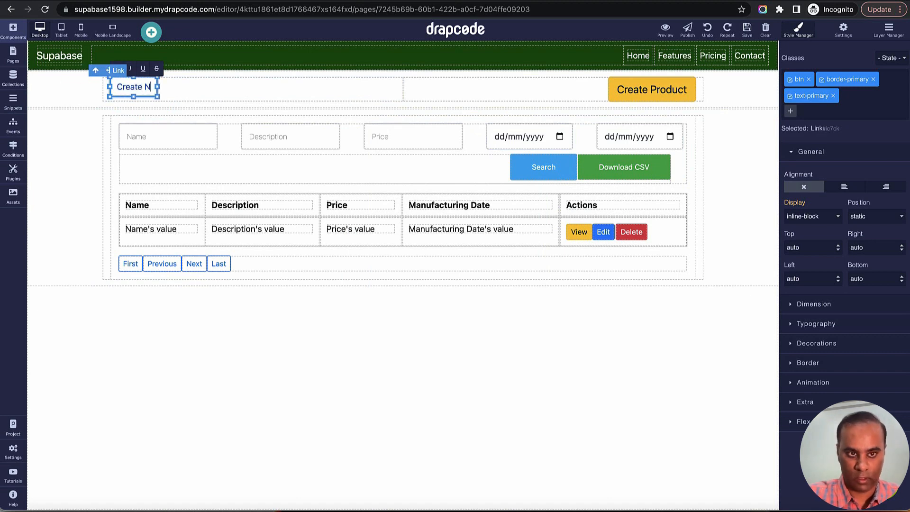
pyautogui.press('BackSpace')
pyautogui.write('Product ')
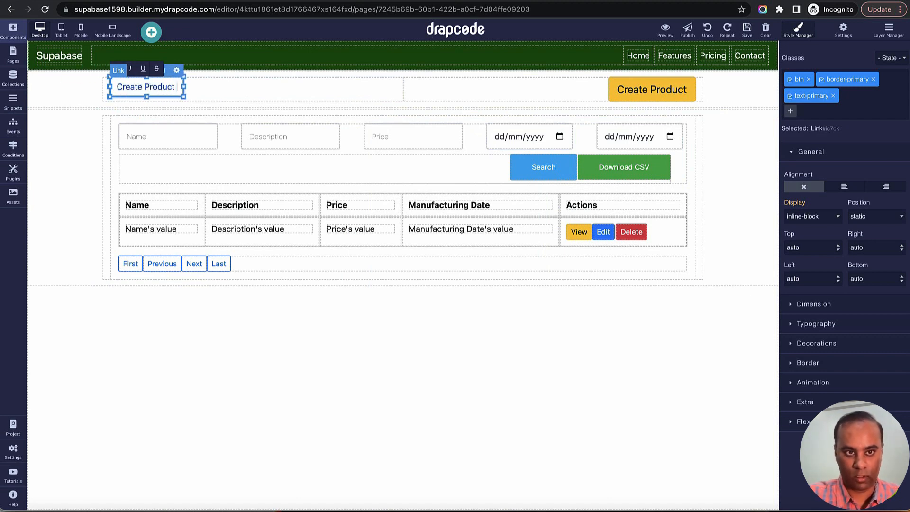
pyautogui.write('via Modal')
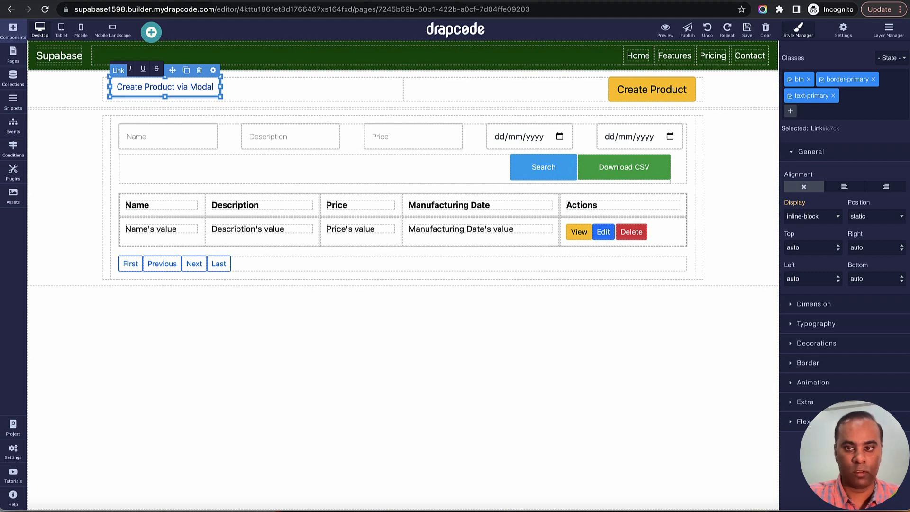
# Replace the link's text-primary and border-primary classes with btn-primary
pyautogui.click(833, 95)
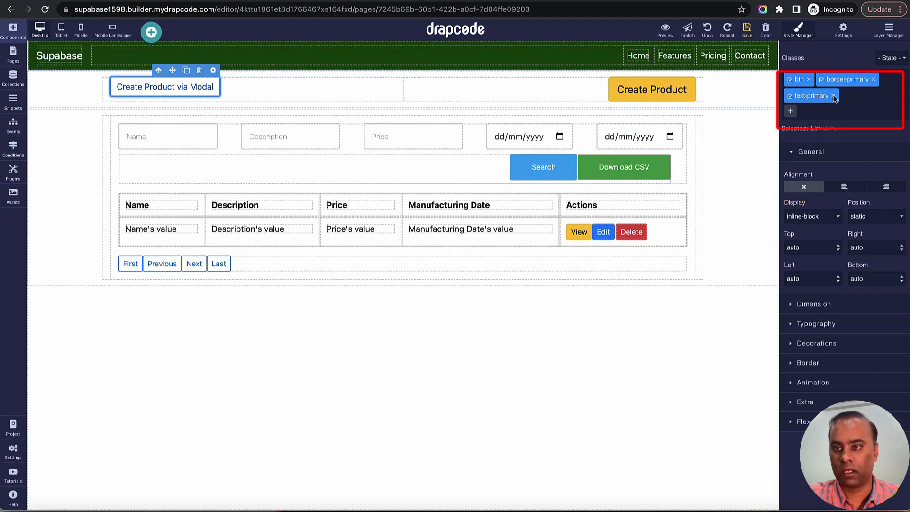
pyautogui.click(875, 79)
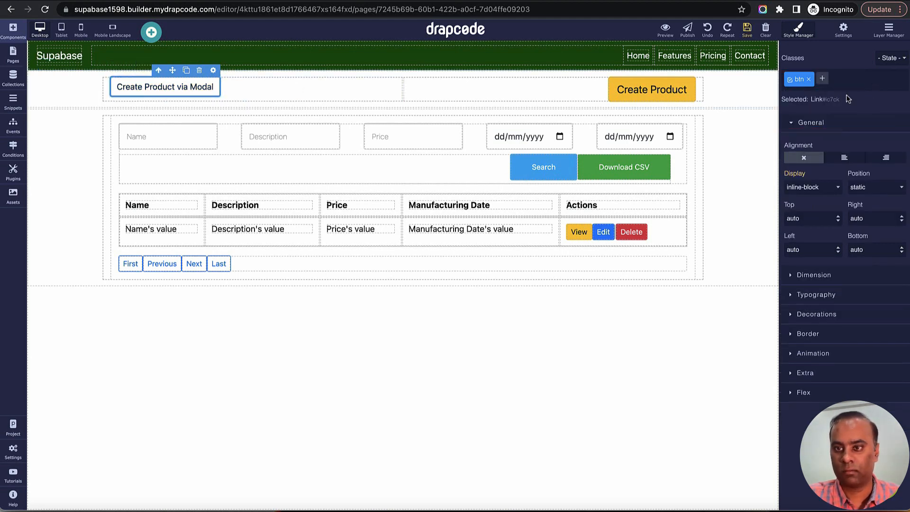
pyautogui.click(823, 80)
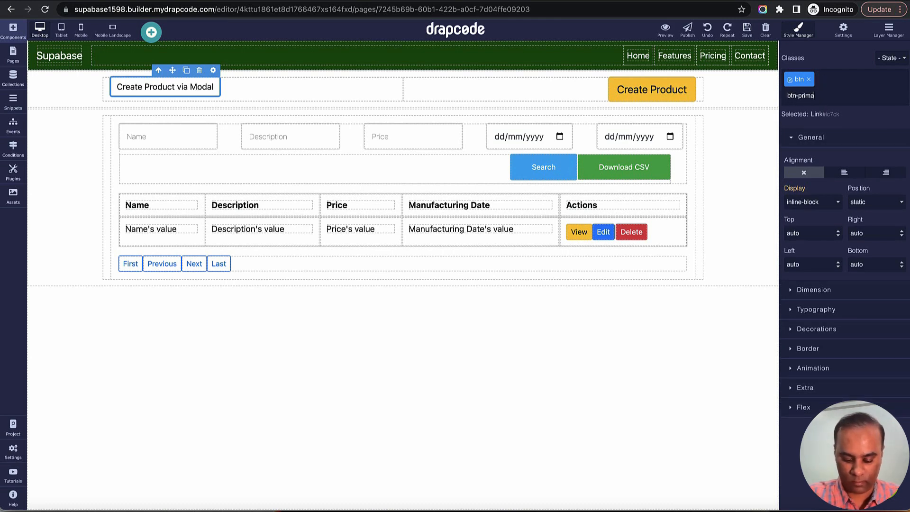
pyautogui.press('Return')
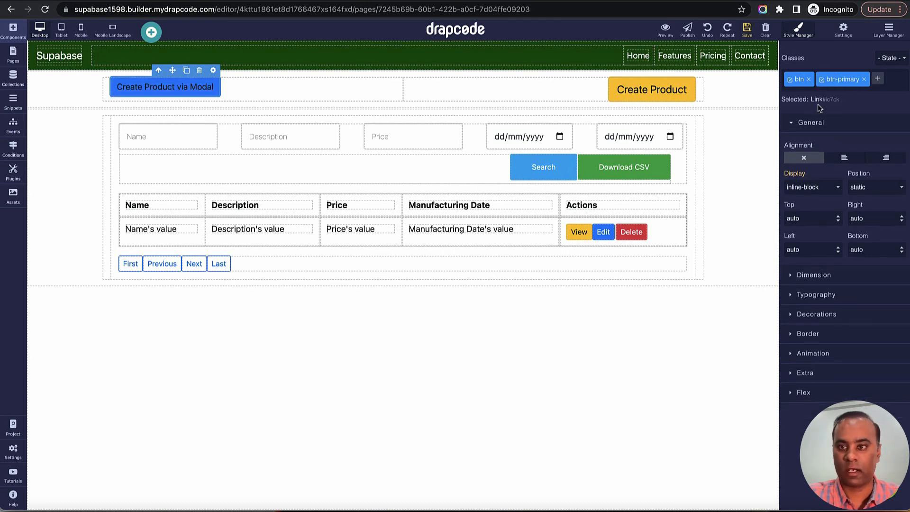
# Set the font color of the Create Product via Modal link to the near-white #fbf4f4
pyautogui.click(830, 294)
pyautogui.scroll(-3, 825, 342)
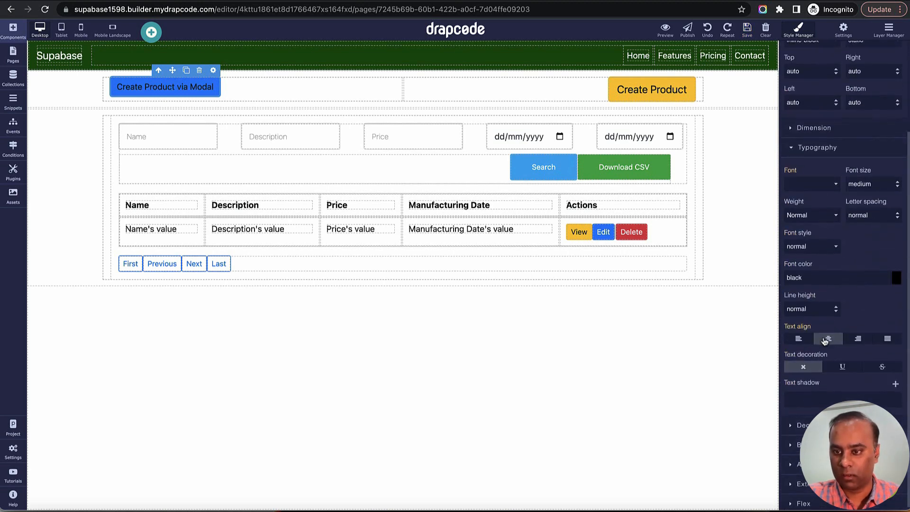
pyautogui.click(897, 274)
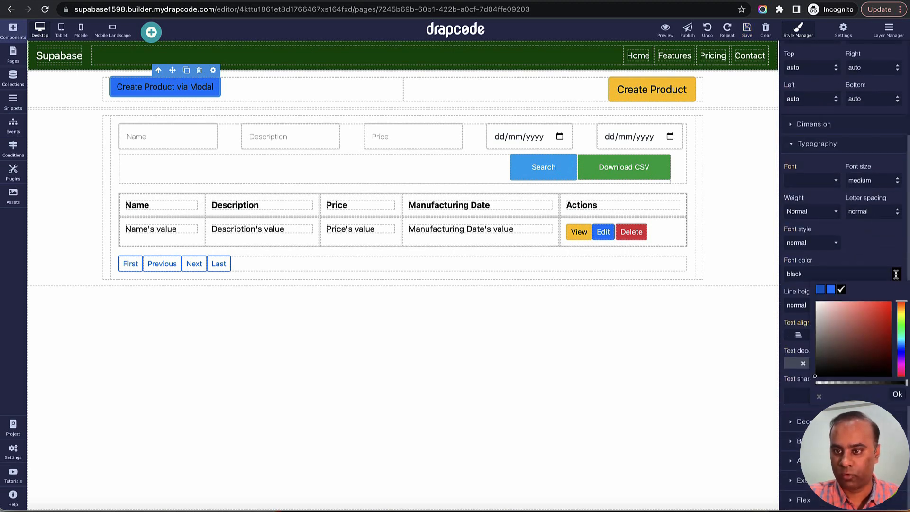
pyautogui.click(818, 302)
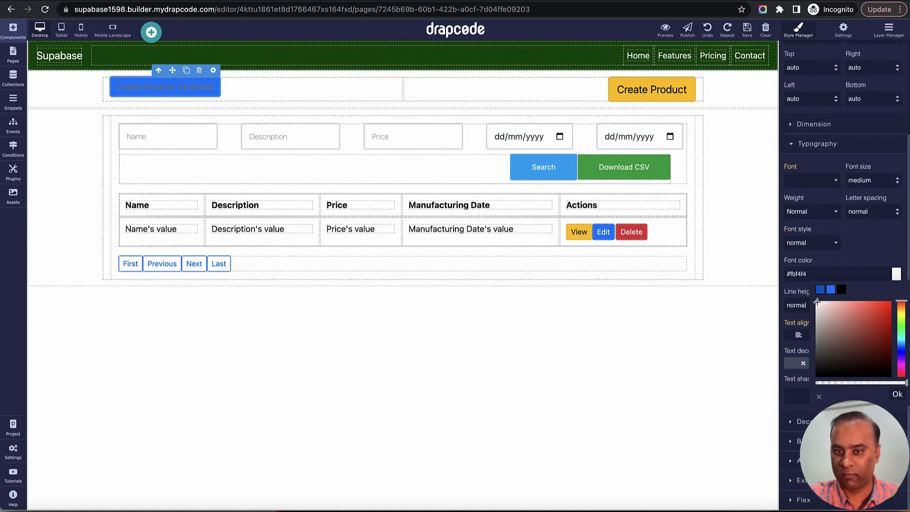
pyautogui.click(898, 395)
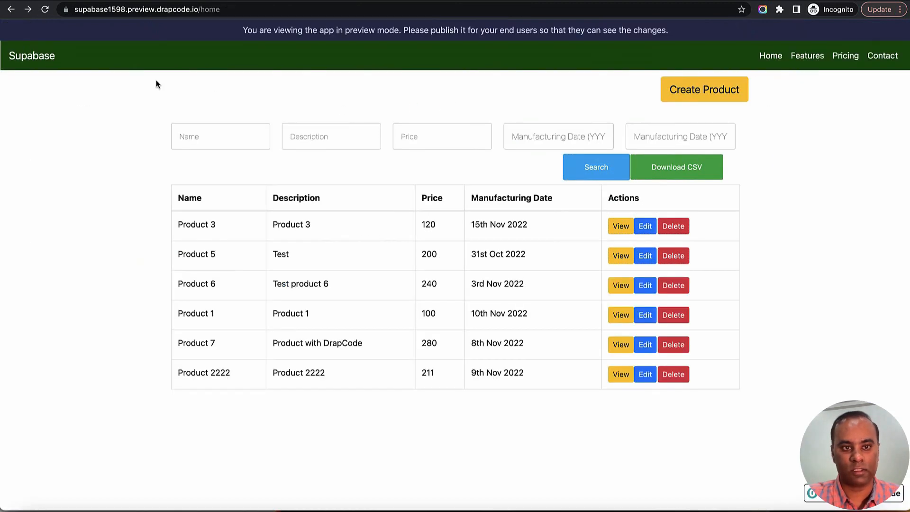
# Reload the Home page preview and test opening the product modal and closing it with its x and Cancel buttons
pyautogui.click(45, 10)
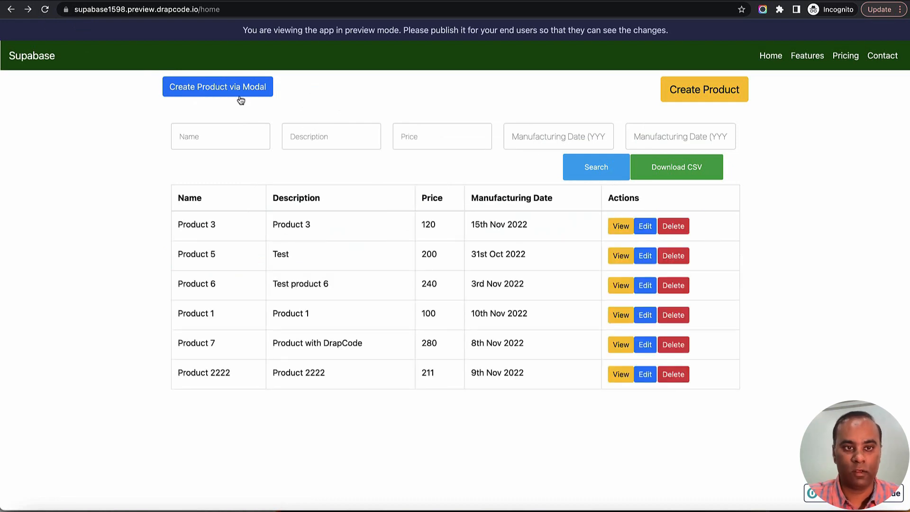
pyautogui.click(239, 95)
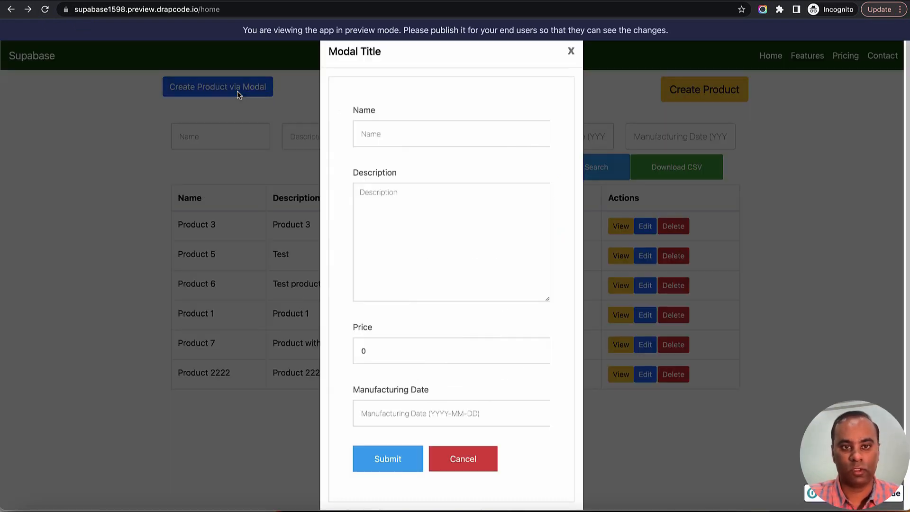
pyautogui.click(571, 51)
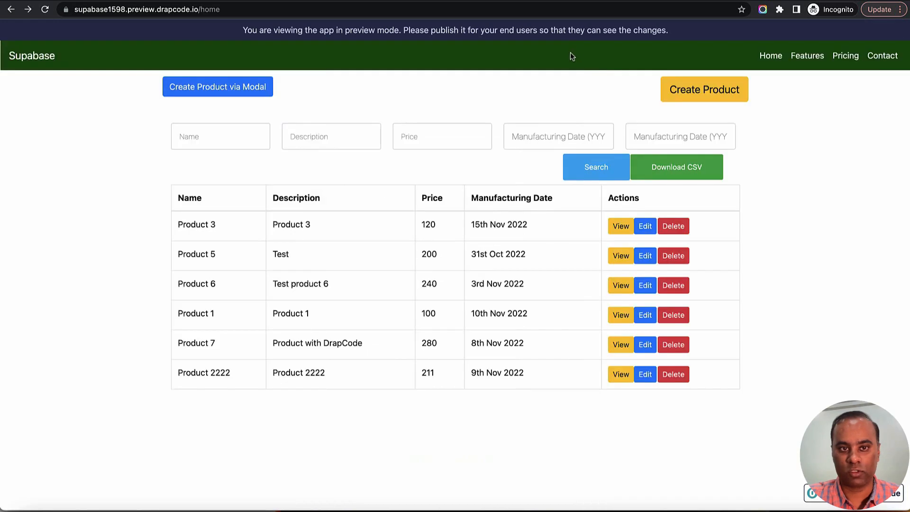
pyautogui.click(240, 95)
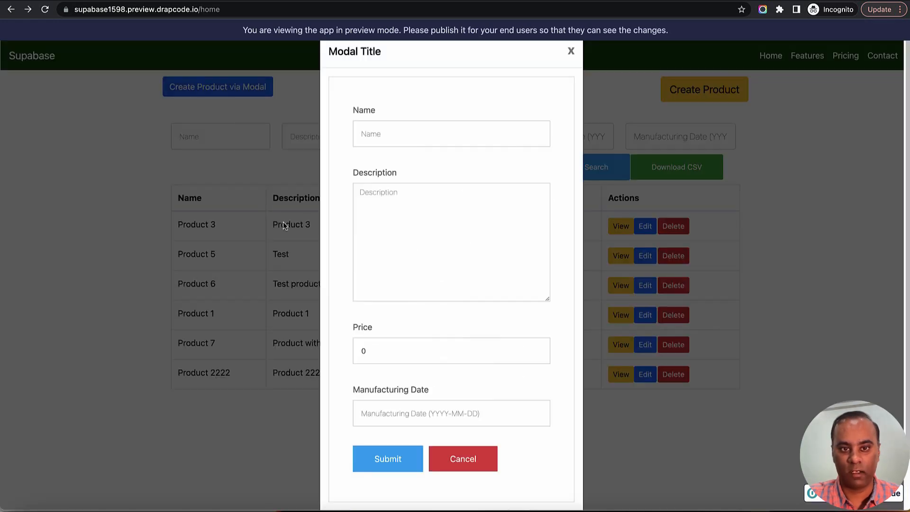
pyautogui.click(471, 457)
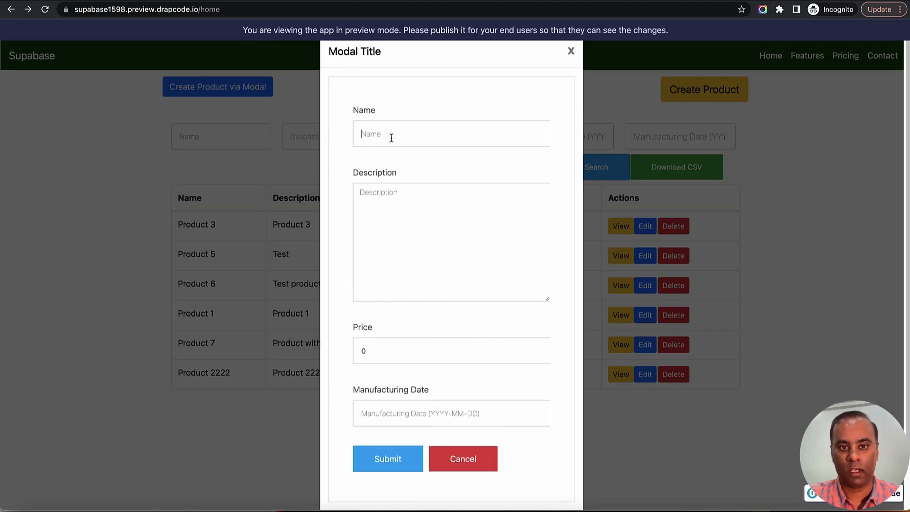
pyautogui.click(391, 138)
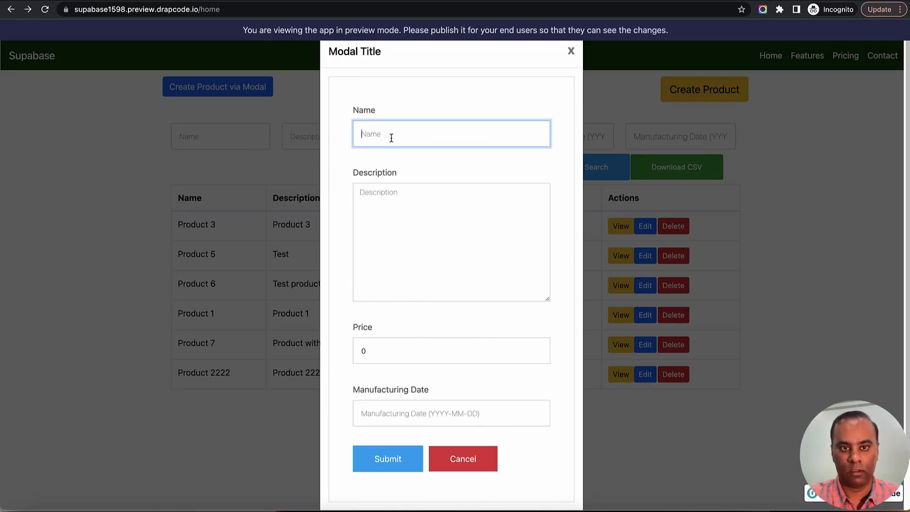
pyautogui.click(570, 51)
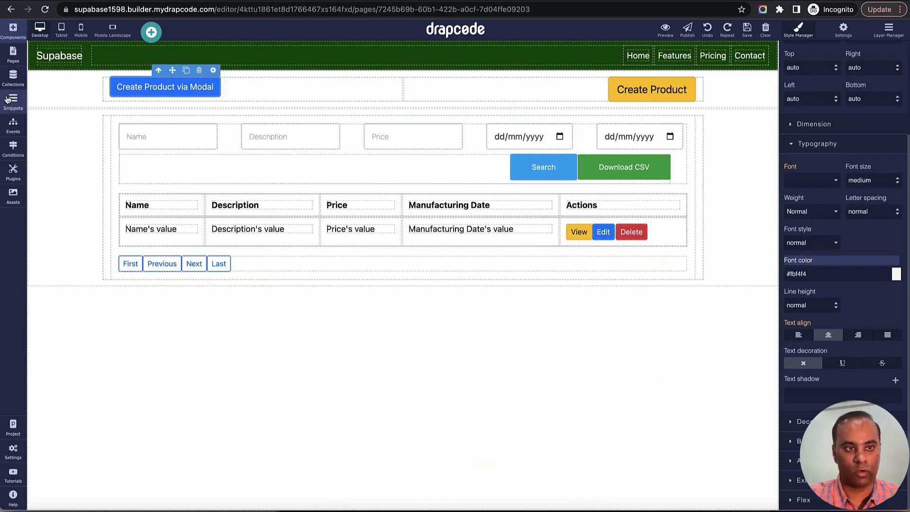
# Open the Create New Product snippet and set its collection form's padding to 10 px on all four sides
pyautogui.click(13, 101)
pyautogui.click(92, 107)
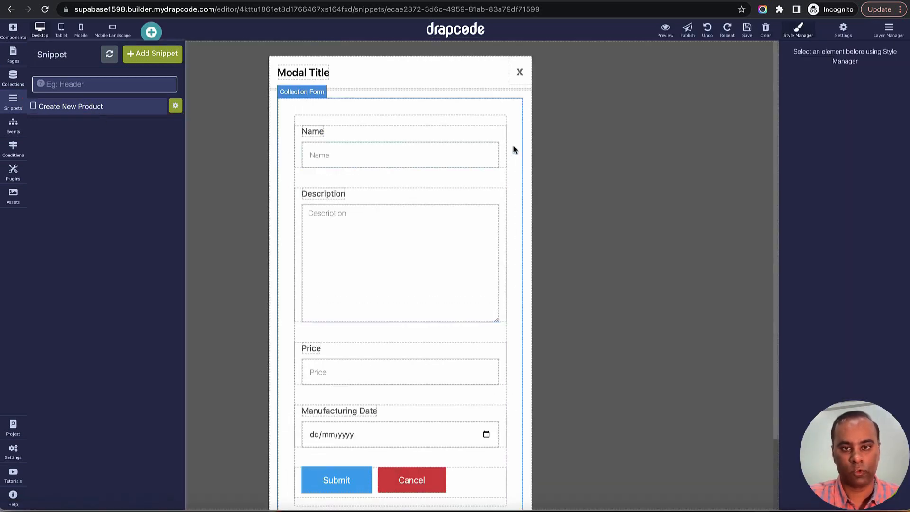
pyautogui.click(514, 149)
pyautogui.click(816, 321)
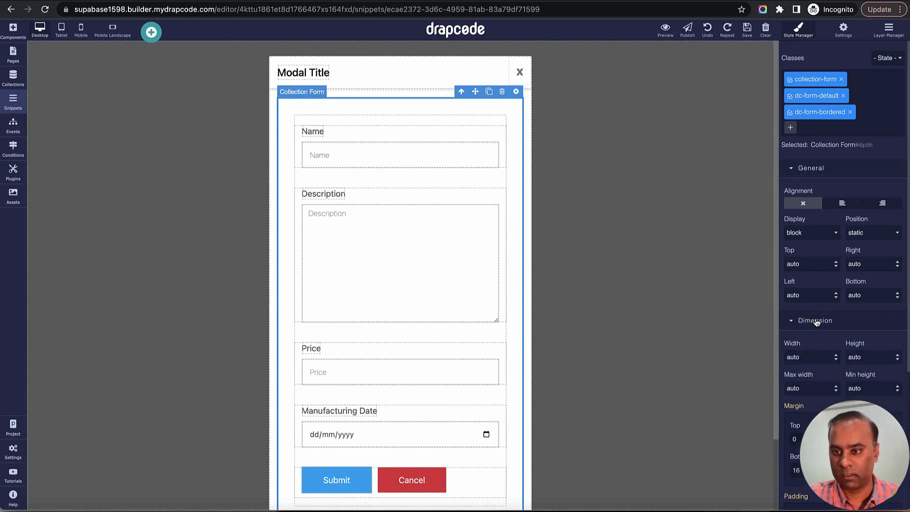
pyautogui.scroll(-4, 816, 322)
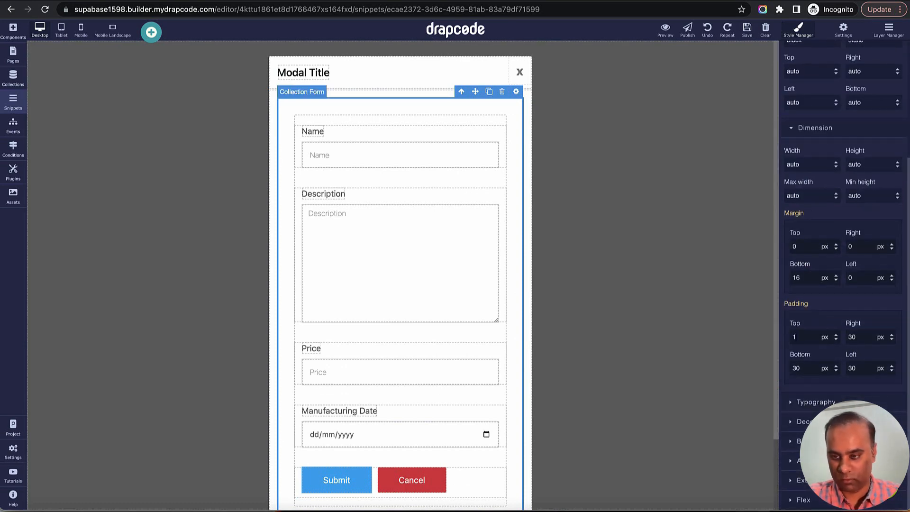
pyautogui.write('0')
pyautogui.click(869, 337)
pyautogui.write('10')
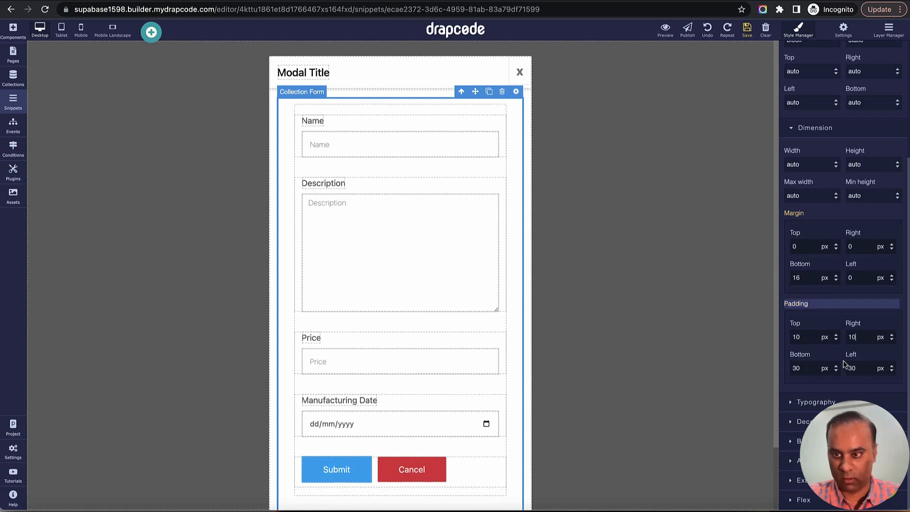
pyautogui.click(814, 370)
pyautogui.write('1')
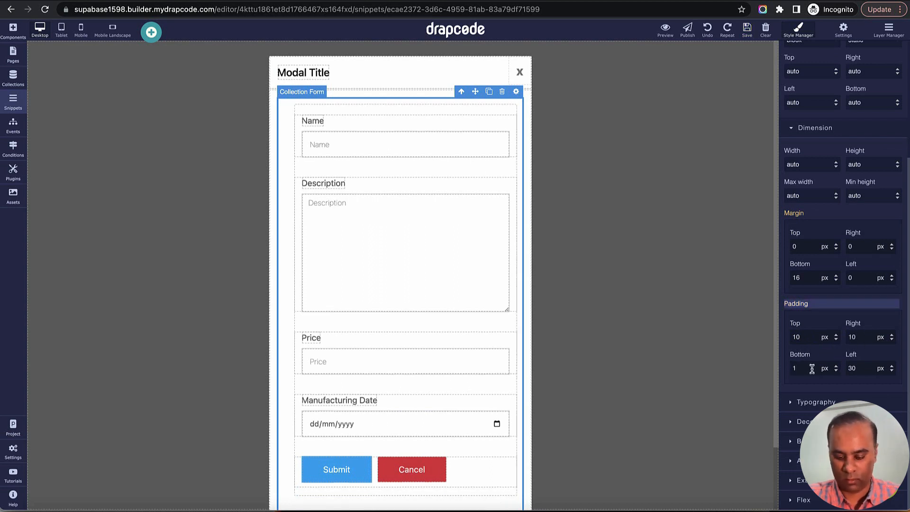
pyautogui.write('0')
pyautogui.click(863, 373)
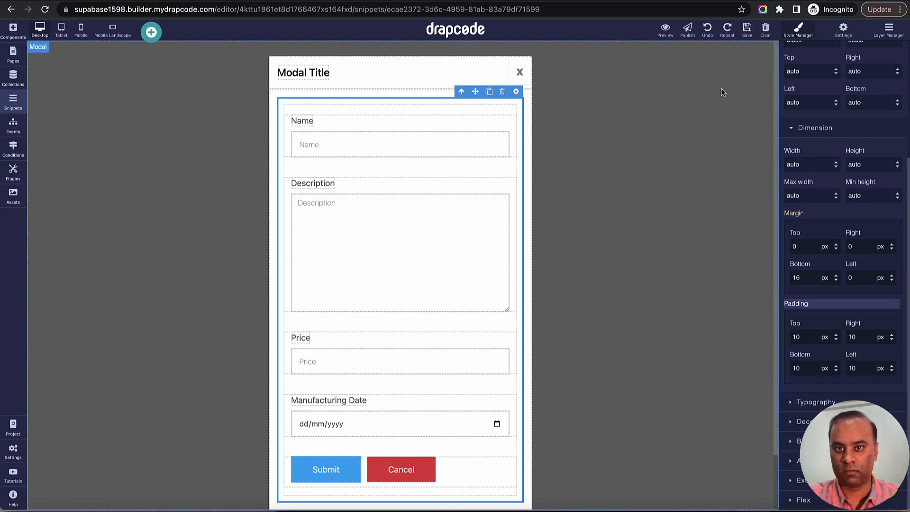
# Set the max width of the modal dialog around the product form to 60%
pyautogui.scroll(5, 827, 118)
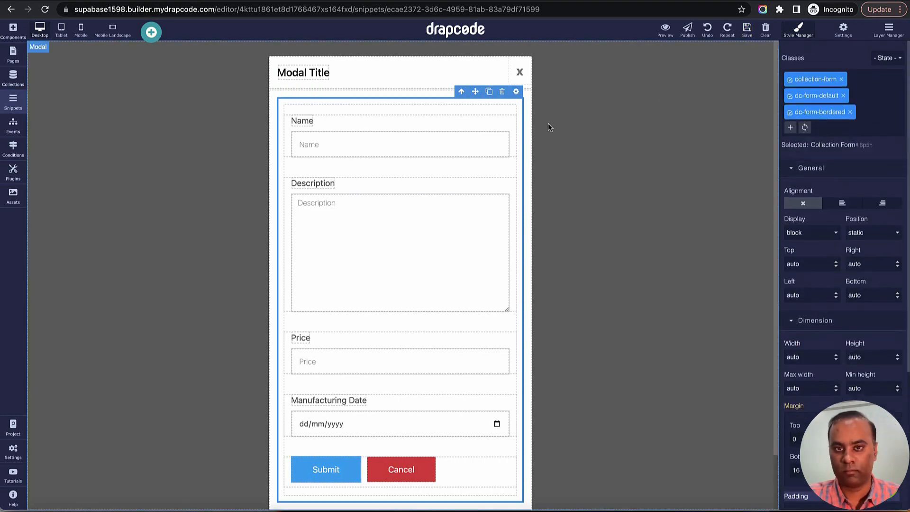
pyautogui.click(463, 95)
pyautogui.click(482, 83)
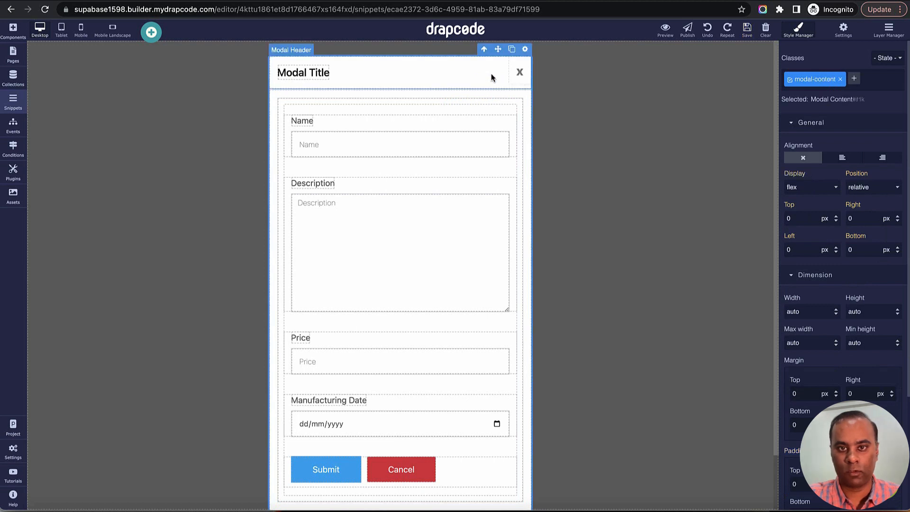
pyautogui.scroll(-1, 822, 289)
pyautogui.scroll(1, 817, 280)
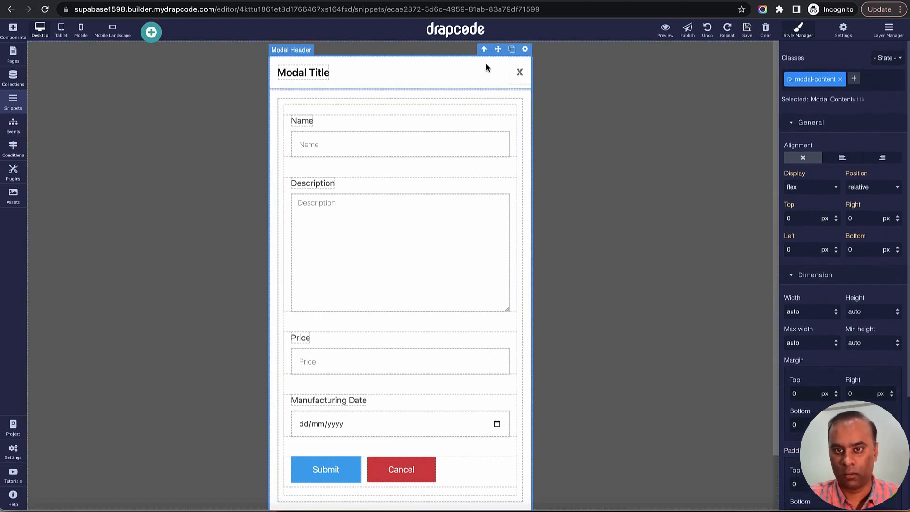
pyautogui.click(484, 49)
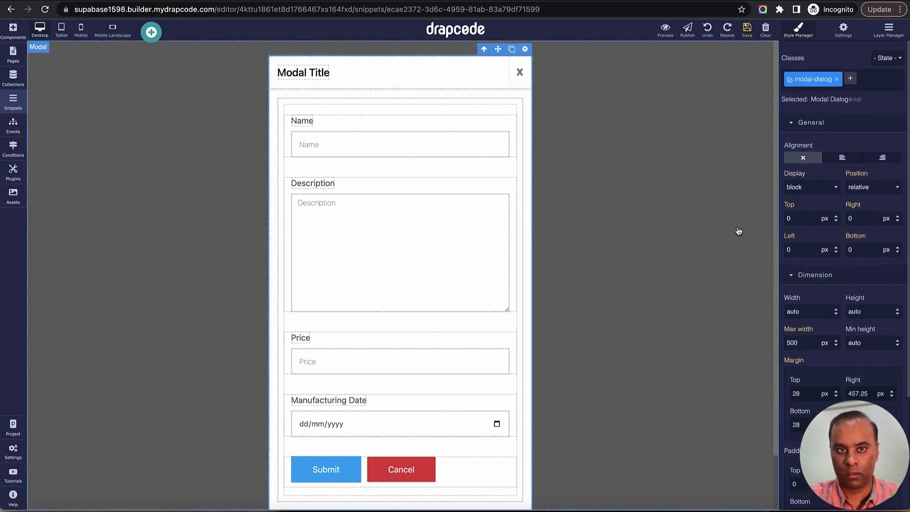
pyautogui.doubleClick(810, 347)
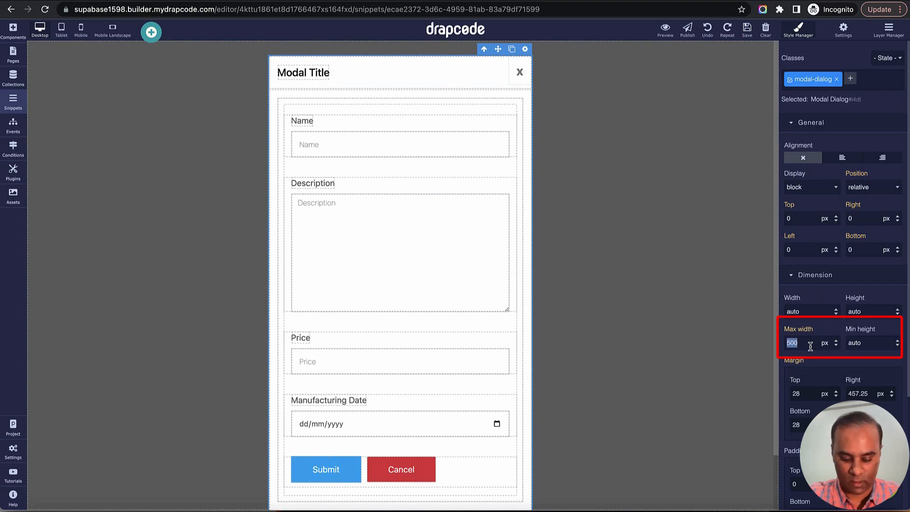
pyautogui.write('60')
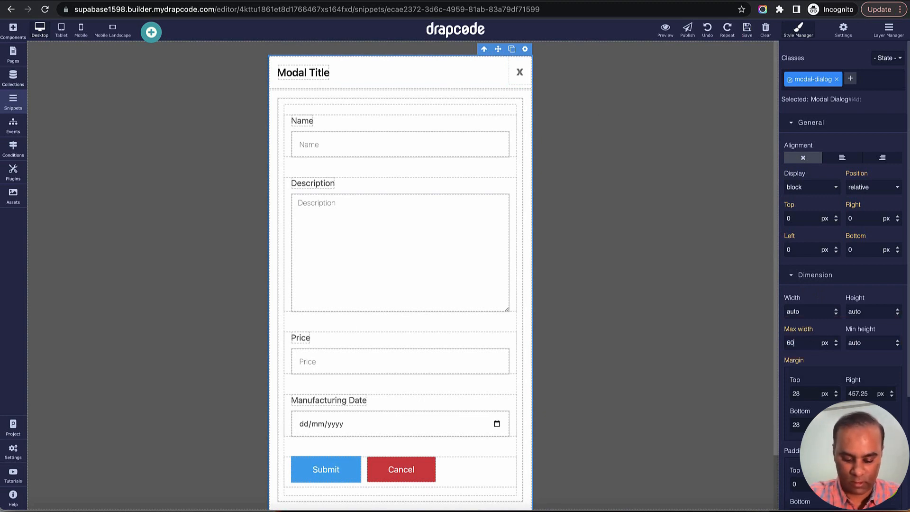
pyautogui.write('%')
pyautogui.press('Return')
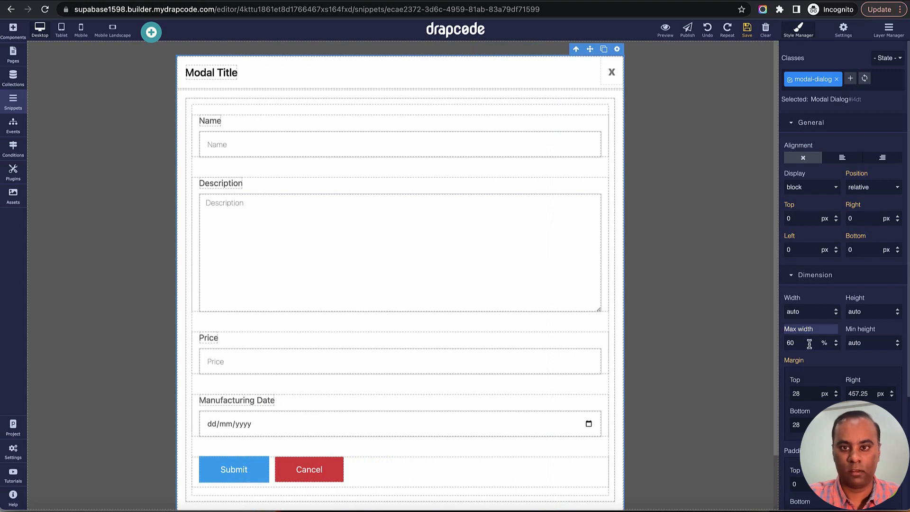
# Resize the Name and Price columns to half width (col-xl-6) and place Price beside Name in the first form row
pyautogui.click(605, 137)
pyautogui.moveTo(607, 136); pyautogui.dragTo(394, 134)
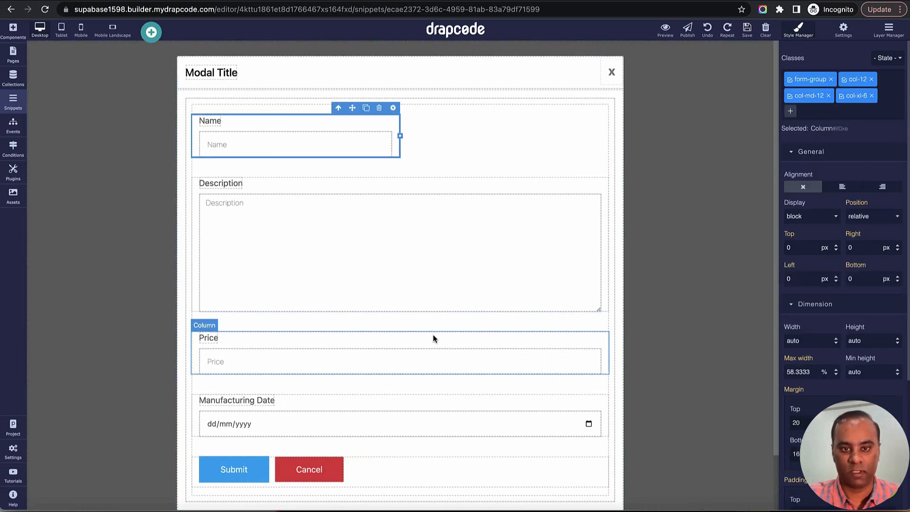
pyautogui.click(480, 354)
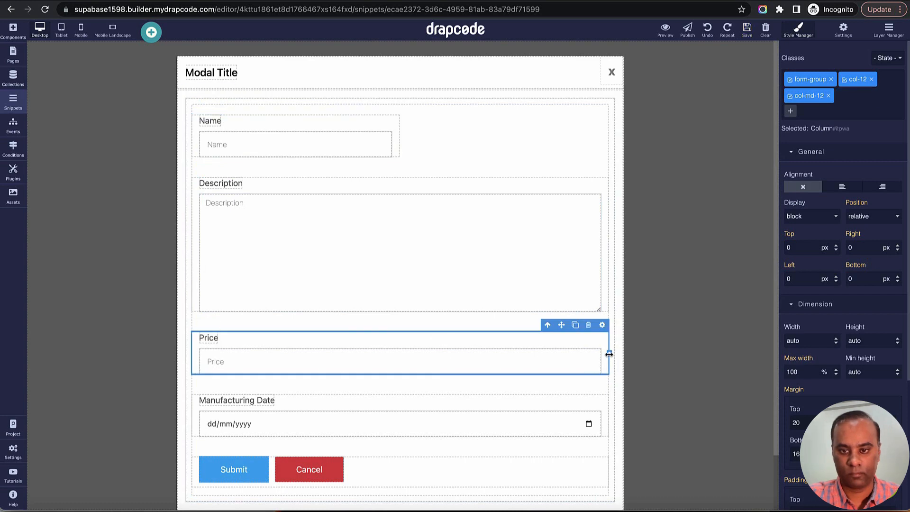
pyautogui.moveTo(610, 353); pyautogui.dragTo(380, 356)
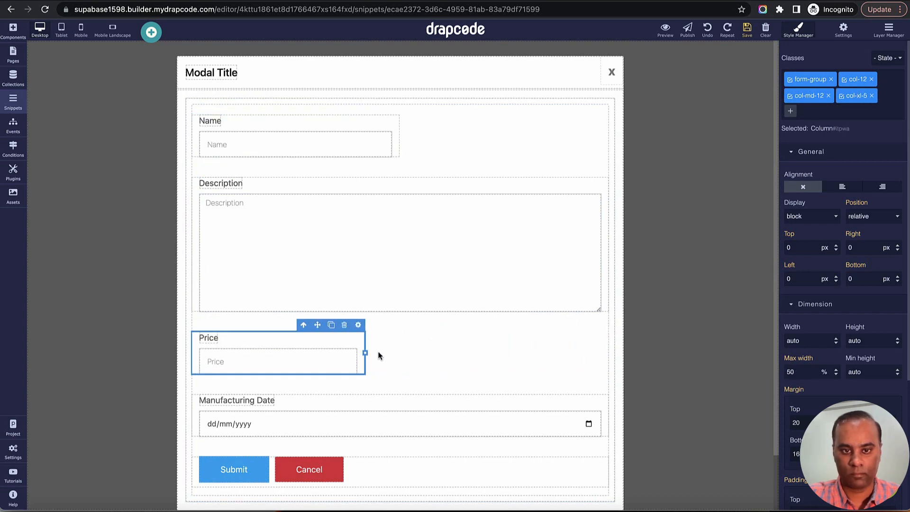
pyautogui.click(395, 135)
pyautogui.moveTo(303, 343); pyautogui.dragTo(441, 148)
pyautogui.moveTo(579, 136); pyautogui.dragTo(601, 133)
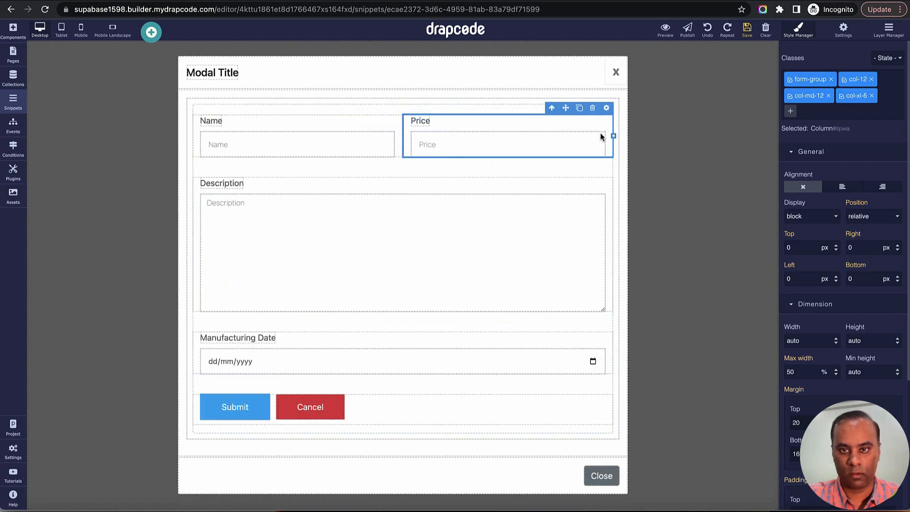
# Delete the Close button from the modal footer
pyautogui.click(499, 270)
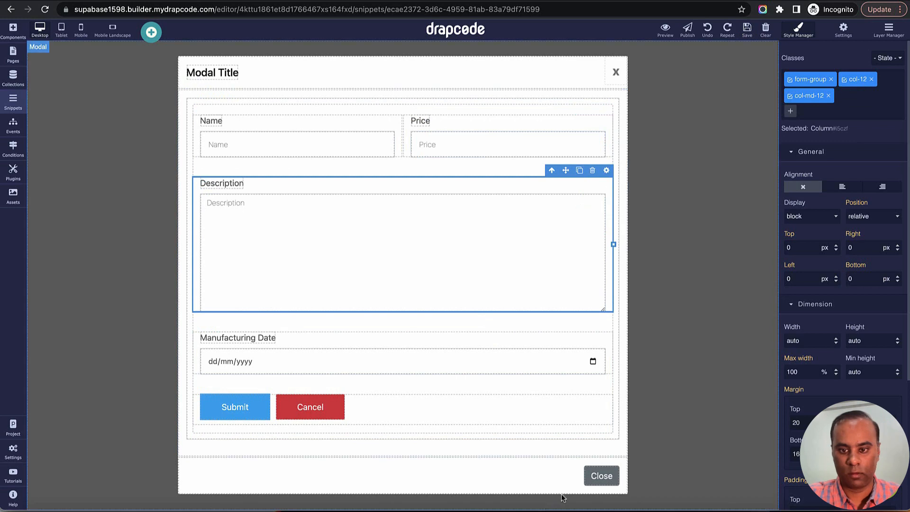
pyautogui.click(595, 481)
pyautogui.click(600, 459)
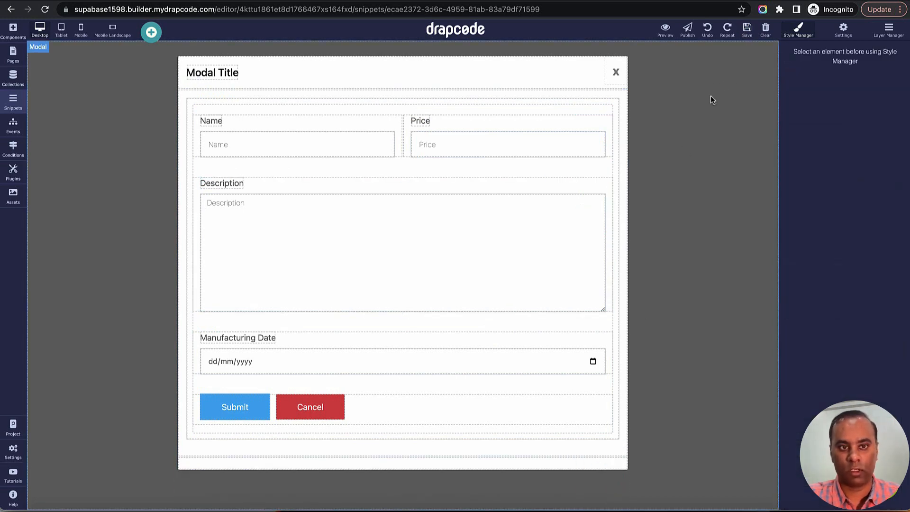
# Change the modal title text to Create New Product and save the snippet
pyautogui.click(223, 72)
pyautogui.doubleClick(231, 73)
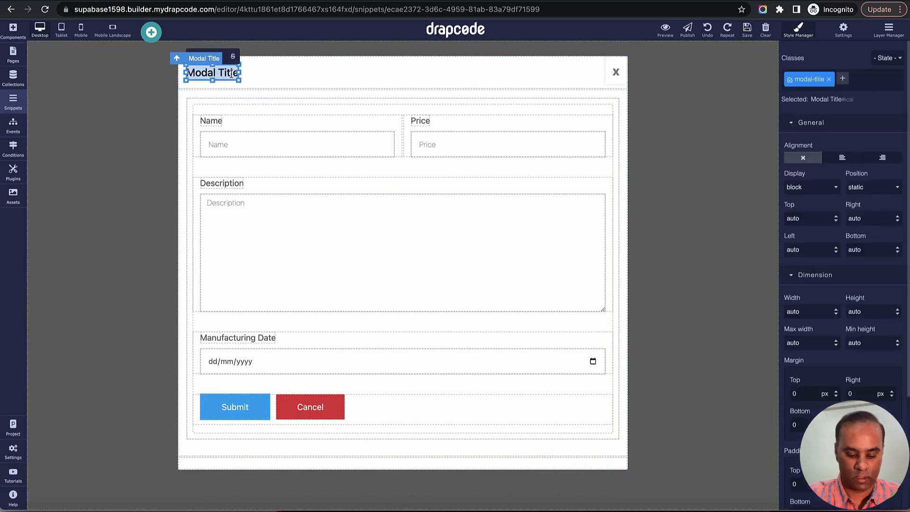
pyautogui.write('Create New')
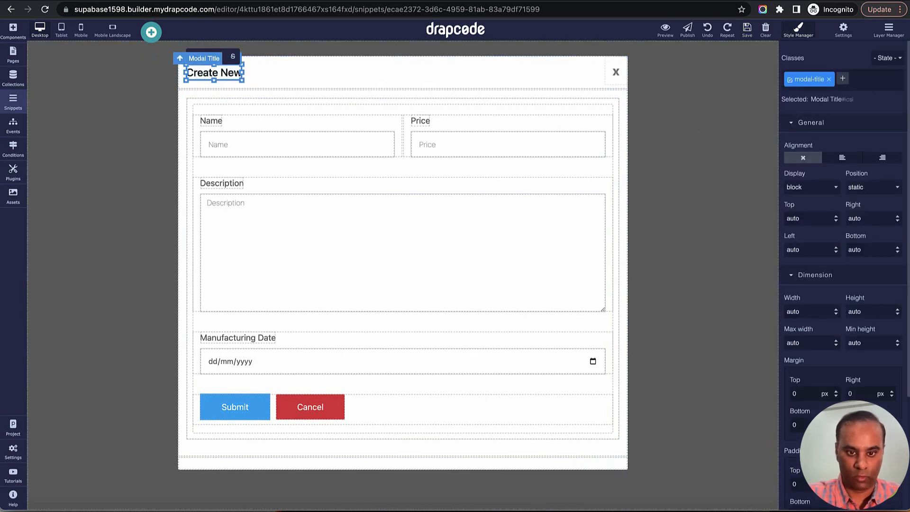
pyautogui.write(' Produc')
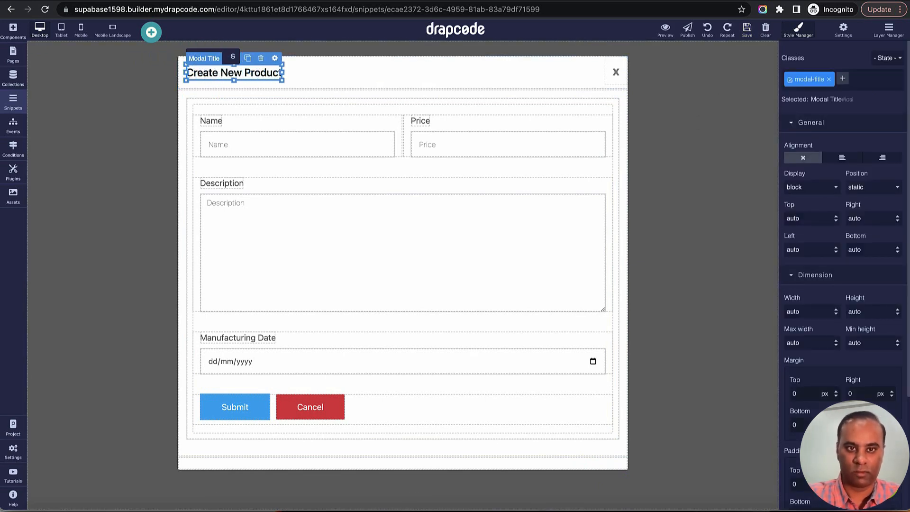
pyautogui.write('t')
pyautogui.click(748, 29)
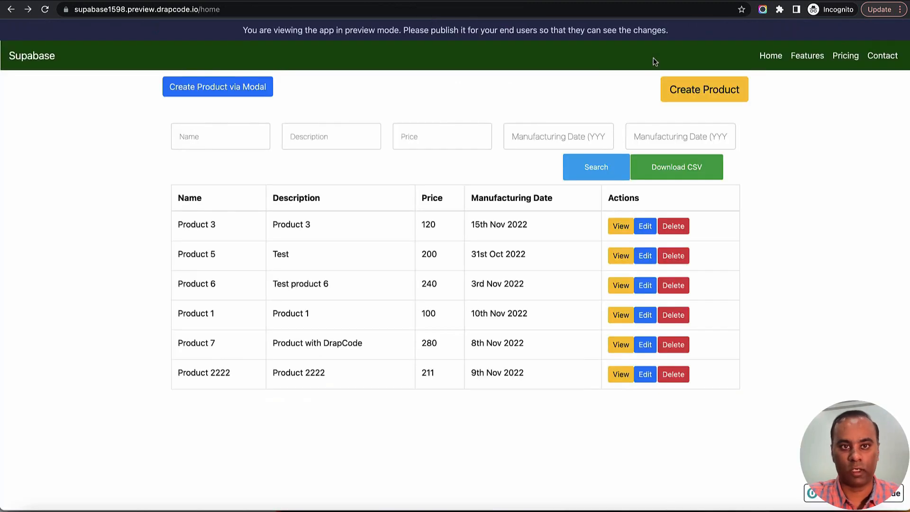
# Open the product modal in the Home page preview and enter the name Product Popup 1 and the price 360
pyautogui.click(204, 90)
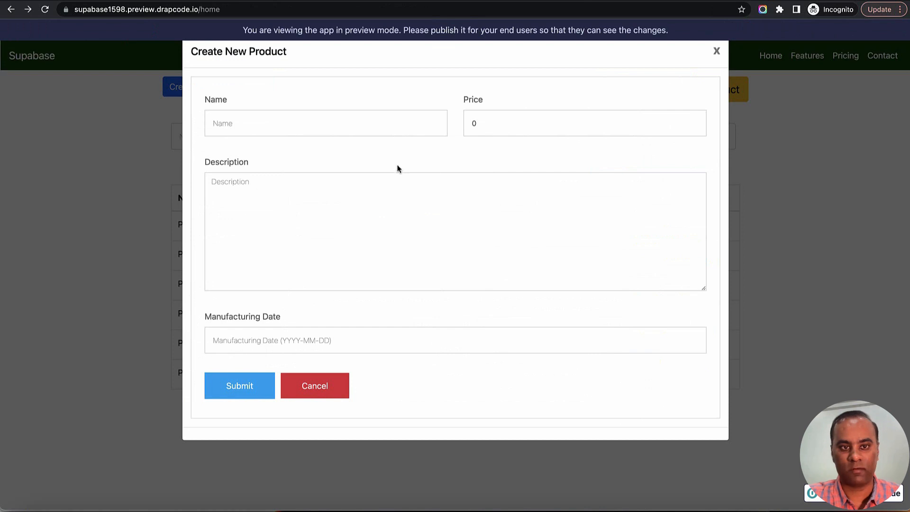
pyautogui.click(377, 125)
pyautogui.press('super+Tab')
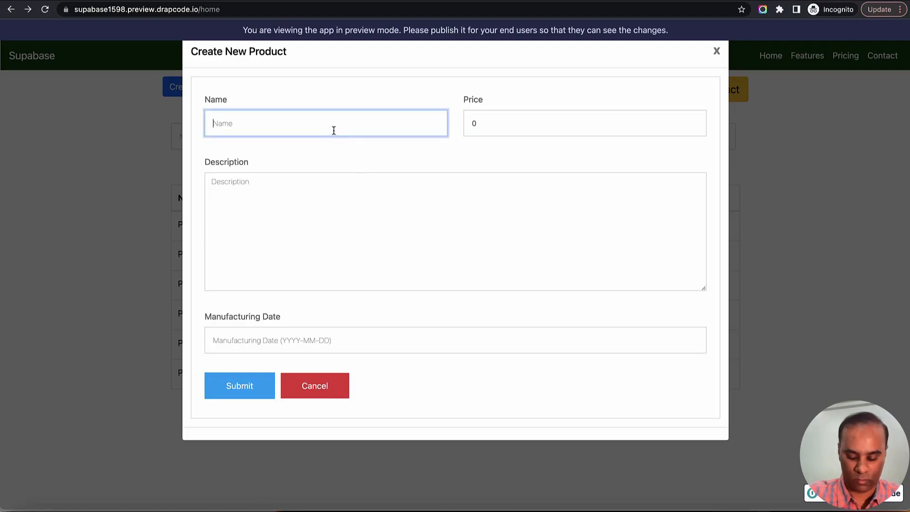
pyautogui.write('Pro')
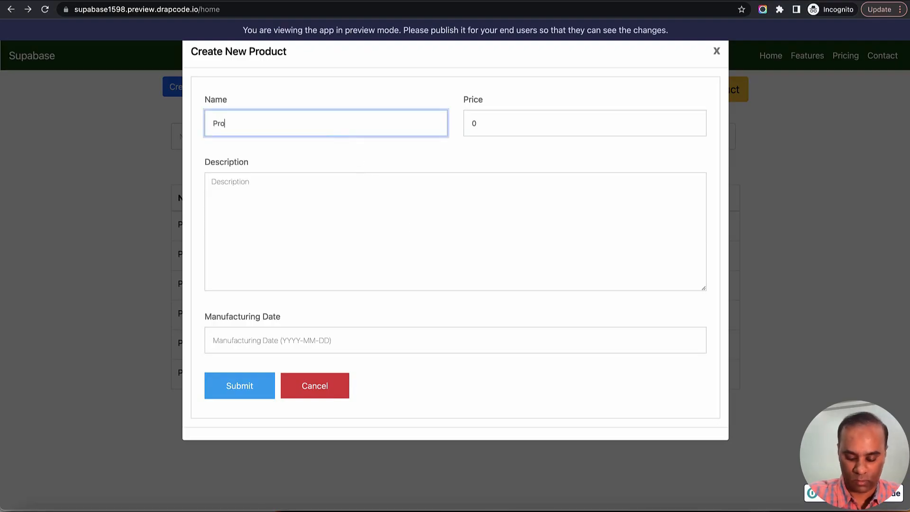
pyautogui.write('duct Popup 1')
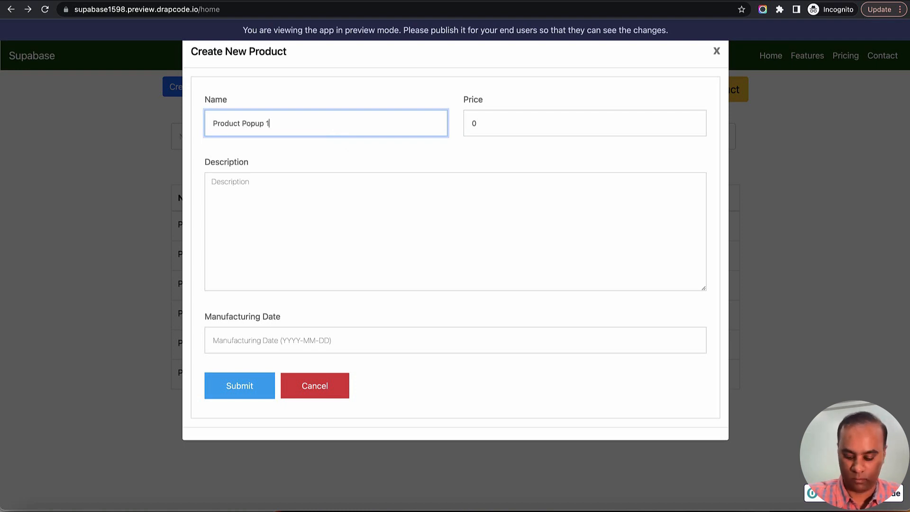
pyautogui.press('super+a')
pyautogui.press('super+c')
pyautogui.press('Tab')
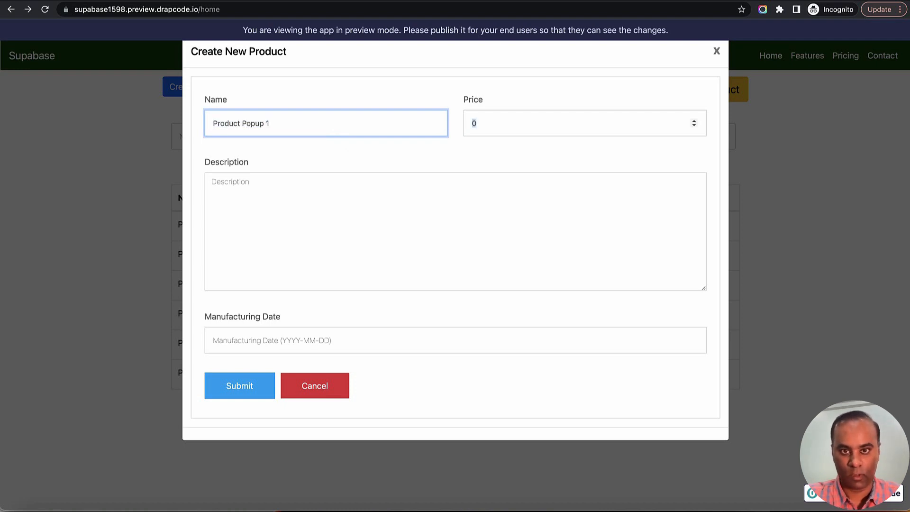
pyautogui.write('360')
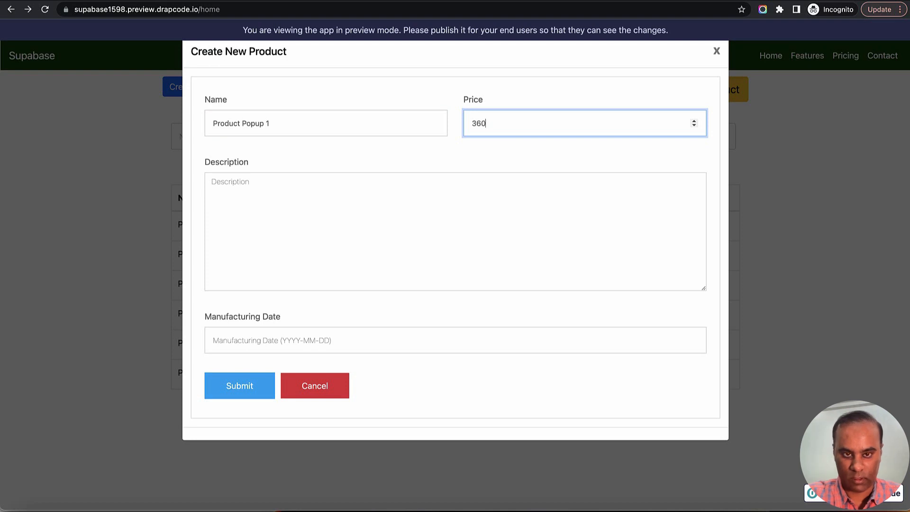
# Fill the description with Product Popup 1 three times, pick the manufacturing date 2022-11-04, and submit the form
pyautogui.press('Tab')
pyautogui.press('super+v')
pyautogui.press('super+v')
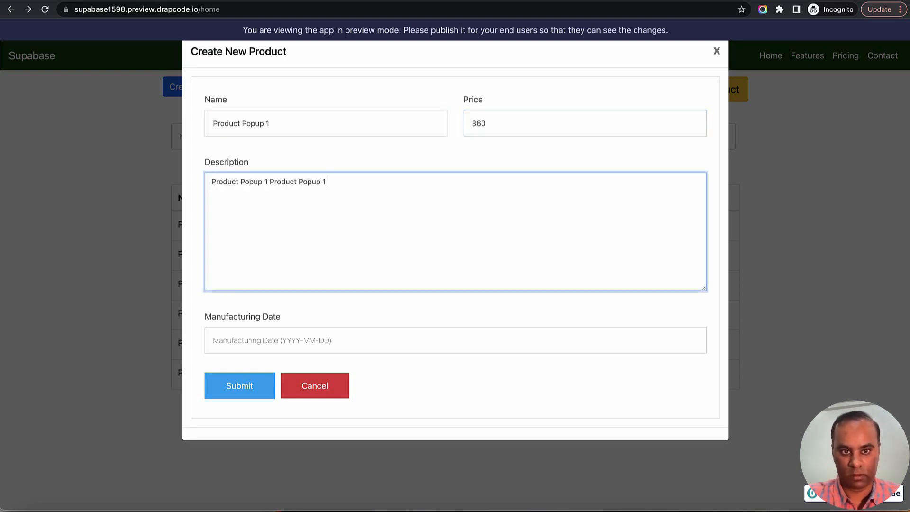
pyautogui.press('super+v')
pyautogui.click(353, 344)
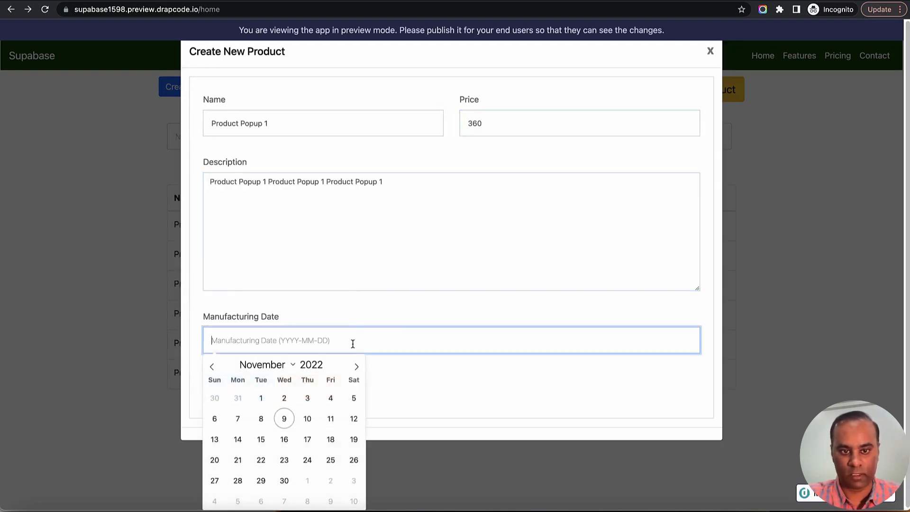
pyautogui.click(331, 399)
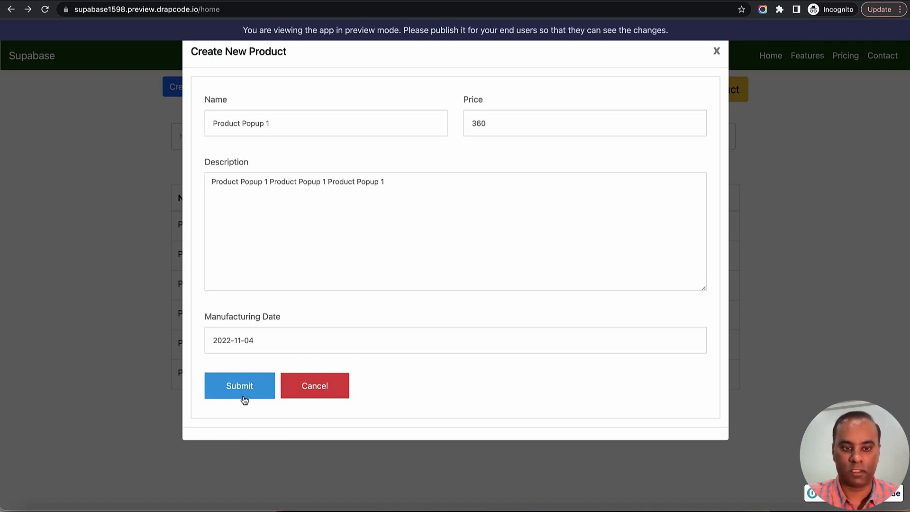
pyautogui.click(244, 398)
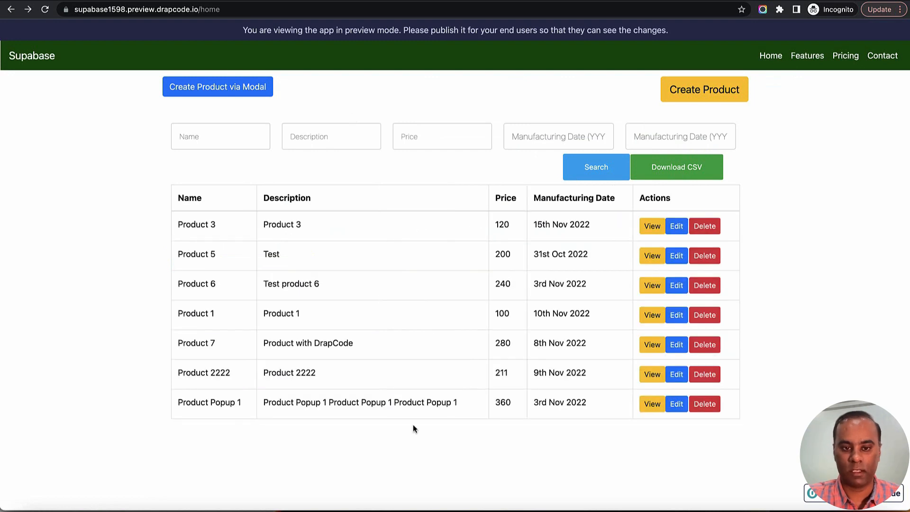
# Check the Product Popup 1 row in the product list and look at the builder's collections
pyautogui.moveTo(183, 407); pyautogui.dragTo(603, 401)
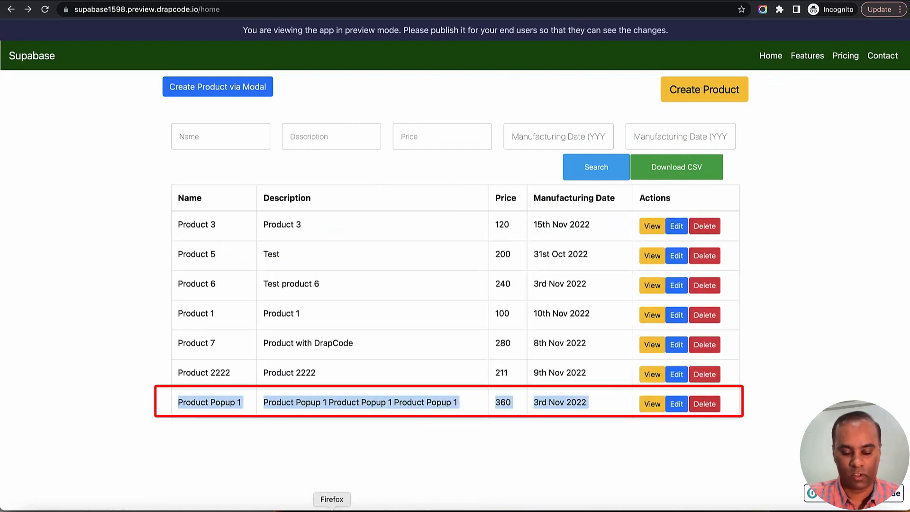
pyautogui.click(331, 508)
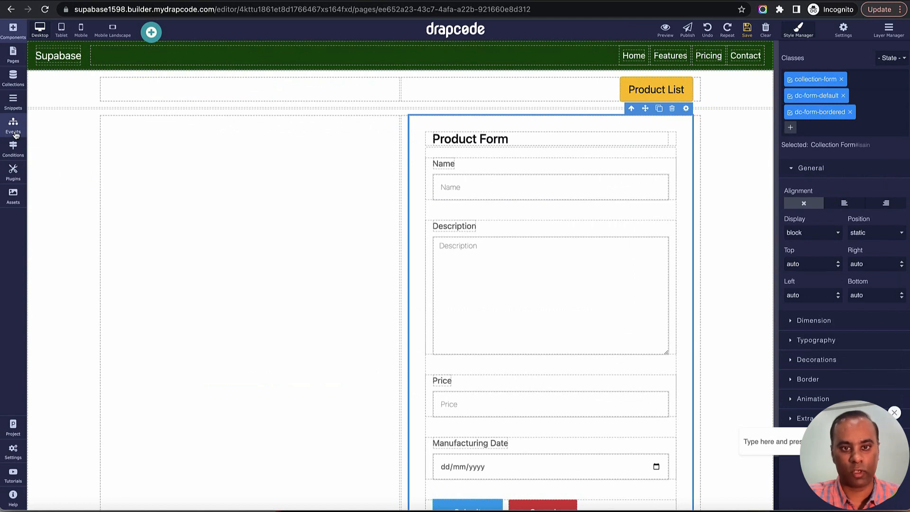
pyautogui.click(13, 78)
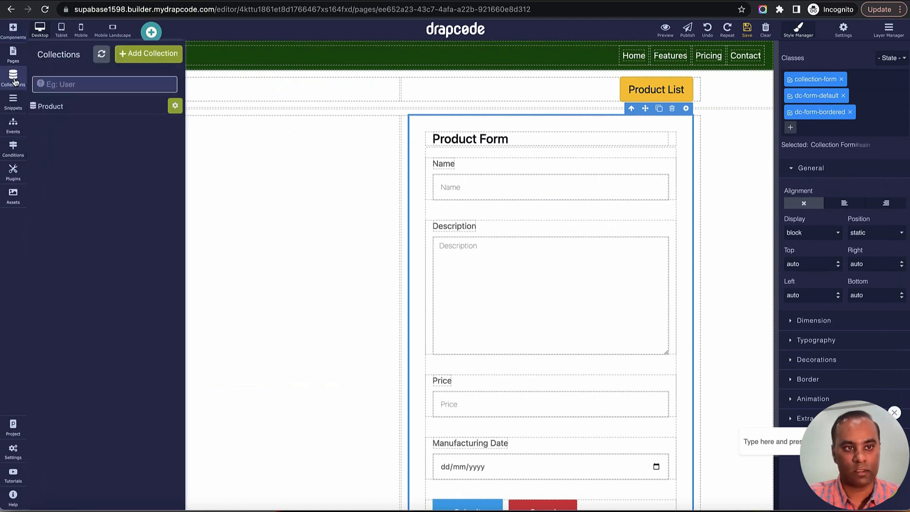
pyautogui.click(67, 117)
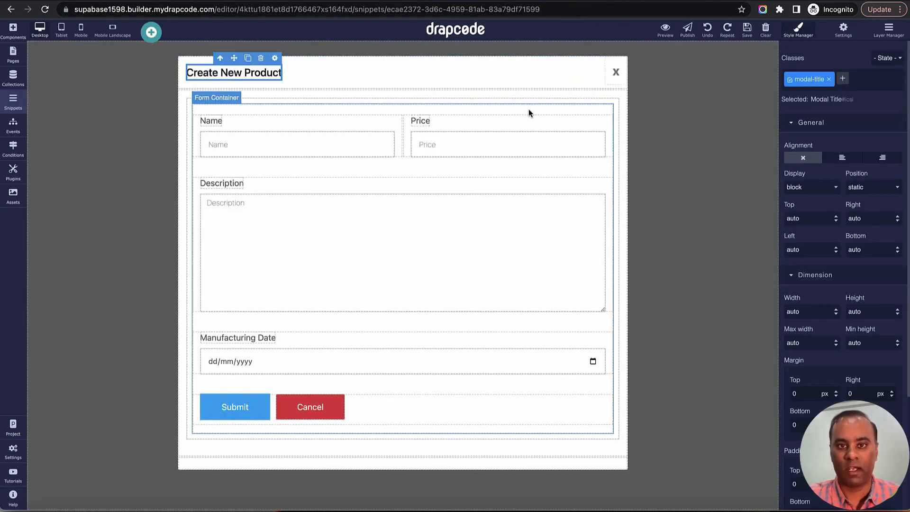
# Start a new snippet named Edit Product in Modal and set its type to Modal
pyautogui.click(12, 105)
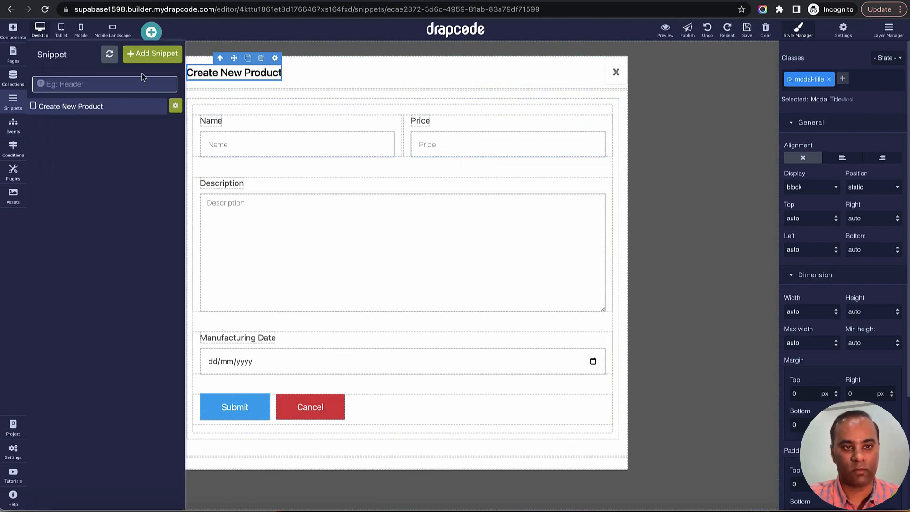
pyautogui.click(148, 56)
pyautogui.click(290, 127)
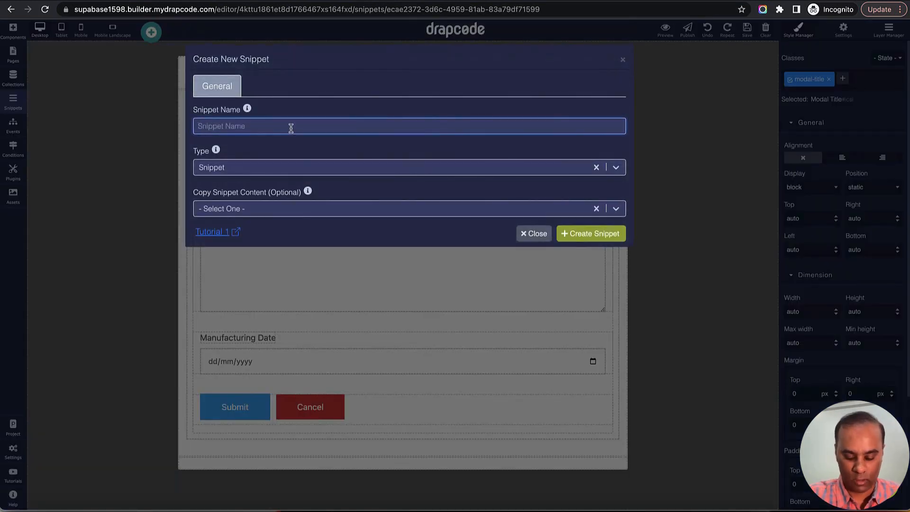
pyautogui.write('Edit Pro')
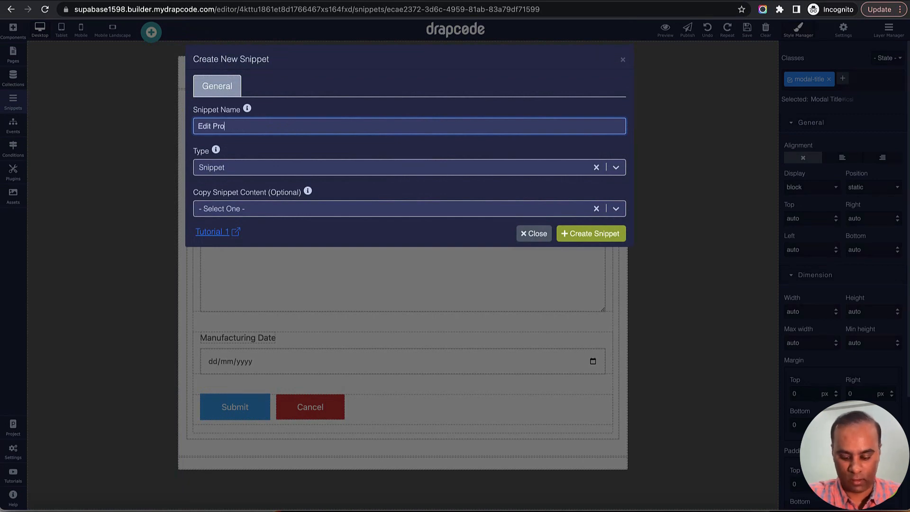
pyautogui.write('duct in Modal')
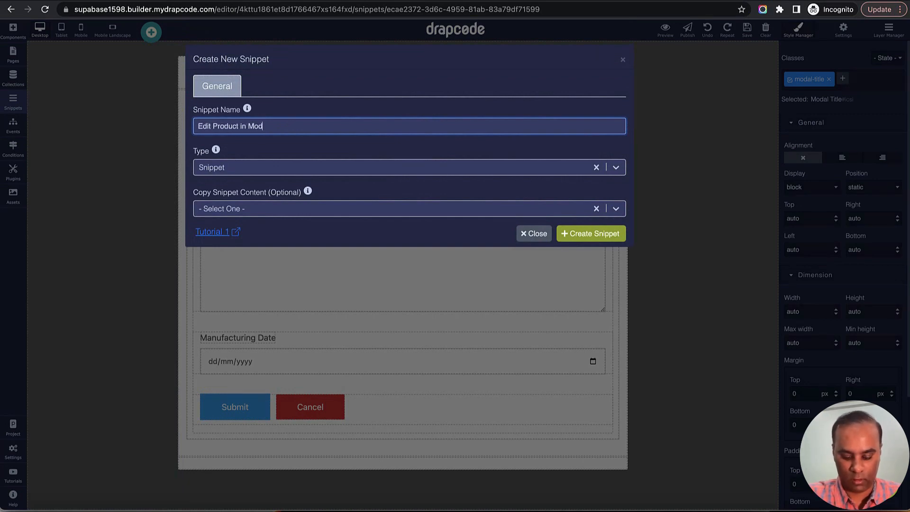
pyautogui.click(340, 166)
pyautogui.click(334, 198)
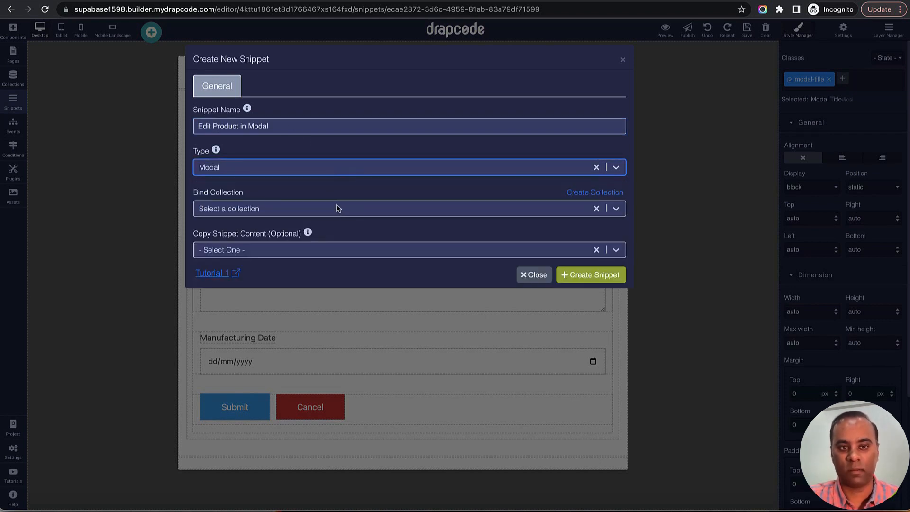
# Bind the new snippet to the Product collection with data from the external API Fetch Individual product Details, and create it
pyautogui.click(337, 210)
pyautogui.click(332, 254)
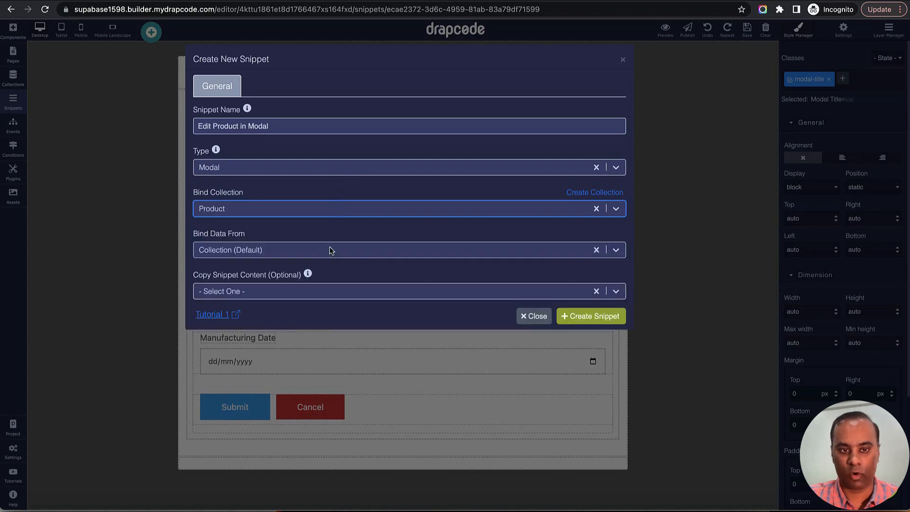
pyautogui.click(332, 250)
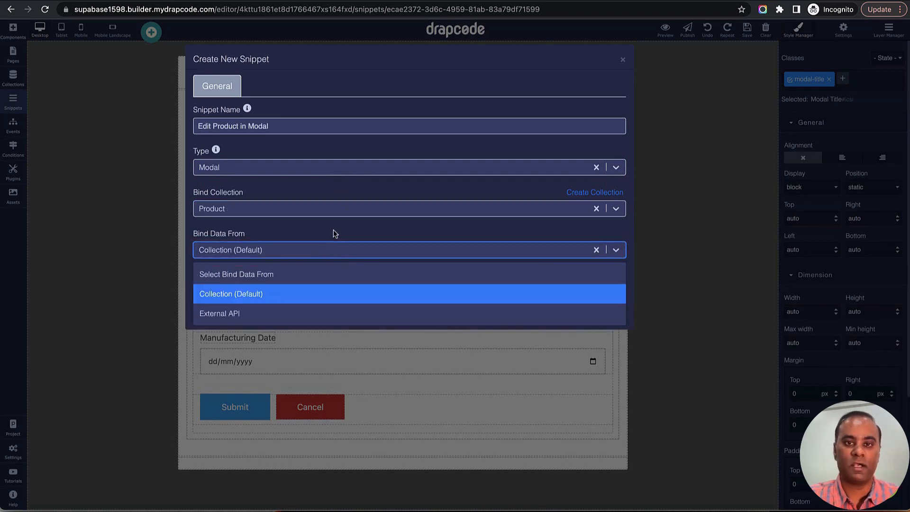
pyautogui.click(318, 309)
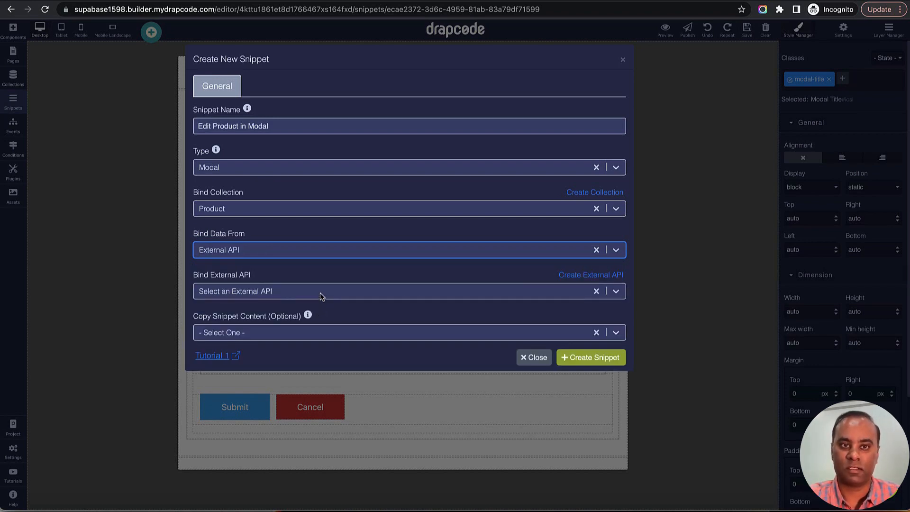
pyautogui.click(320, 291)
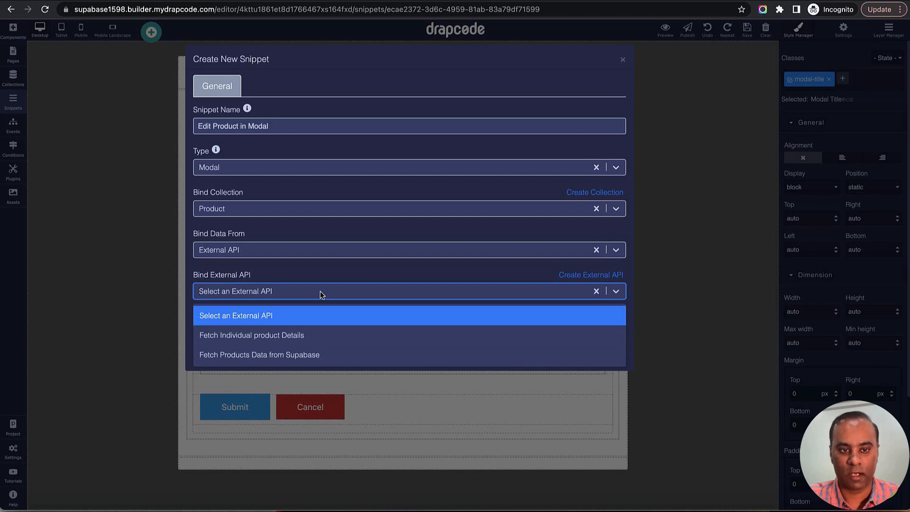
pyautogui.click(304, 338)
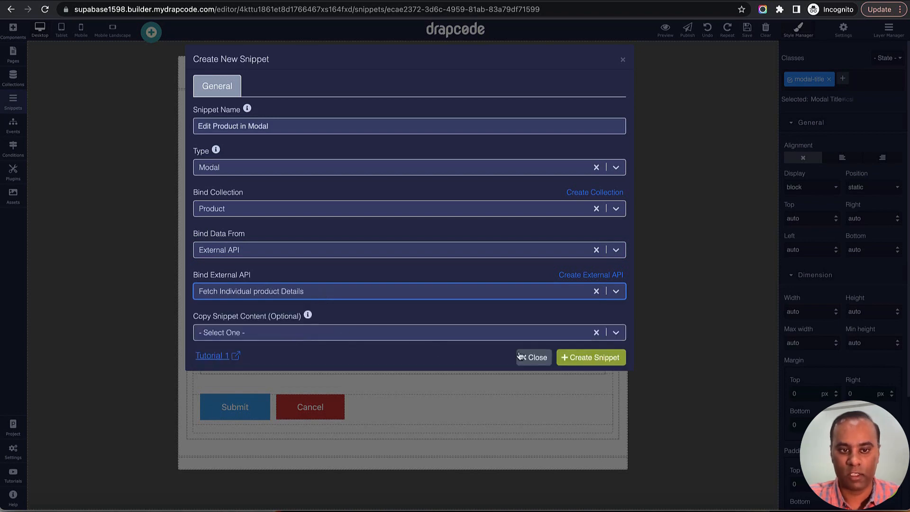
pyautogui.click(599, 358)
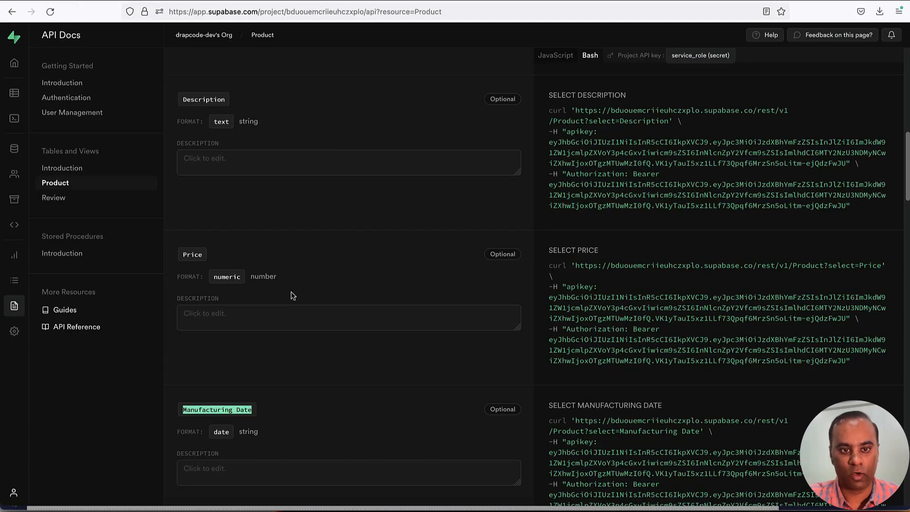
# Examine the Read rows section of the Supabase Product API docs, especially the pagination and filtering request URLs
pyautogui.scroll(-9, 291, 295)
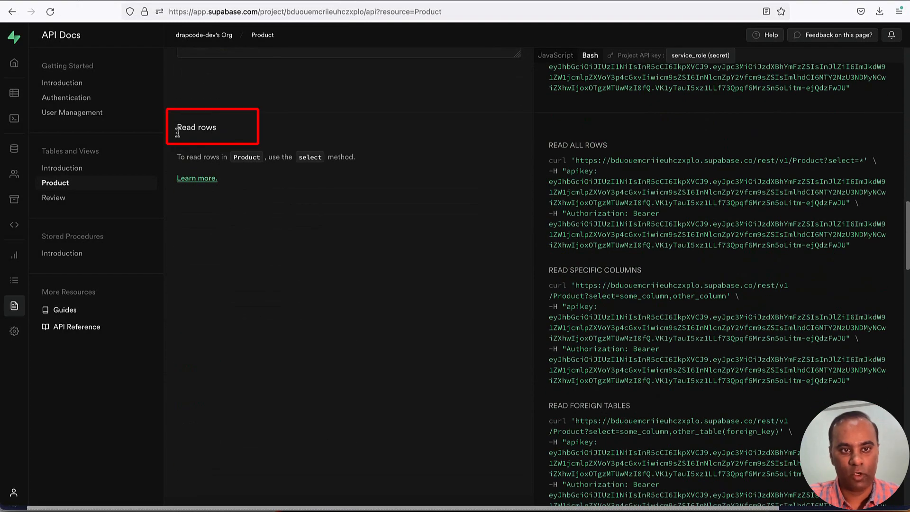
pyautogui.moveTo(178, 133); pyautogui.dragTo(234, 133)
pyautogui.scroll(-4, 622, 366)
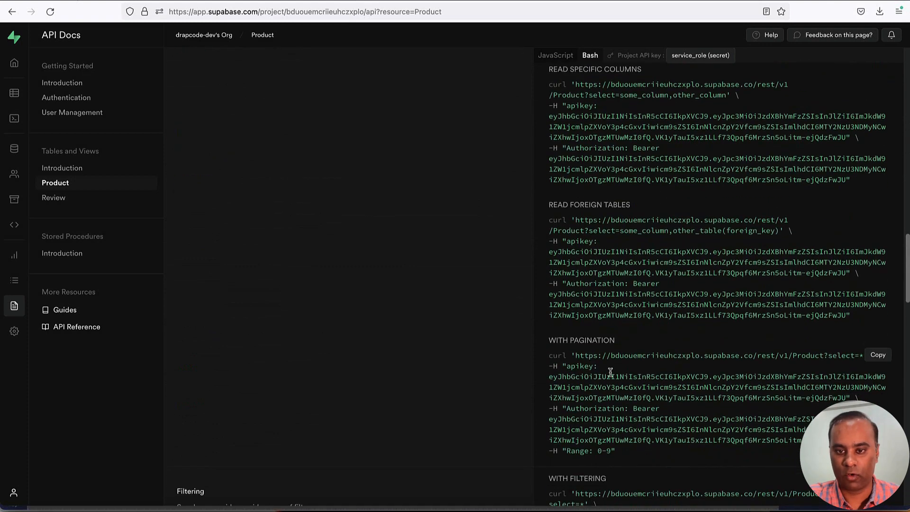
pyautogui.moveTo(576, 356); pyautogui.dragTo(851, 355)
pyautogui.scroll(-3, 778, 384)
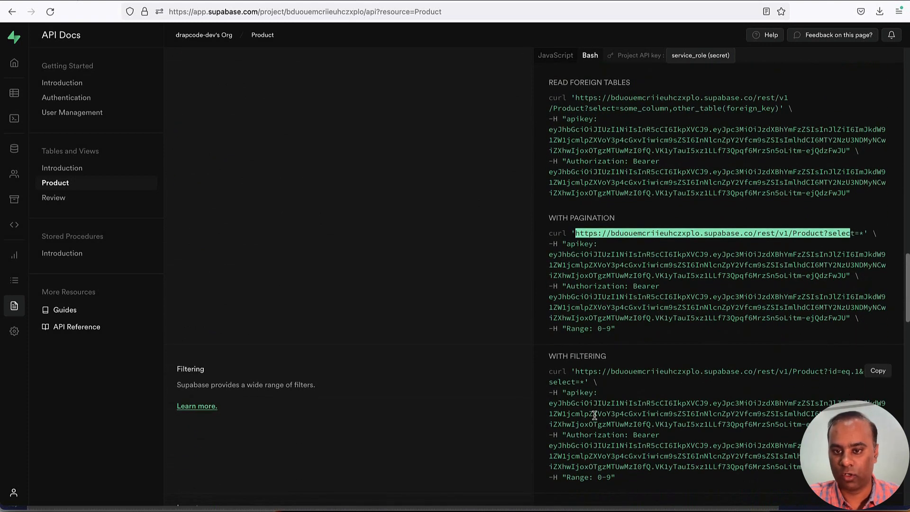
pyautogui.scroll(-1, 595, 416)
pyautogui.moveTo(575, 310); pyautogui.dragTo(861, 309)
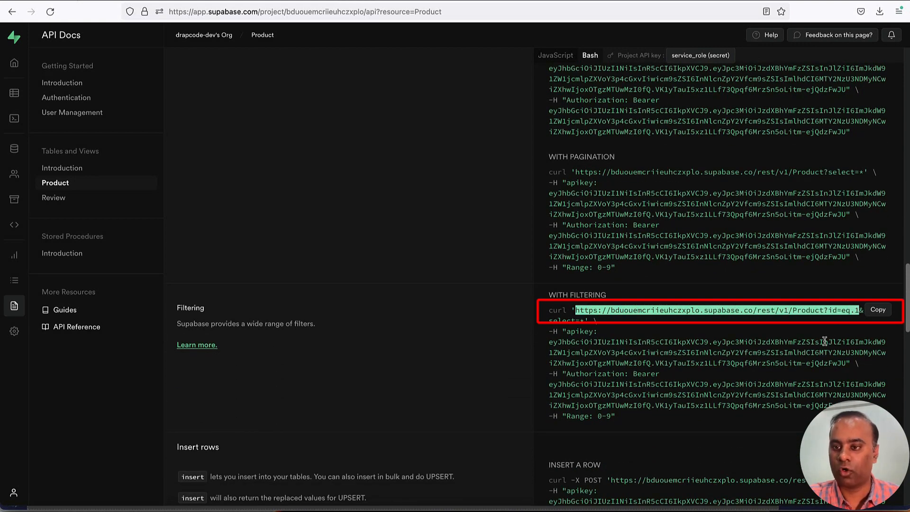
pyautogui.click(857, 315)
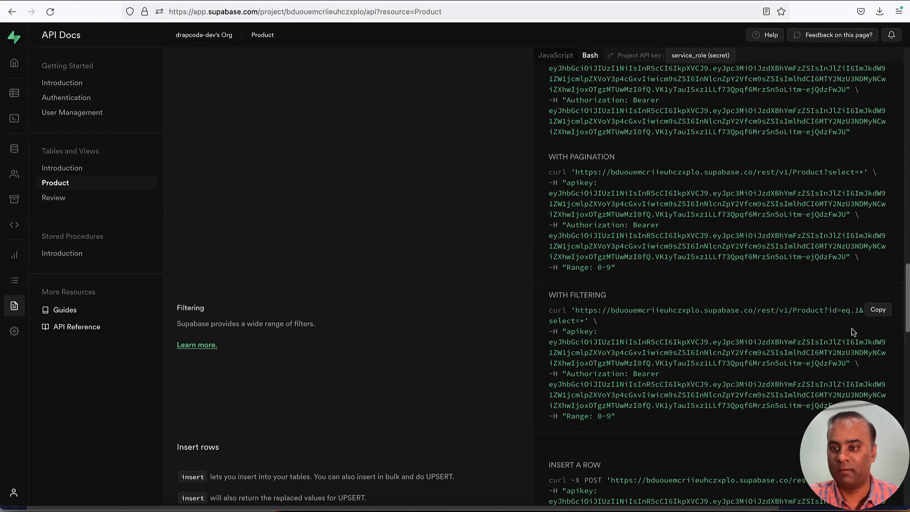
# Switch to DrapCode and open the external API Fetch Individual product Details from the project's REST API list
pyautogui.click(482, 504)
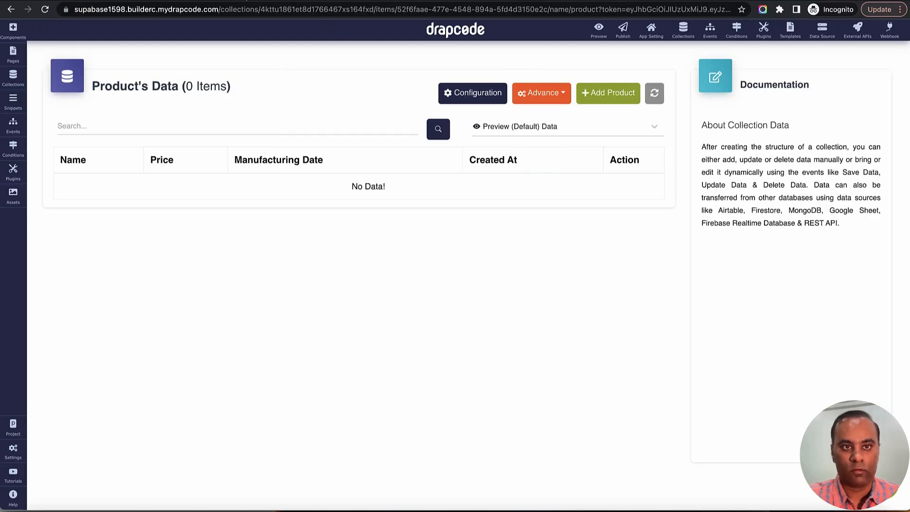
pyautogui.click(13, 451)
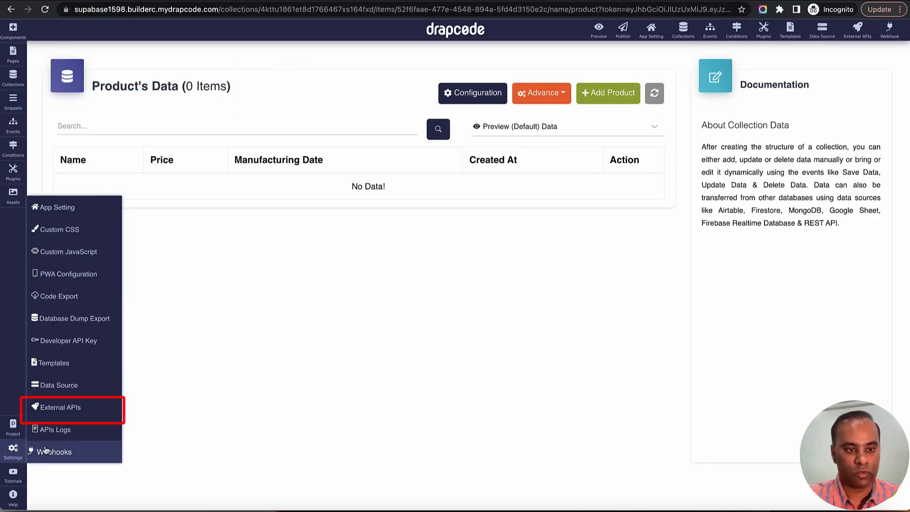
pyautogui.click(69, 413)
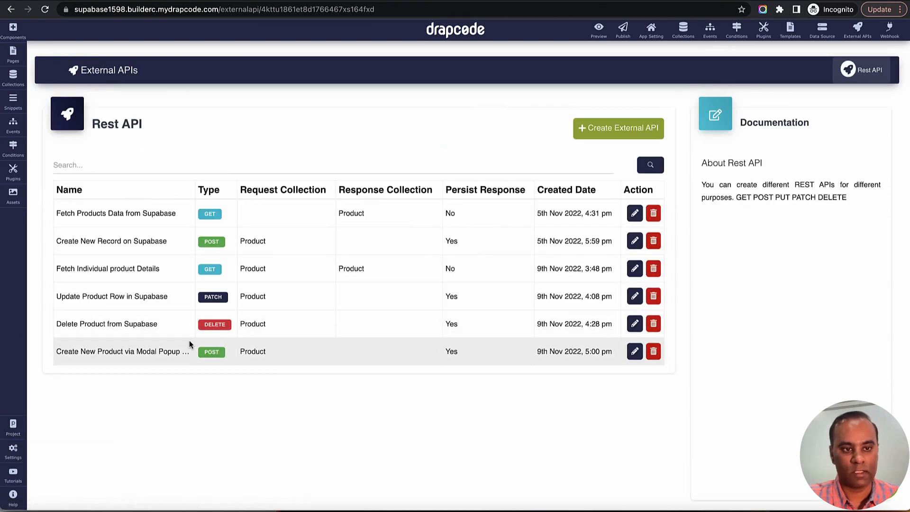
pyautogui.moveTo(56, 268); pyautogui.dragTo(266, 269)
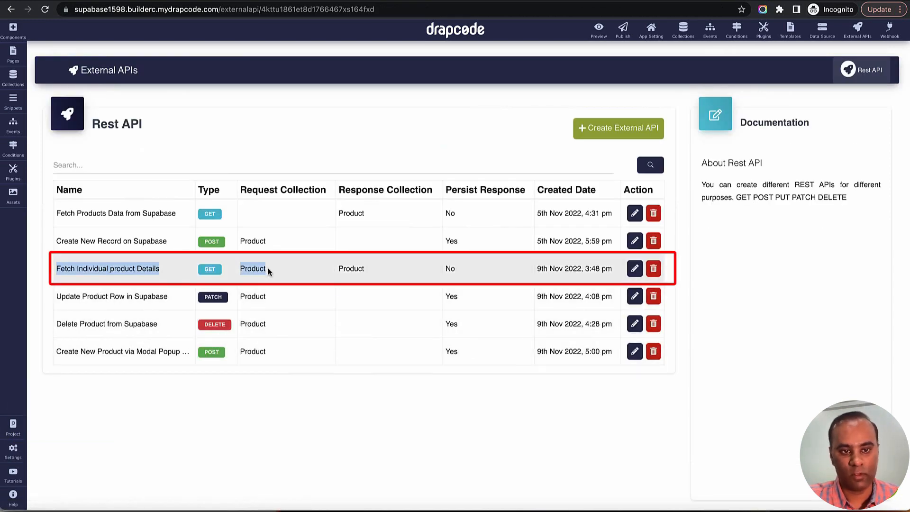
pyautogui.click(635, 269)
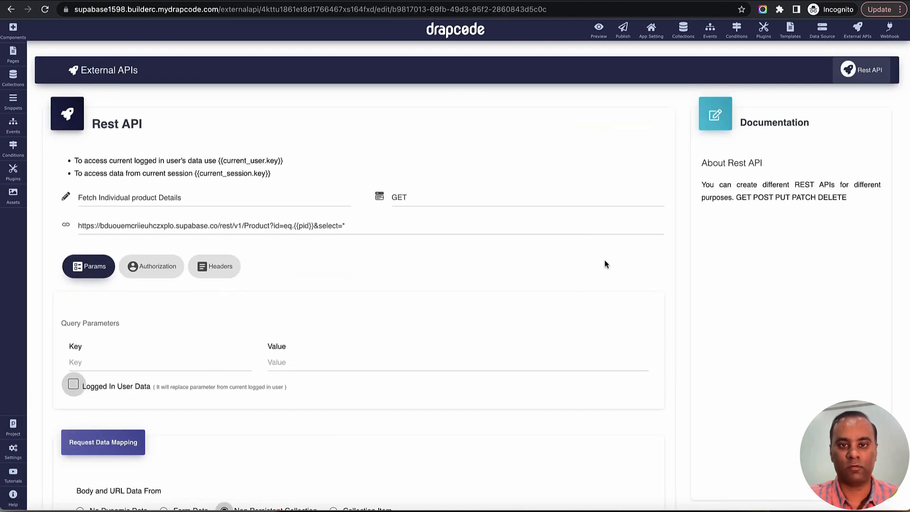
# Examine the external API's name, its request URL with the pid placeholder, and its overall request settings
pyautogui.scroll(-2, 553, 268)
pyautogui.scroll(-1, 554, 268)
pyautogui.click(302, 127)
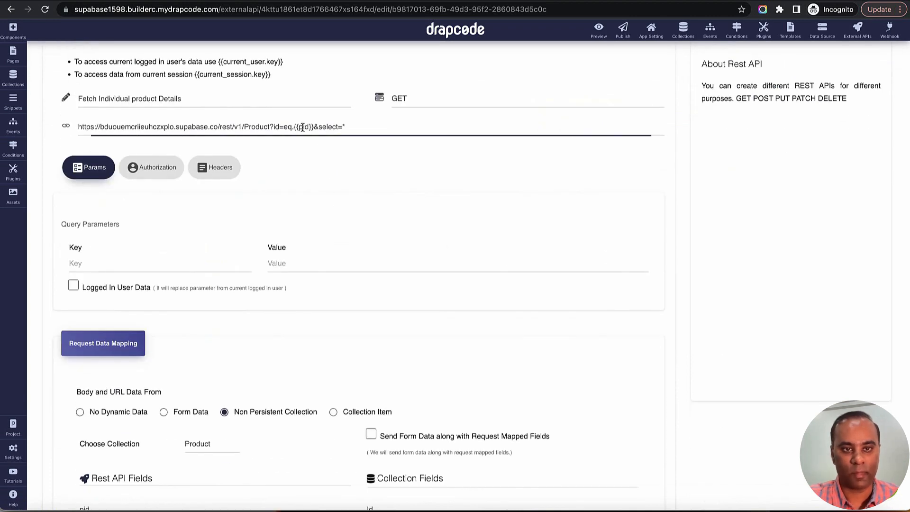
pyautogui.scroll(-5, 436, 246)
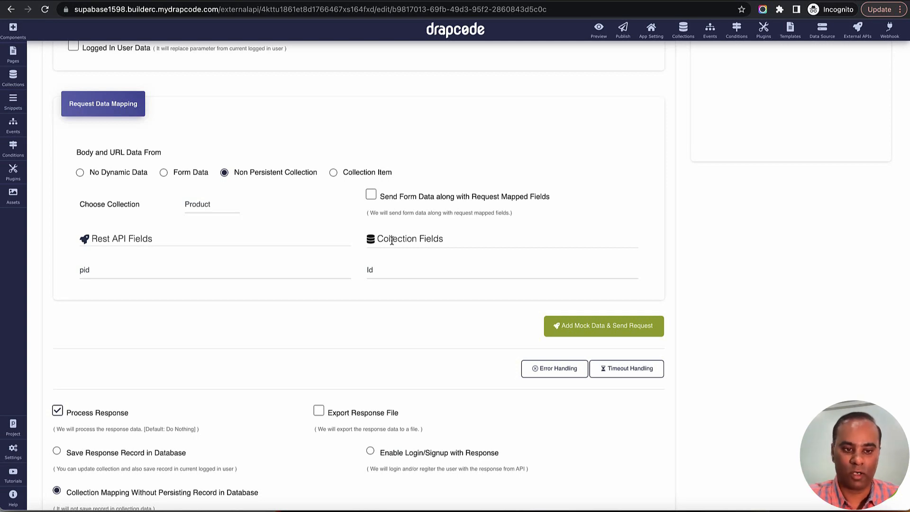
pyautogui.scroll(-5, 417, 223)
pyautogui.scroll(12, 416, 225)
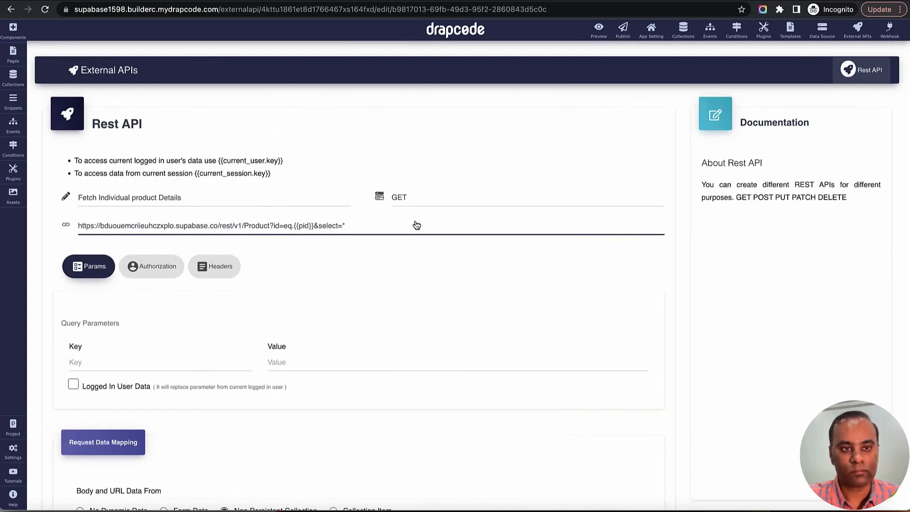
pyautogui.scroll(-1, 444, 230)
pyautogui.click(185, 152)
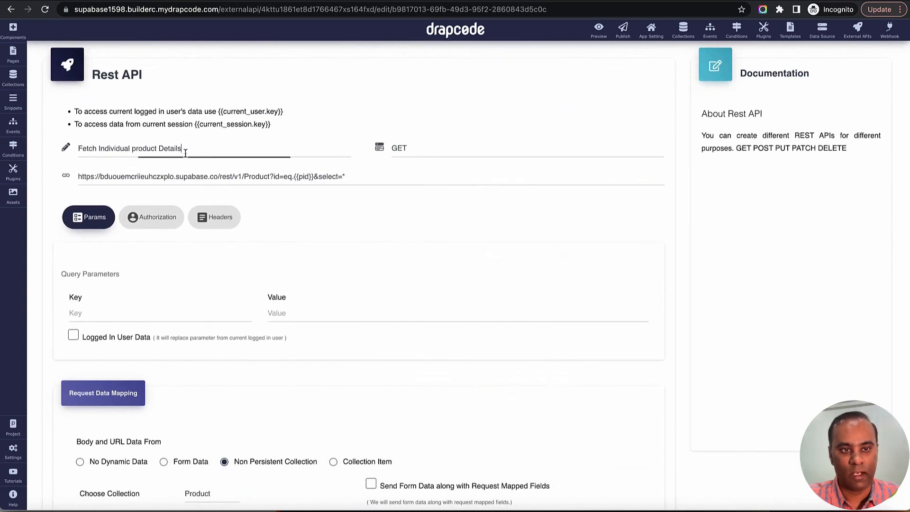
pyautogui.tripleClick(186, 153)
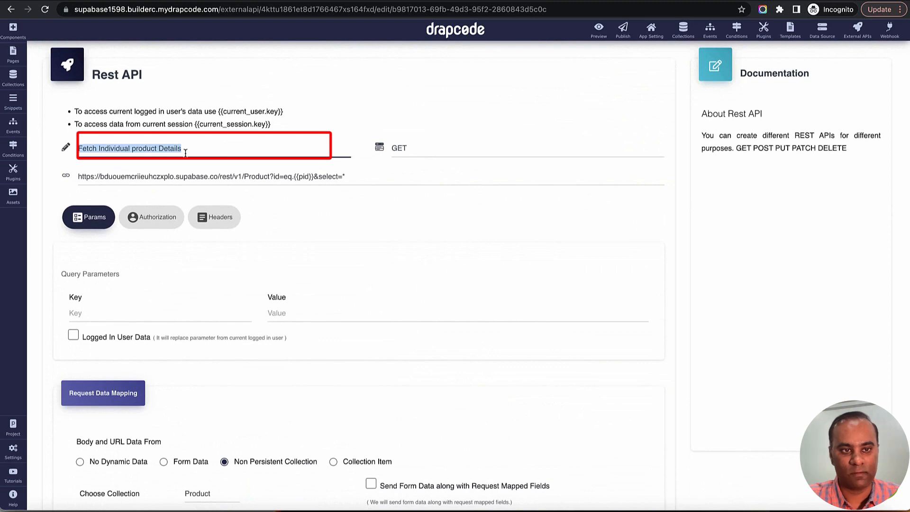
pyautogui.tripleClick(346, 178)
pyautogui.scroll(-1, 370, 218)
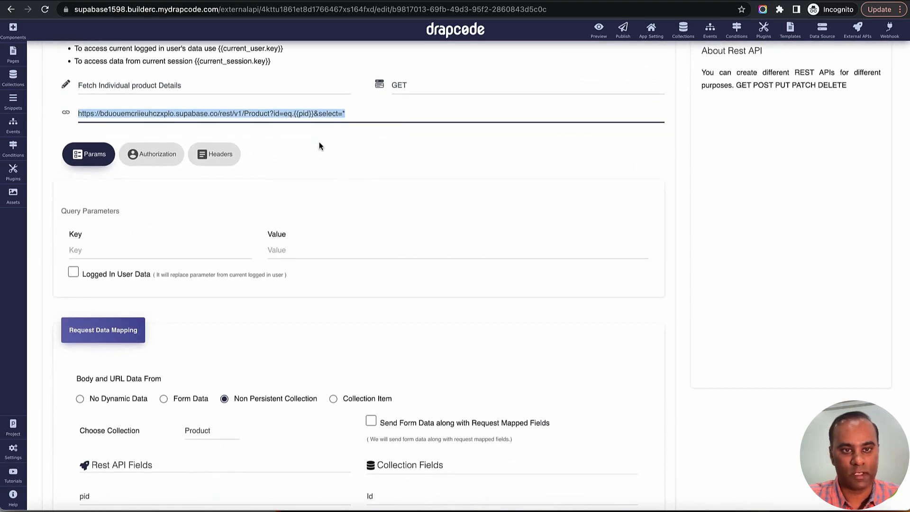
pyautogui.click(366, 219)
# Review the pid field in the request data mapping and the collection fields in the response data mapping
pyautogui.scroll(-6, 365, 220)
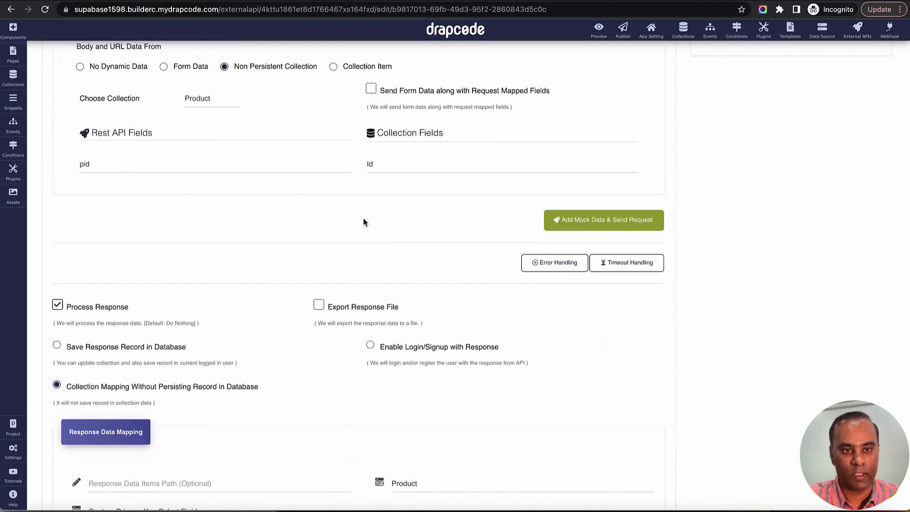
pyautogui.scroll(1, 363, 222)
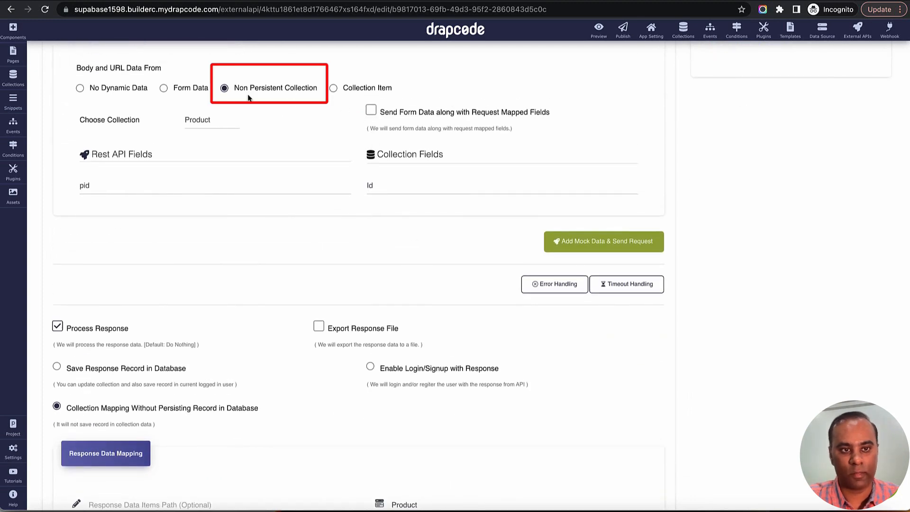
pyautogui.tripleClick(179, 176)
pyautogui.scroll(-1, 589, 229)
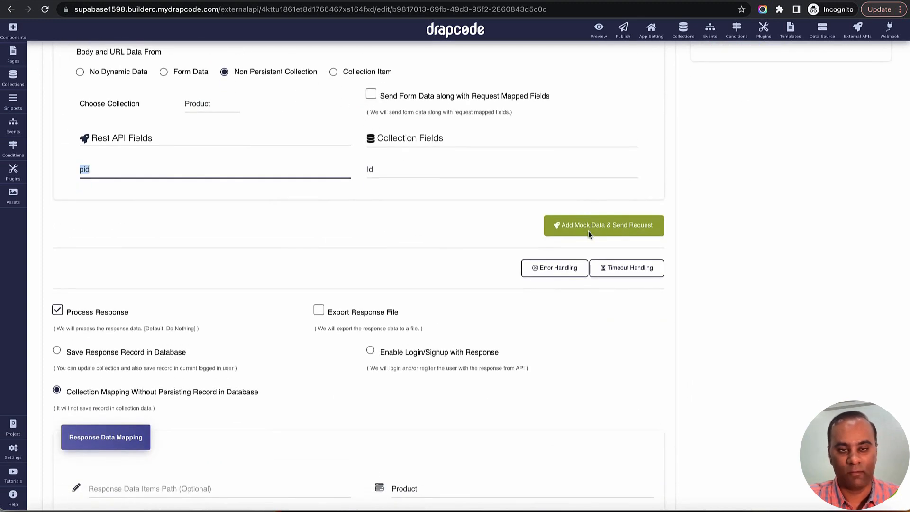
pyautogui.scroll(-5, 531, 237)
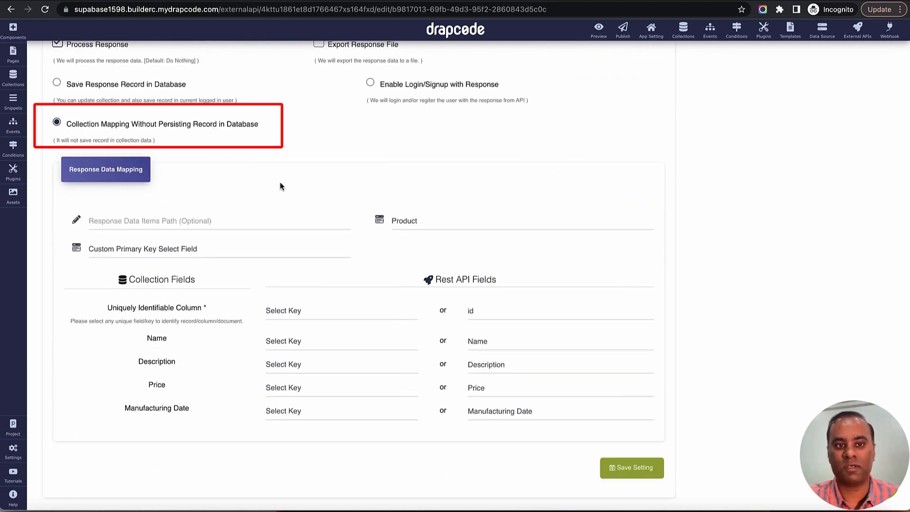
pyautogui.scroll(-1, 276, 186)
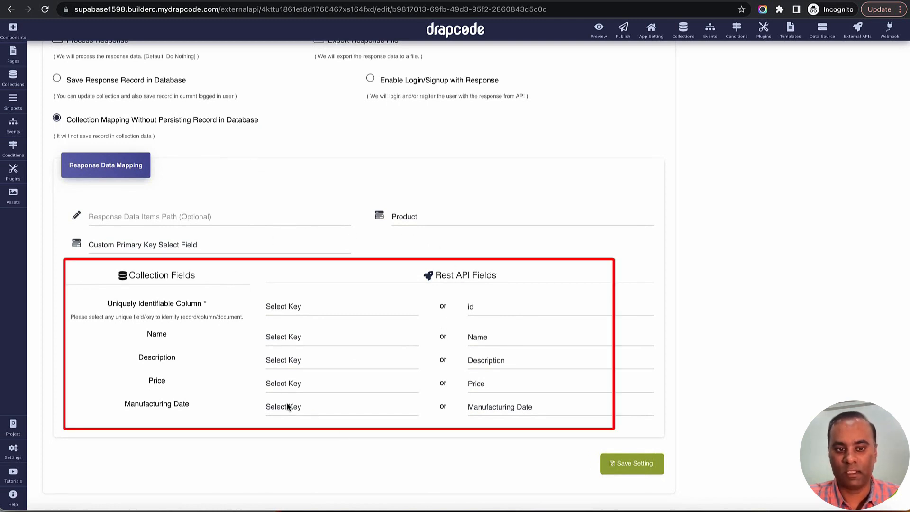
pyautogui.moveTo(110, 304); pyautogui.dragTo(272, 422)
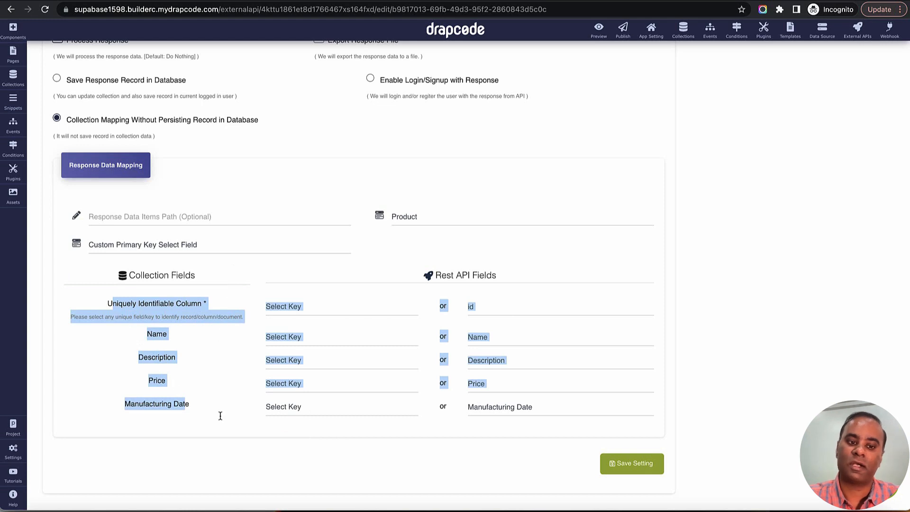
pyautogui.doubleClick(177, 403)
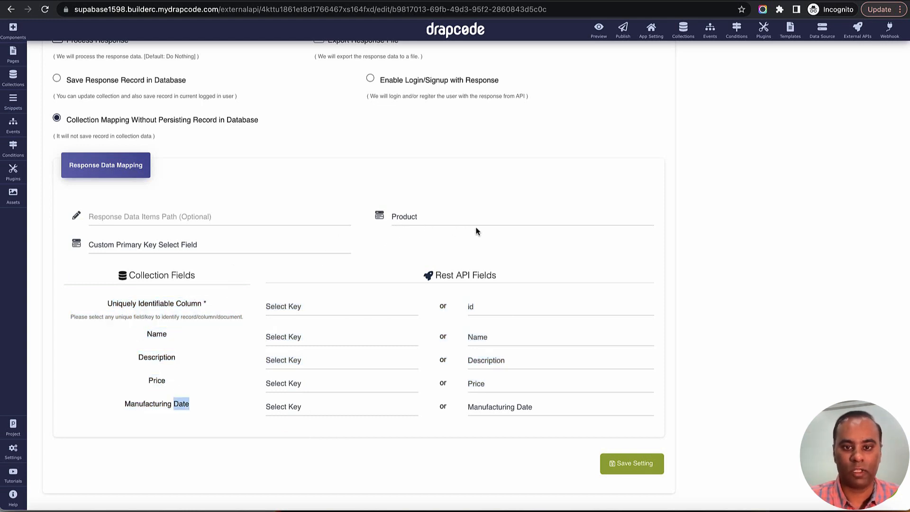
pyautogui.scroll(15, 476, 232)
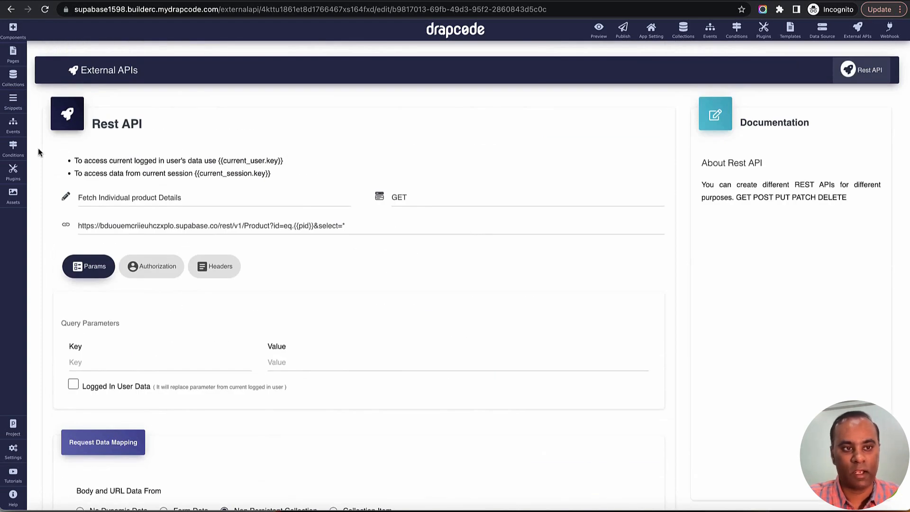
# Create a new external API in the project named "Update Product Details via Modal Popup"
pyautogui.moveTo(13, 450)
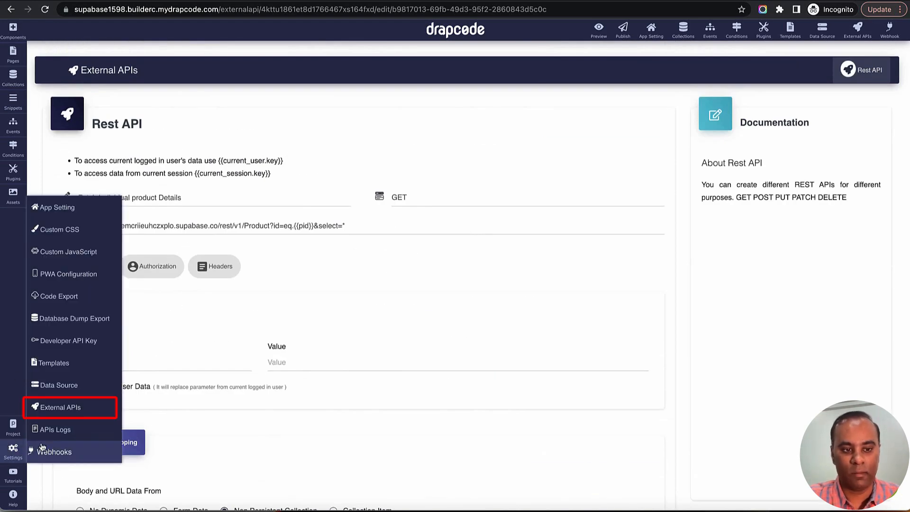
pyautogui.click(60, 408)
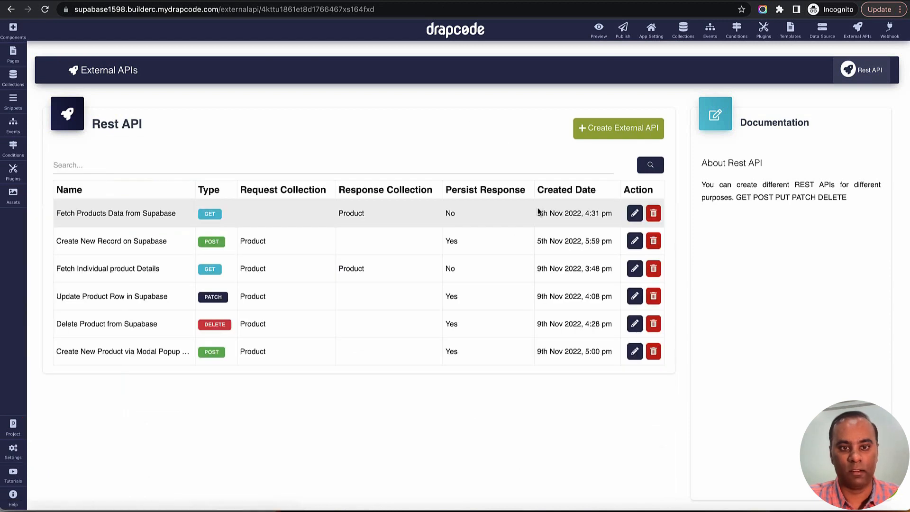
pyautogui.click(625, 133)
pyautogui.click(326, 202)
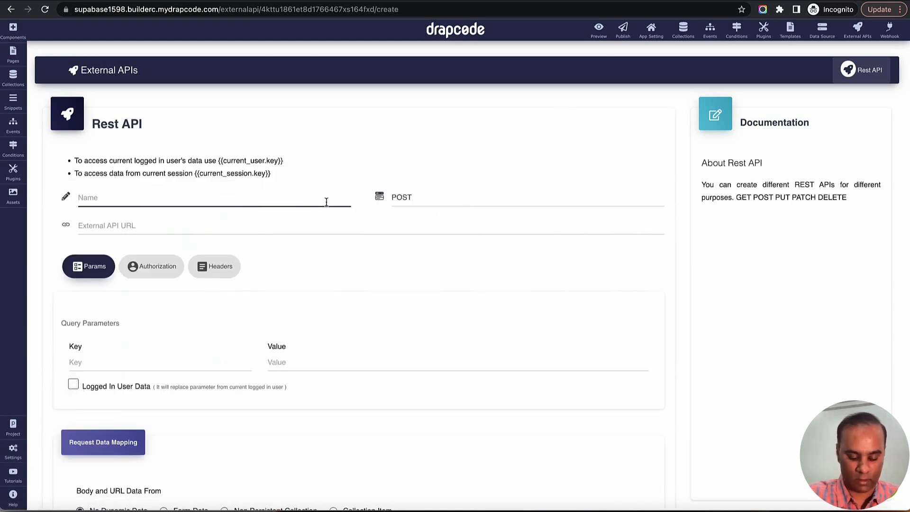
pyautogui.write('U')
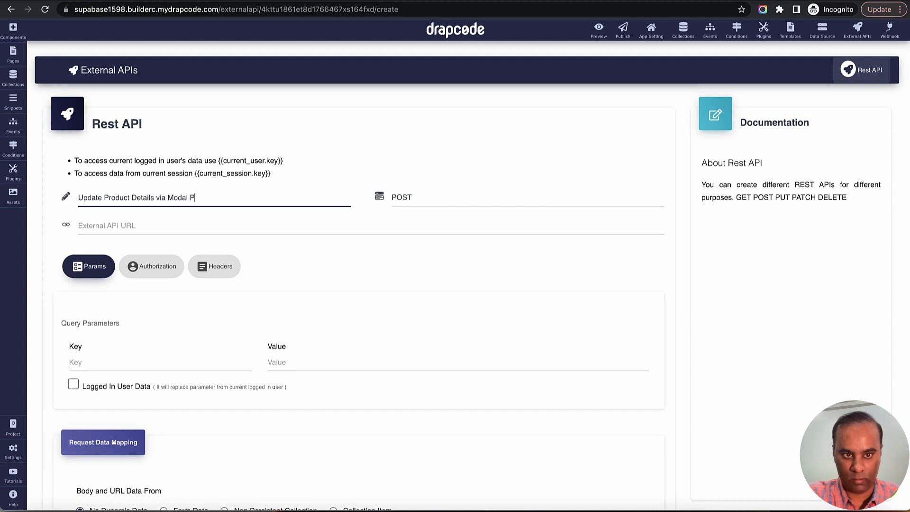
pyautogui.press('Tab')
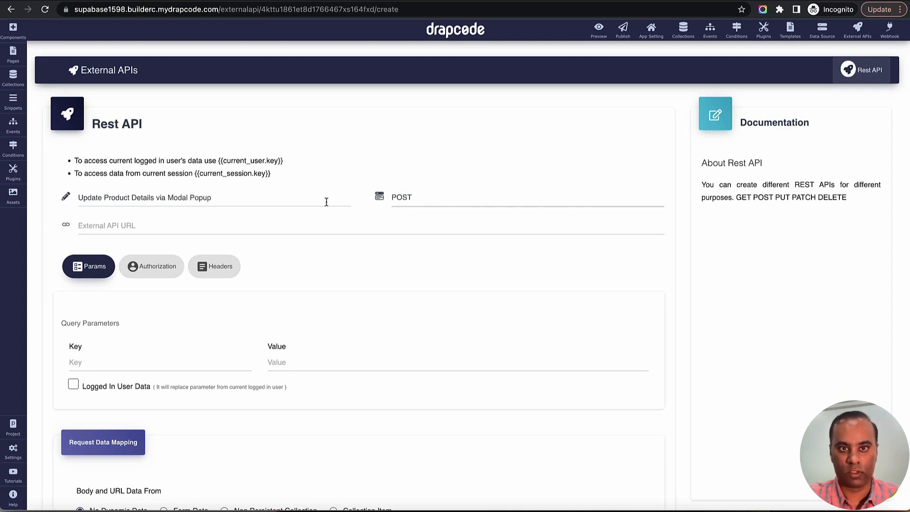
# Copy the request URL from the Update rows example in the Supabase Product docs into the new API's URL in DrapCode
pyautogui.press('super+Tab')
pyautogui.scroll(-5, 376, 248)
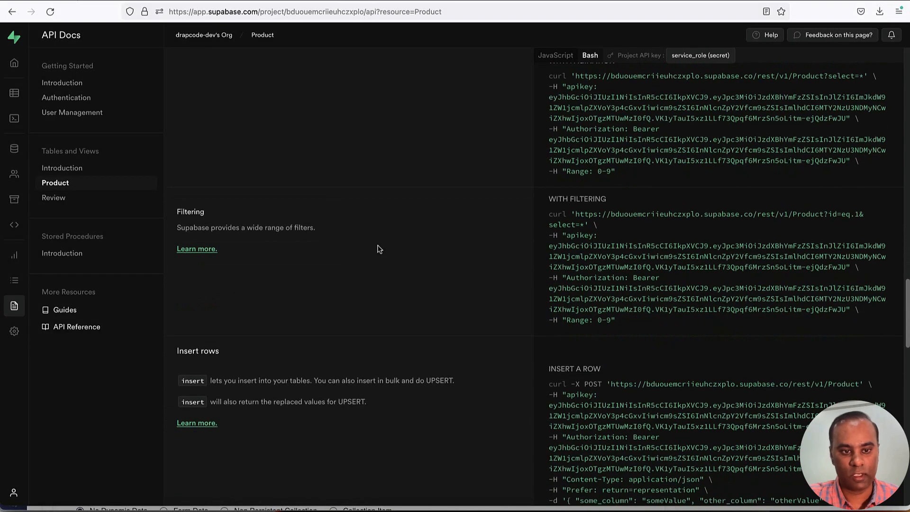
pyautogui.scroll(-10, 377, 248)
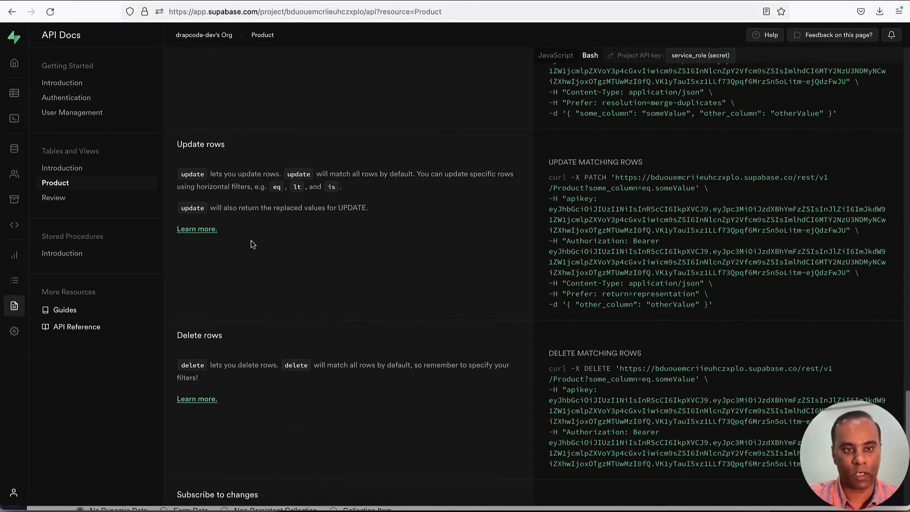
pyautogui.moveTo(177, 144); pyautogui.dragTo(446, 198)
pyautogui.scroll(-1, 480, 229)
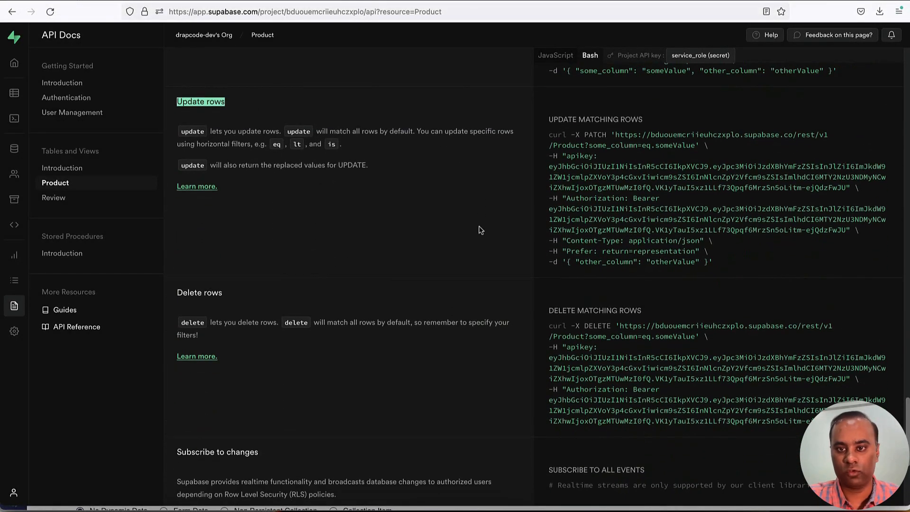
pyautogui.moveTo(616, 134); pyautogui.dragTo(696, 144)
pyautogui.hotkey('alt', 'Tab')
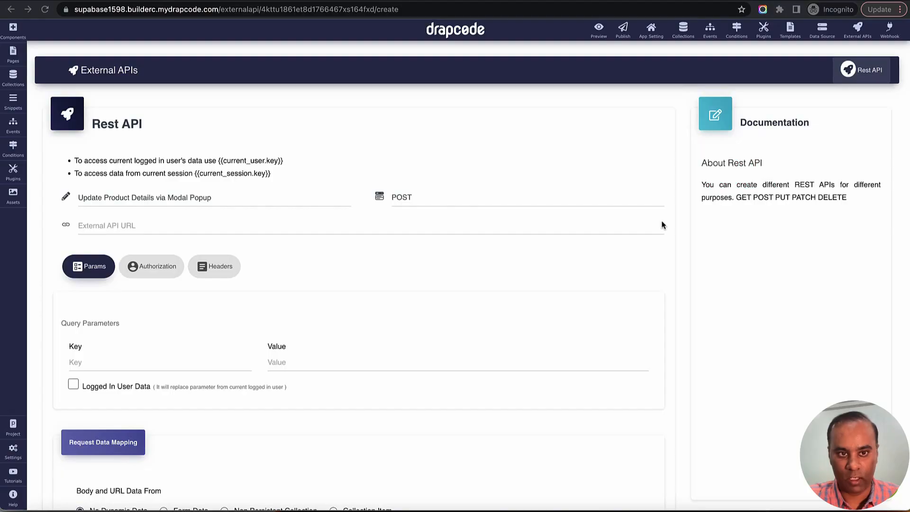
pyautogui.click(244, 226)
pyautogui.write('https://bduouemcriieuhczxplo.supabase.co/rest/v1/Product?some_column=eq.someValue')
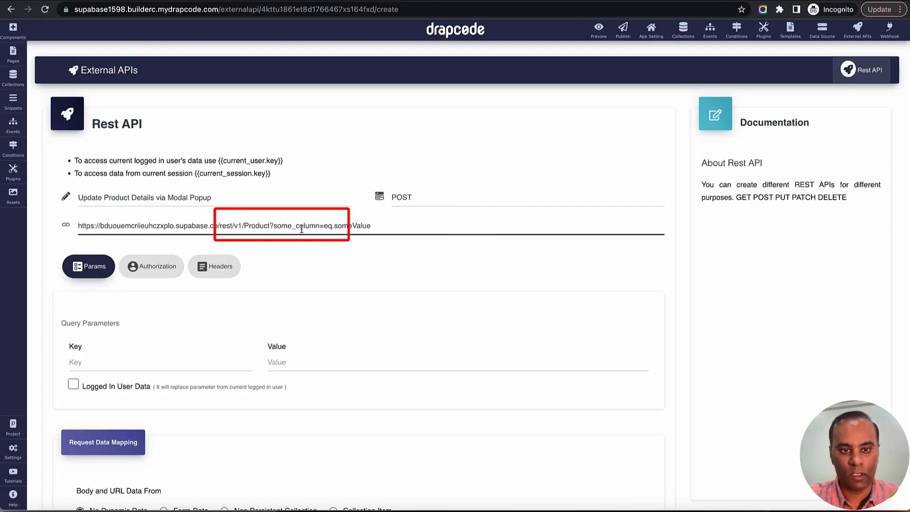
# Change the URL's query filter to id=eq.{{id}}, replacing the some_column and someValue placeholders
pyautogui.doubleClick(301, 226)
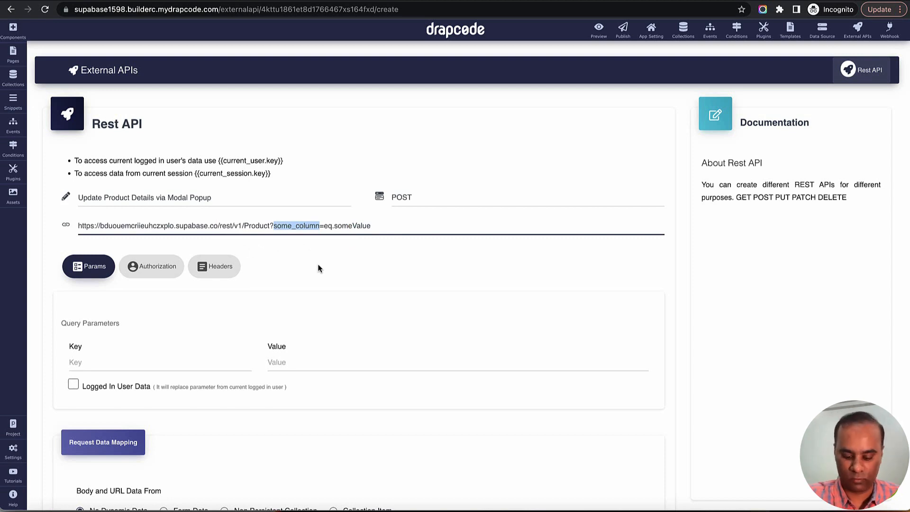
pyautogui.write('id')
pyautogui.press('Right')
pyautogui.press('Right')
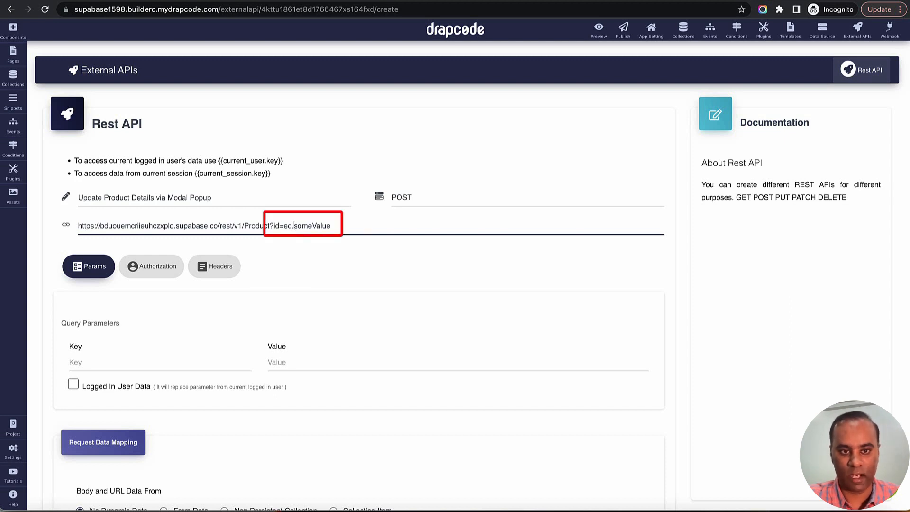
pyautogui.press('shift+super+Right')
pyautogui.write('{{id')
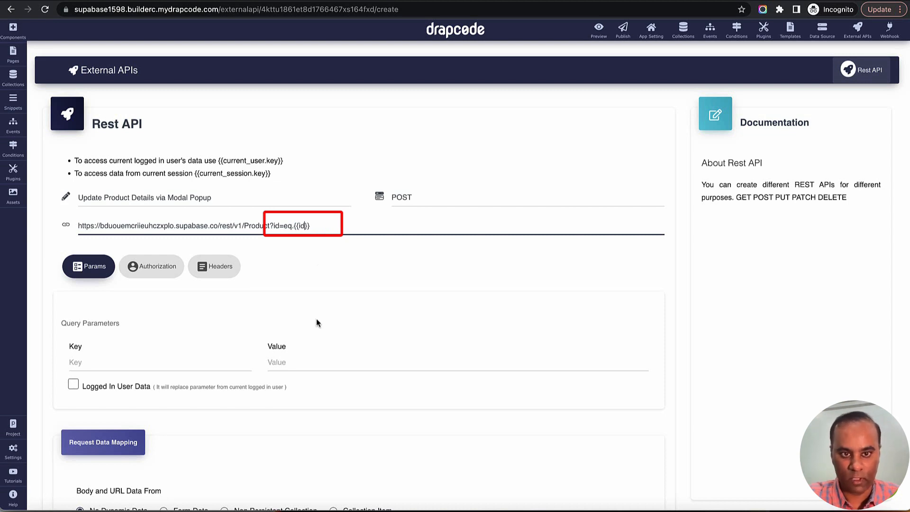
# Set the request data source to Non Persistent Collection Product and map the REST API field id to the collection's Id
pyautogui.scroll(-3, 316, 327)
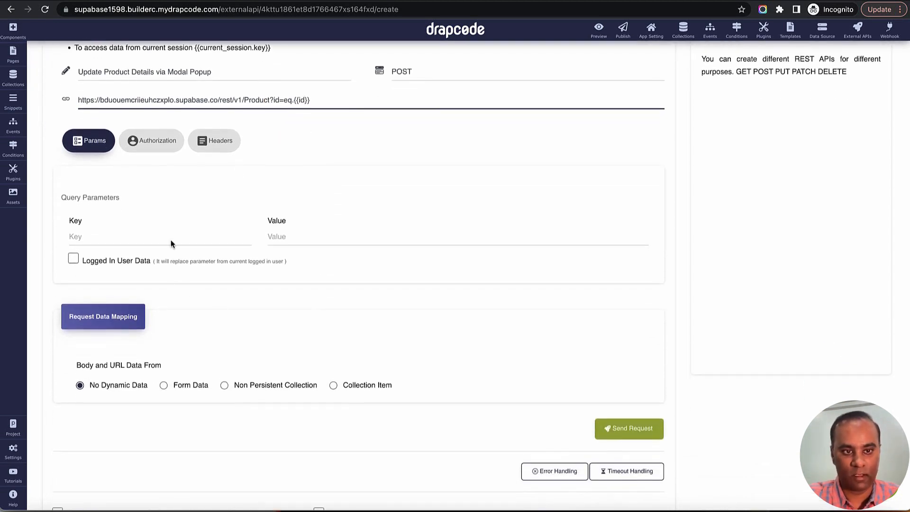
pyautogui.click(225, 386)
pyautogui.click(213, 417)
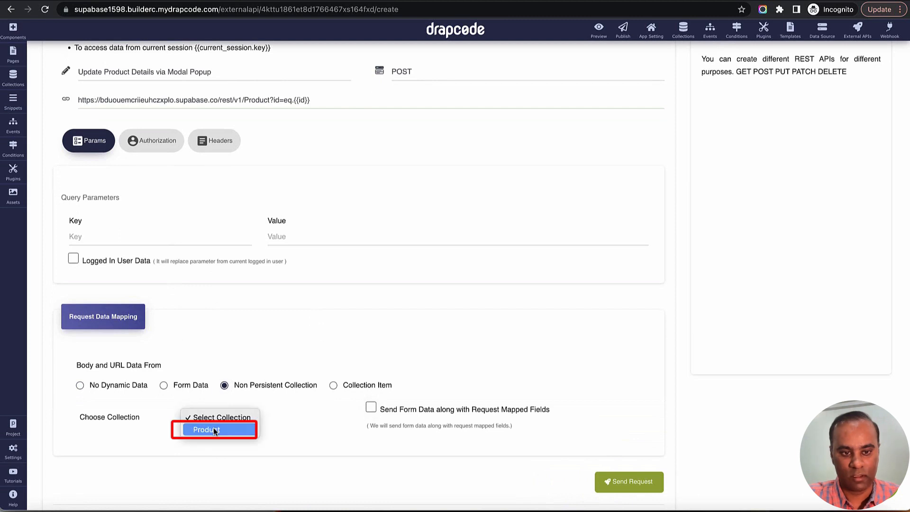
pyautogui.click(213, 428)
pyautogui.scroll(-2, 216, 423)
pyautogui.click(211, 388)
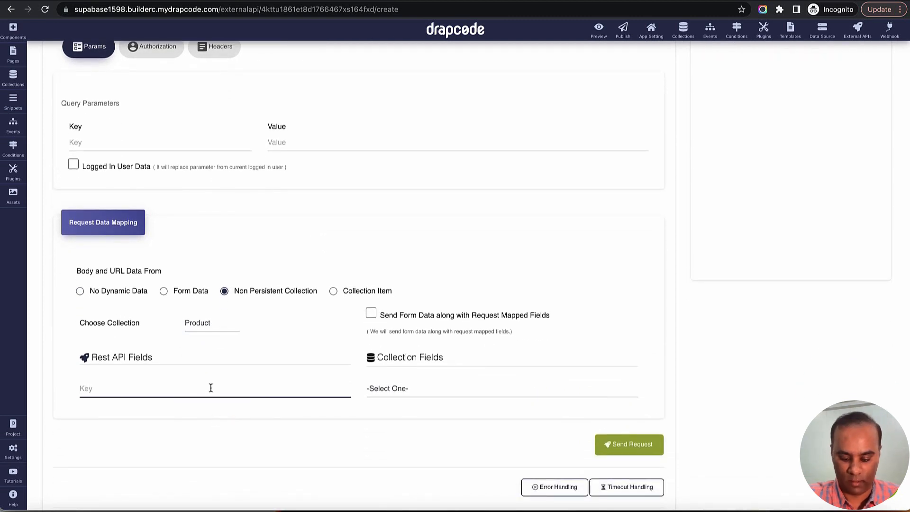
pyautogui.write('id')
pyautogui.click(379, 388)
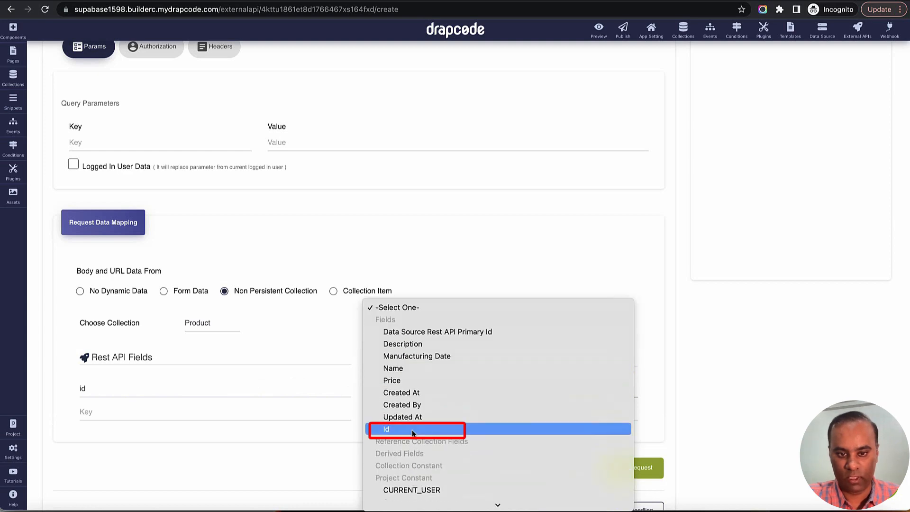
pyautogui.click(413, 434)
# Check the HTTP method in the Supabase Update rows example and set the external API's method to PATCH
pyautogui.scroll(5, 406, 427)
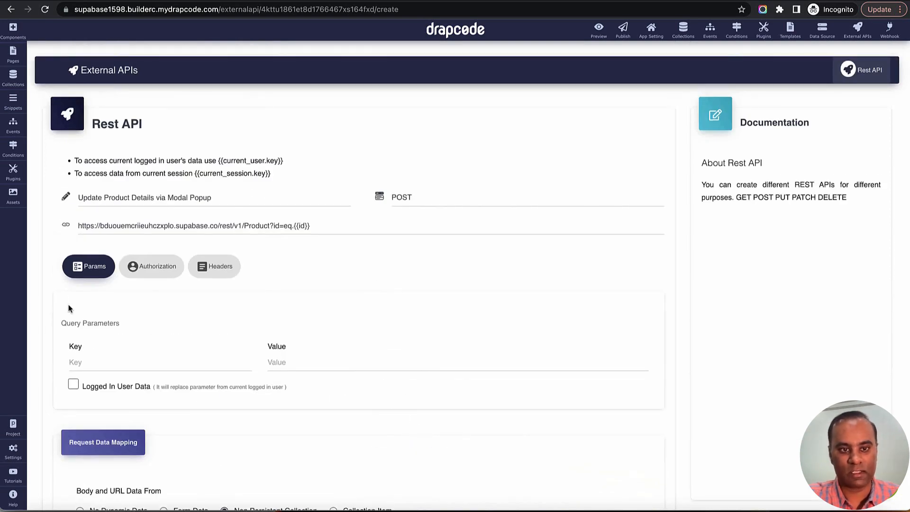
pyautogui.click(301, 228)
pyautogui.hotkey('ctrl', 'a')
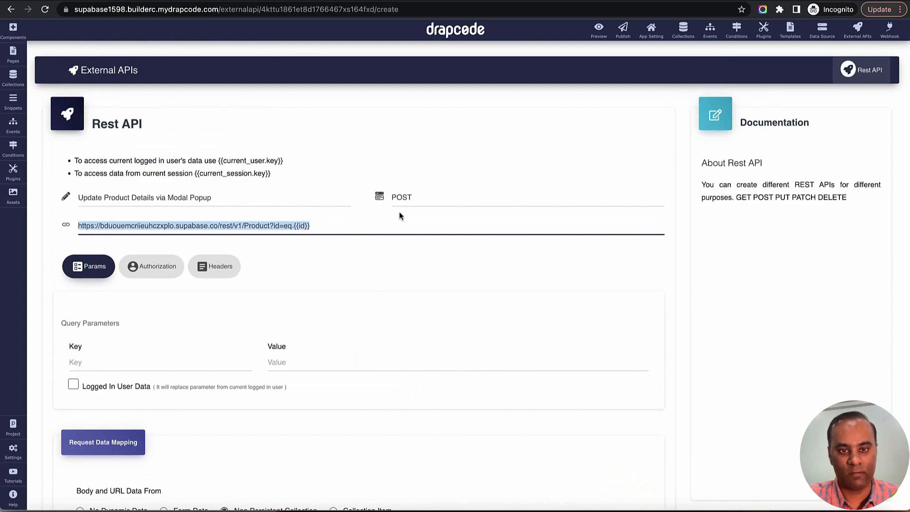
pyautogui.hotkey('alt', 'Tab')
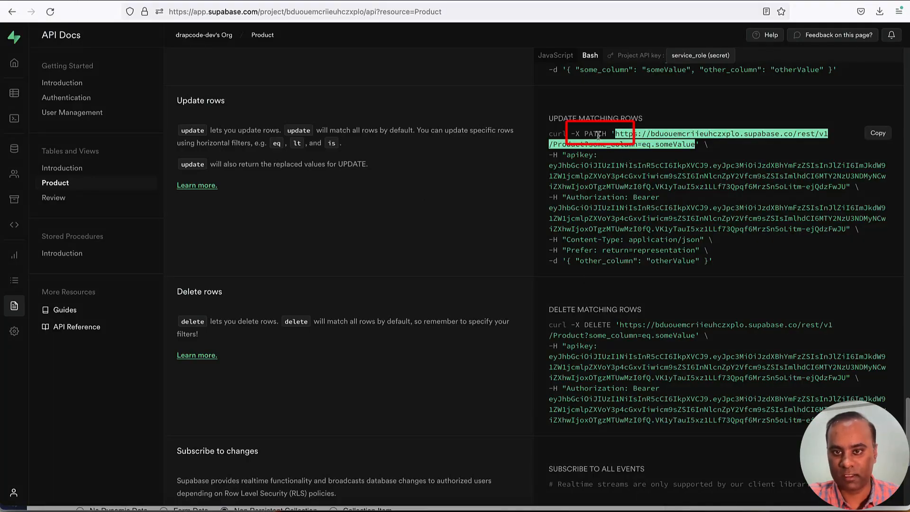
pyautogui.doubleClick(596, 134)
pyautogui.hotkey('alt', 'Tab')
pyautogui.click(410, 197)
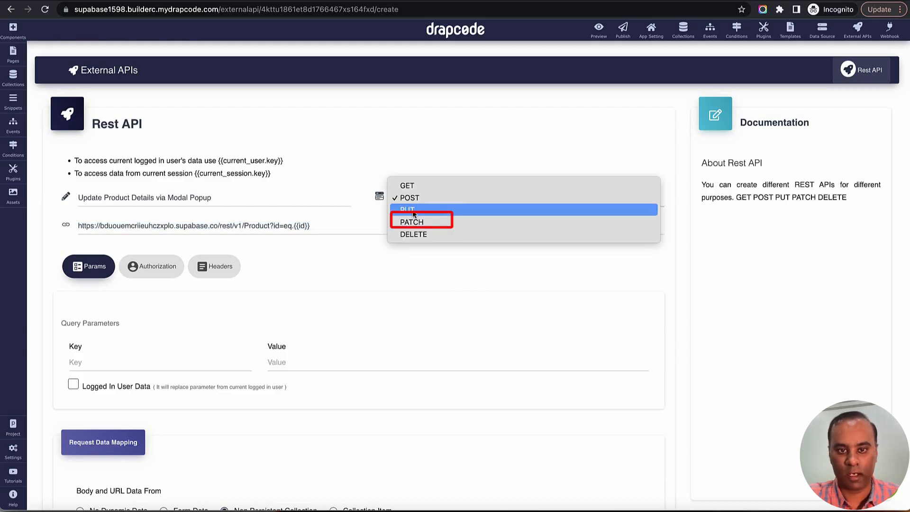
pyautogui.click(412, 222)
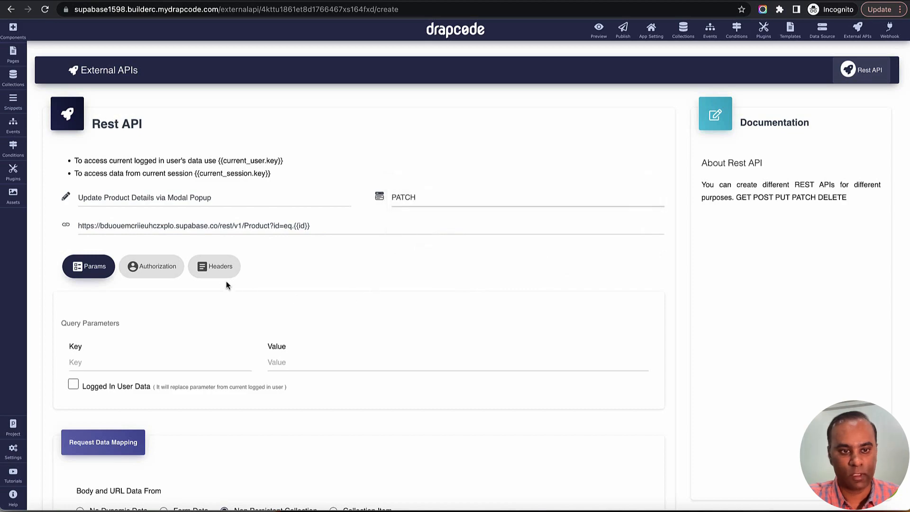
# Add an apikey request header, copying its name and the API key value from the Supabase Update rows example
pyautogui.click(218, 269)
pyautogui.hotkey('alt', 'Tab')
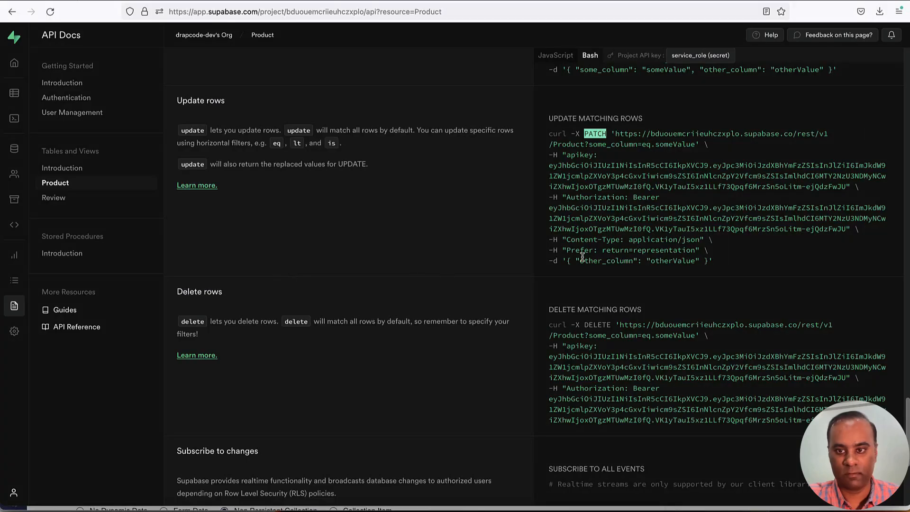
pyautogui.doubleClick(580, 155)
pyautogui.hotkey('ctrl', 'c')
pyautogui.hotkey('alt', 'Tab')
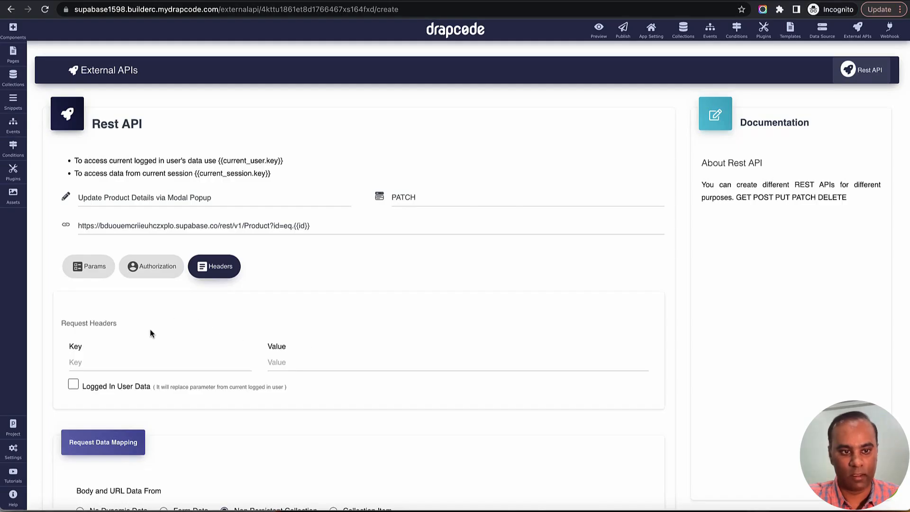
pyautogui.click(138, 362)
pyautogui.hotkey('ctrl', 'v')
pyautogui.click(331, 365)
pyautogui.hotkey('alt', 'Tab')
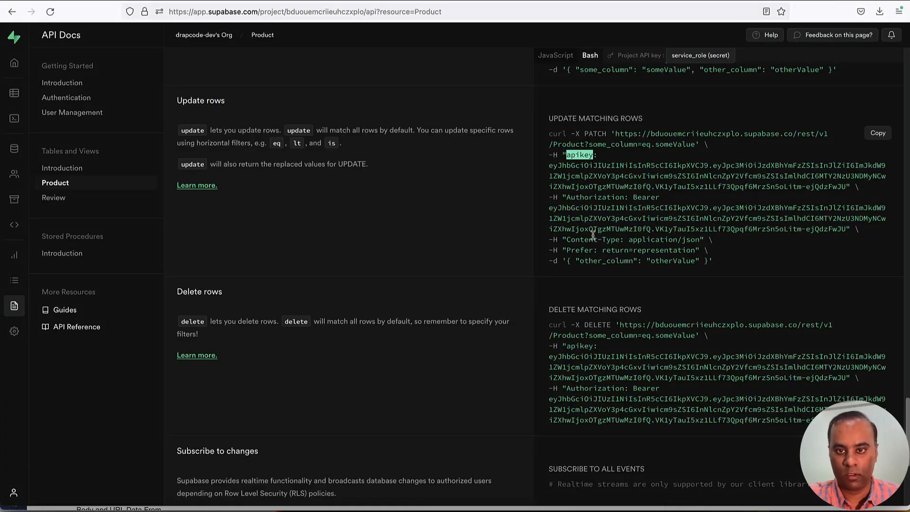
pyautogui.moveTo(550, 166)
pyautogui.mouseDown()
pyautogui.moveTo(712, 176)
pyautogui.moveTo(645, 189)
pyautogui.moveTo(847, 188)
pyautogui.mouseUp()
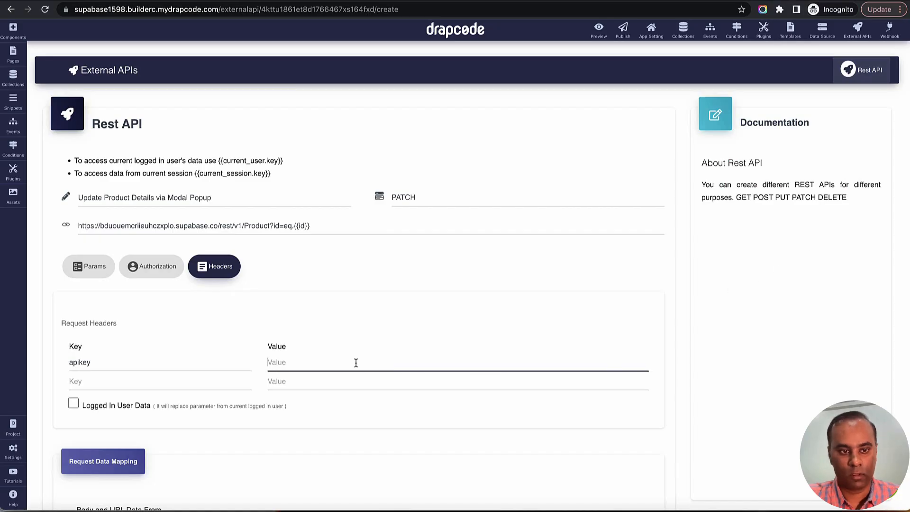
pyautogui.hotkey('ctrl', 'v')
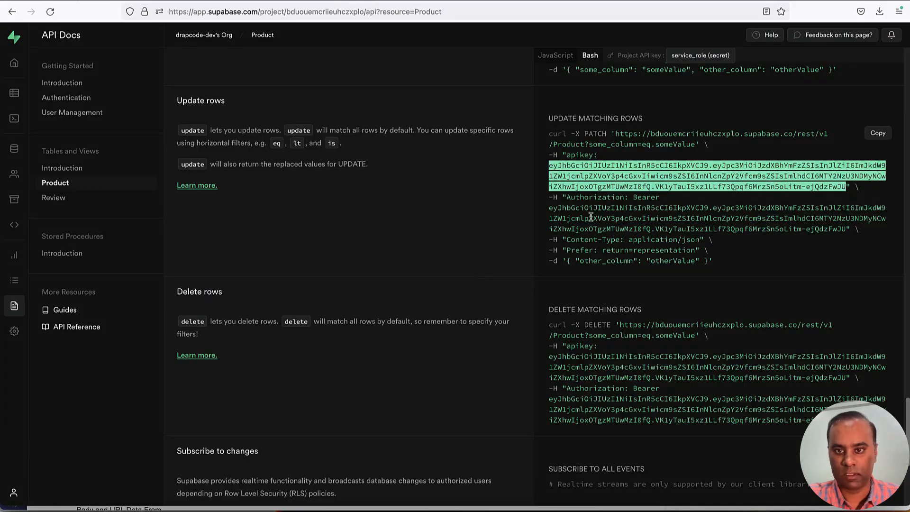
# Add an Authorization request header with the Bearer token copied from the Supabase Update rows example
pyautogui.doubleClick(587, 198)
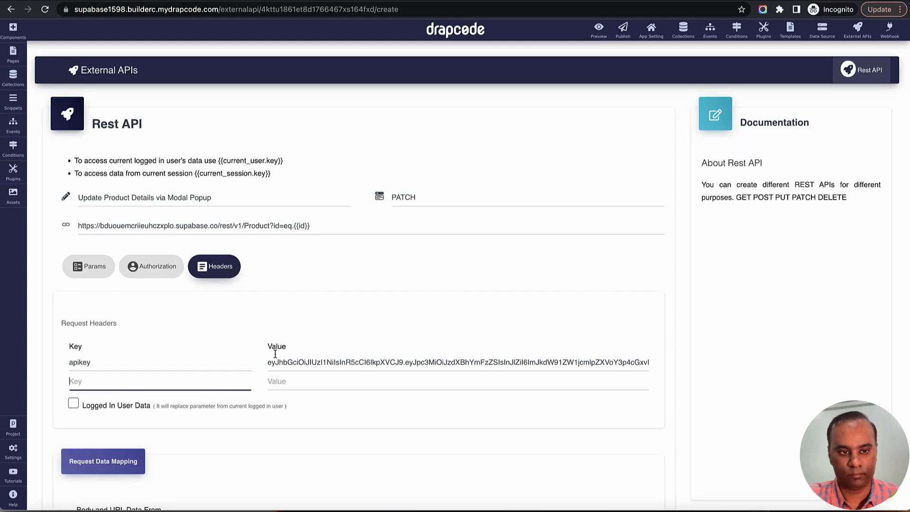
pyautogui.write('Authorization')
pyautogui.click(326, 385)
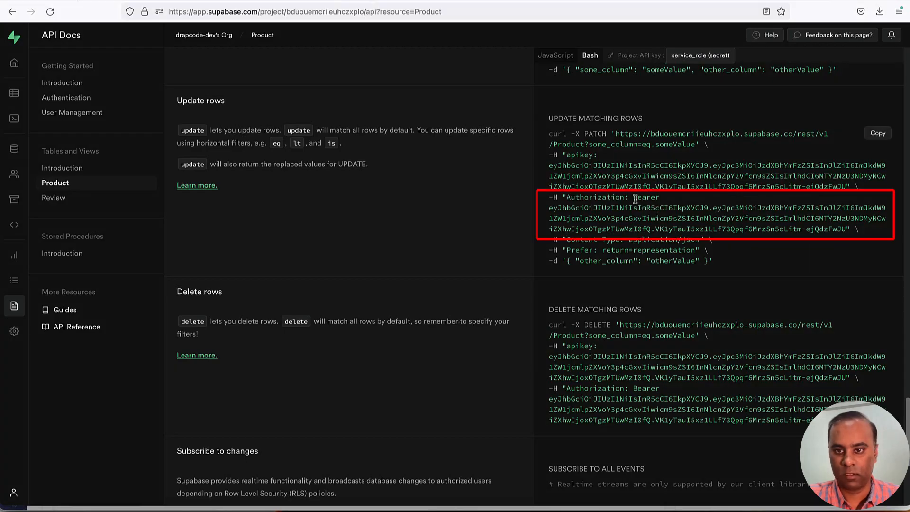
pyautogui.moveTo(636, 200); pyautogui.dragTo(847, 230)
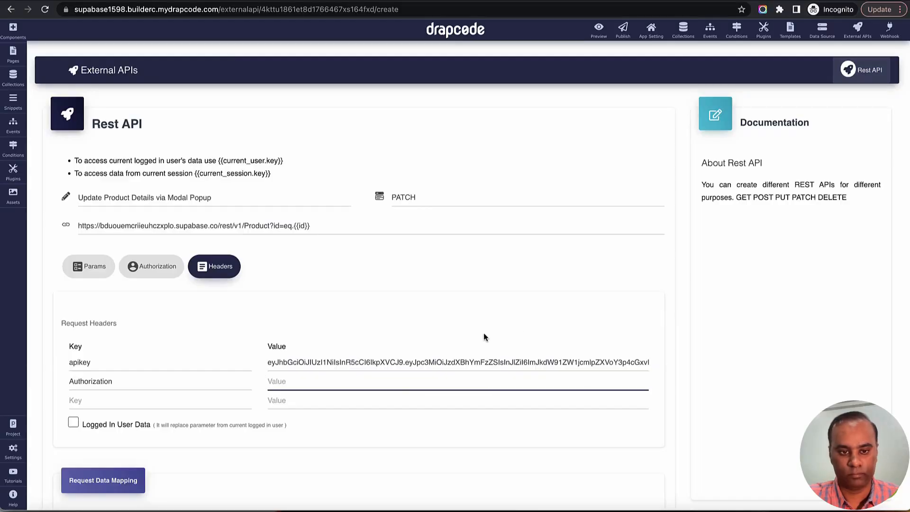
pyautogui.hotkey('ctrl', 'v')
# Review the headers and request data mapping, and examine the column and value pair in the Supabase update example's body
pyautogui.scroll(-3, 500, 301)
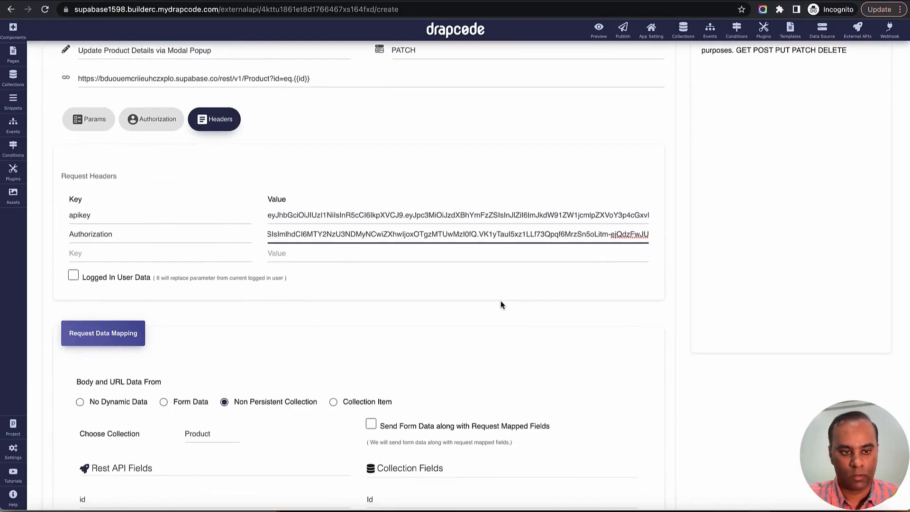
pyautogui.scroll(-2, 501, 300)
pyautogui.scroll(3, 482, 275)
pyautogui.scroll(-3, 545, 258)
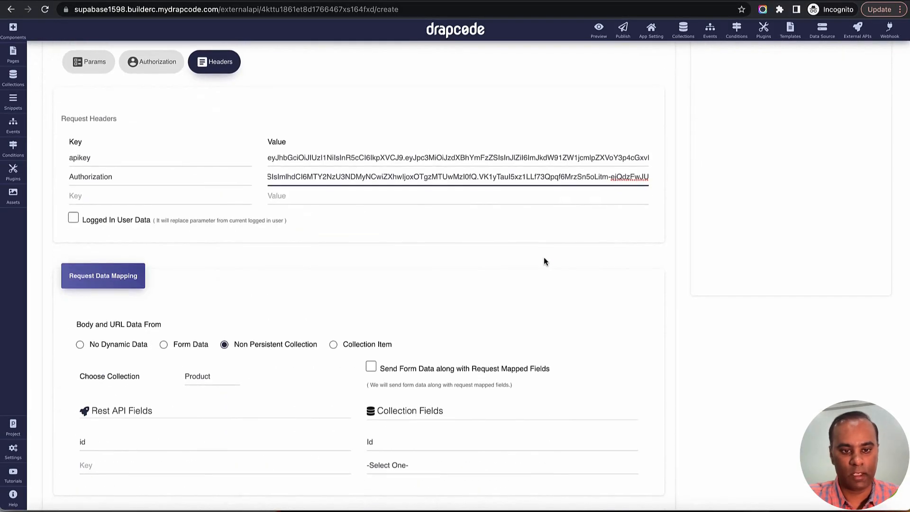
pyautogui.scroll(-4, 370, 323)
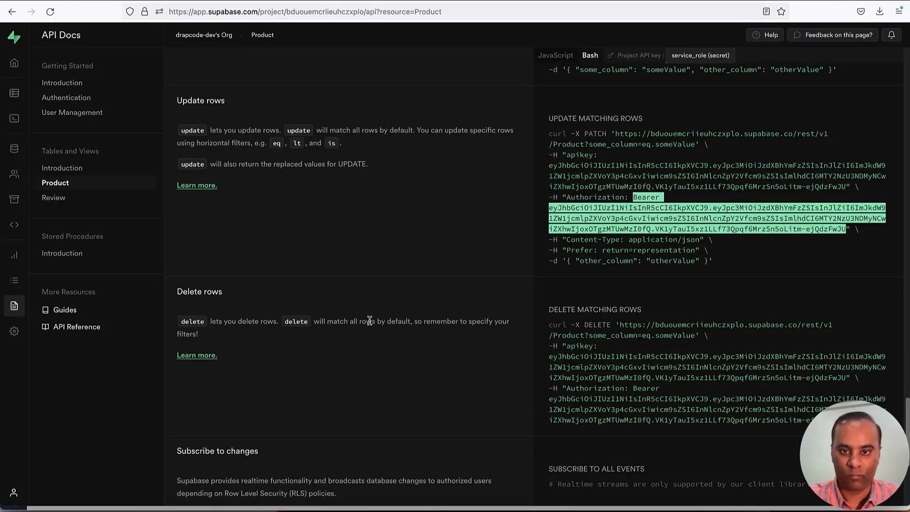
pyautogui.doubleClick(603, 261)
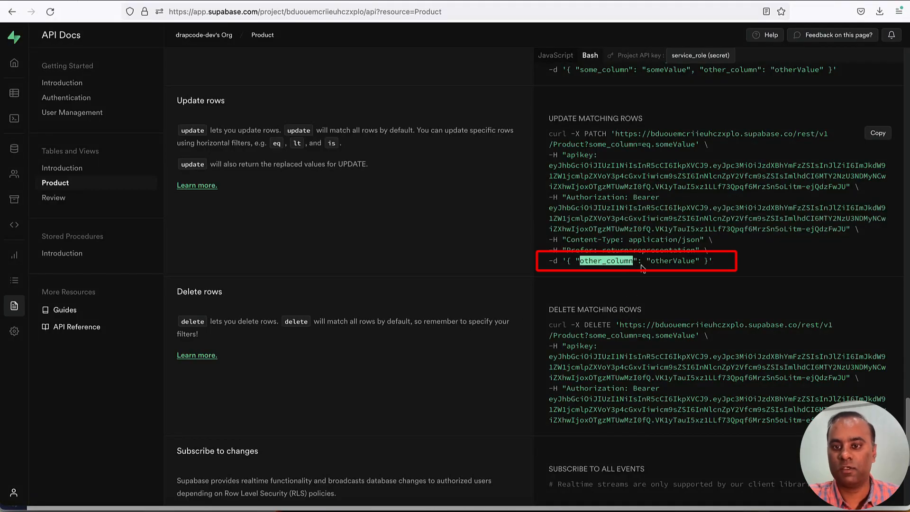
pyautogui.doubleClick(652, 262)
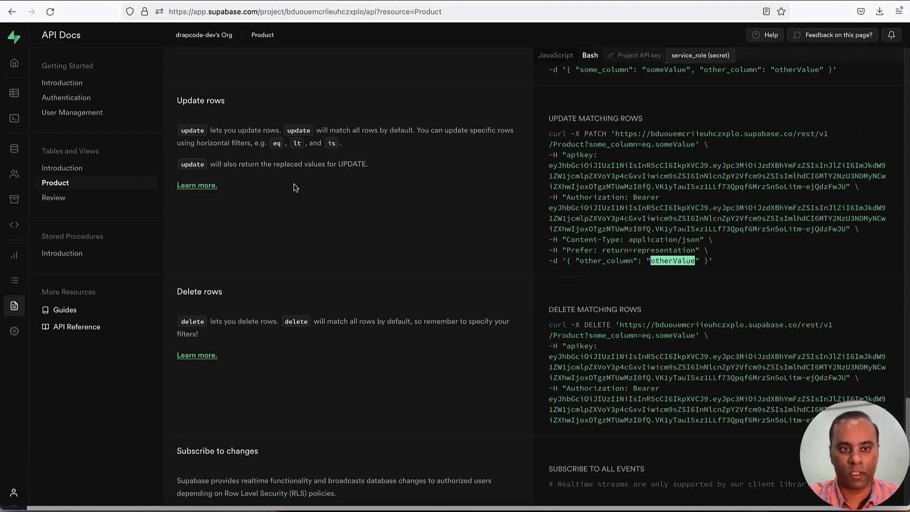
# Map a Rest API field named Name, copied from the Supabase Product docs, to the collection's Name field
pyautogui.scroll(15, 280, 175)
pyautogui.scroll(15, 280, 176)
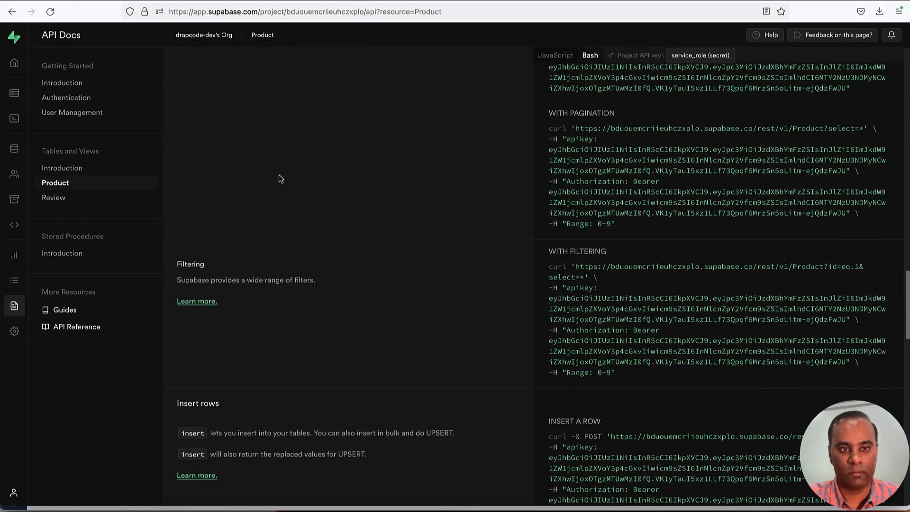
pyautogui.scroll(3, 278, 178)
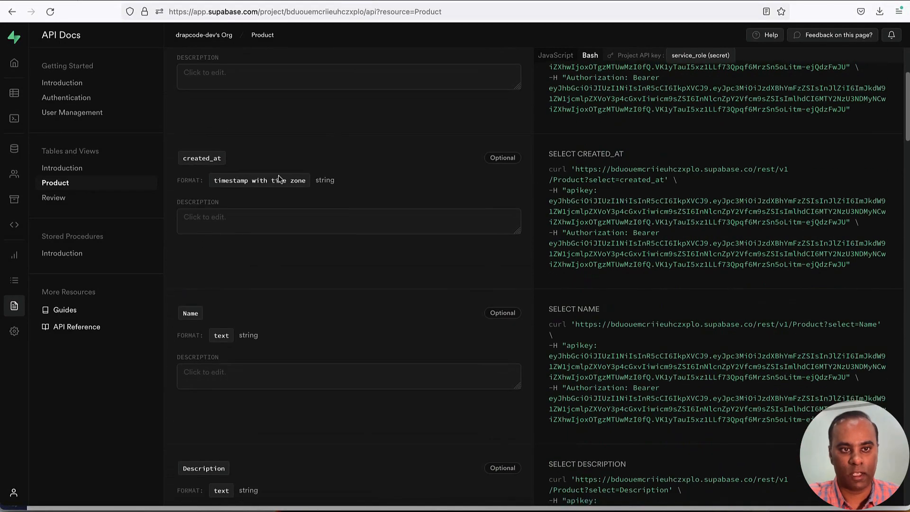
pyautogui.scroll(-3, 278, 179)
pyautogui.doubleClick(191, 171)
pyautogui.press('super+c')
pyautogui.press('super+Tab')
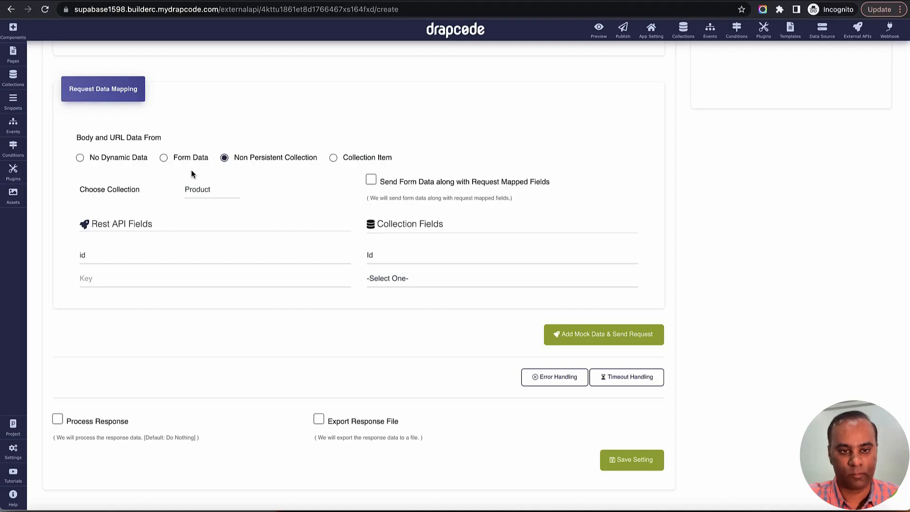
pyautogui.click(204, 279)
pyautogui.press('super+v')
pyautogui.click(488, 280)
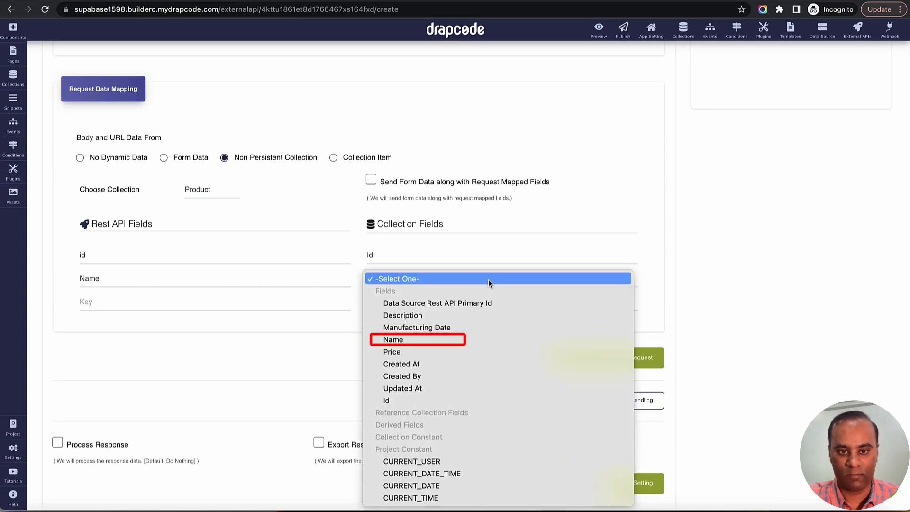
pyautogui.click(371, 341)
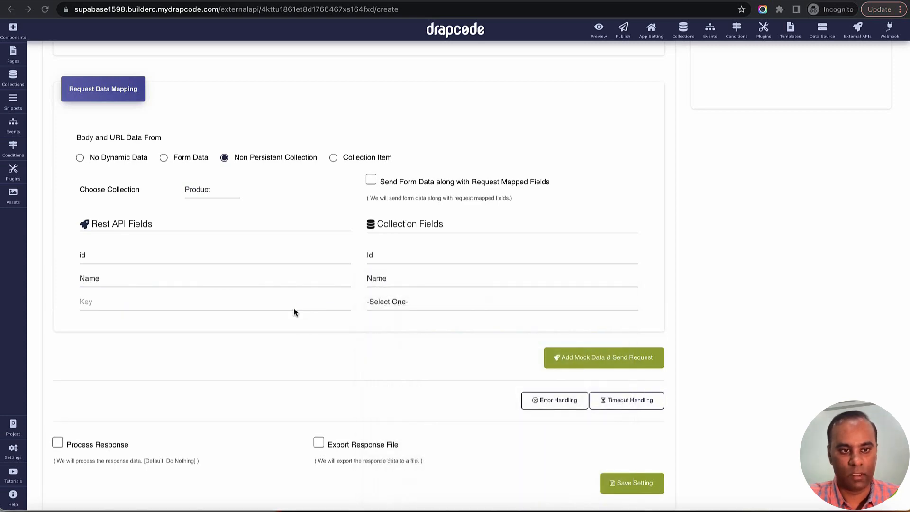
# Add a request mapping for Description, copying the column name from the Supabase docs and pairing it with the collection's Description field
pyautogui.press('super+Tab')
pyautogui.doubleClick(210, 326)
pyautogui.press('super+c')
pyautogui.press('super+Tab')
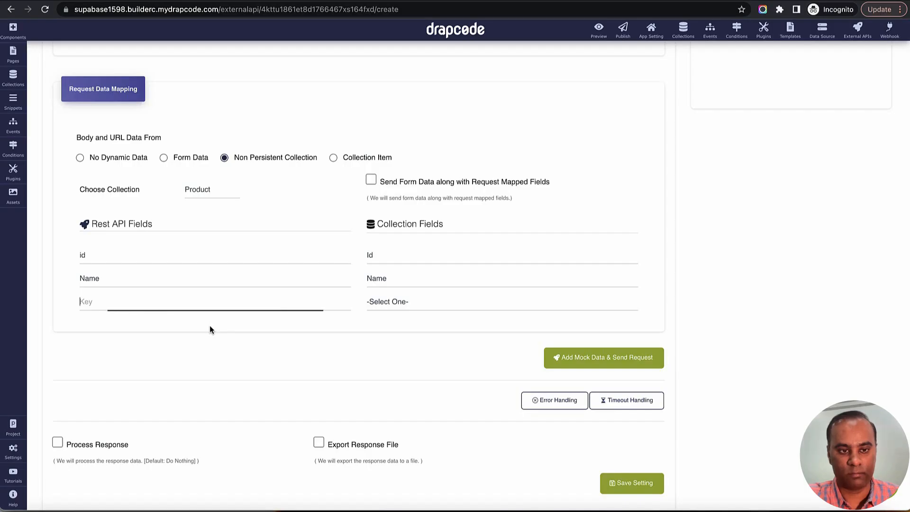
pyautogui.click(210, 308)
pyautogui.press('super+v')
pyautogui.click(450, 308)
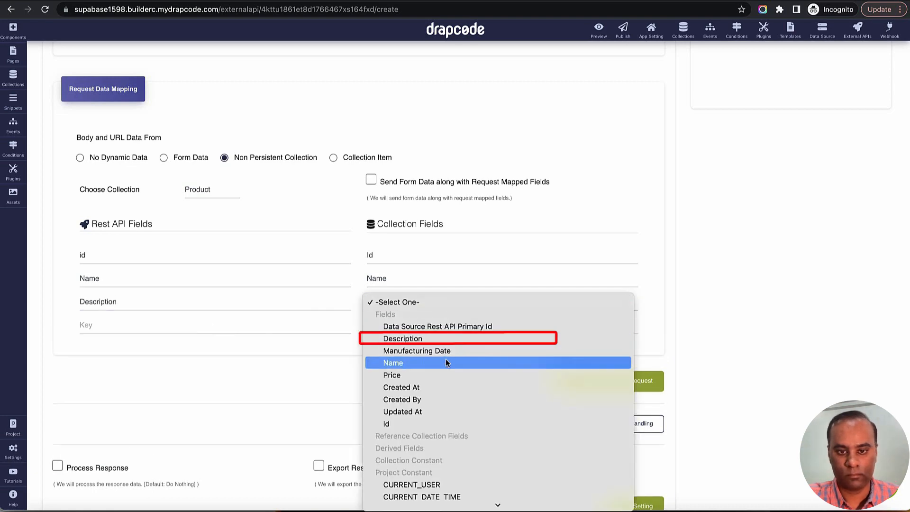
pyautogui.click(444, 339)
# Add a request mapping for Price, copying the column name from the Supabase docs and pairing it with the collection's Price field
pyautogui.press('super+Tab')
pyautogui.scroll(-3, 218, 337)
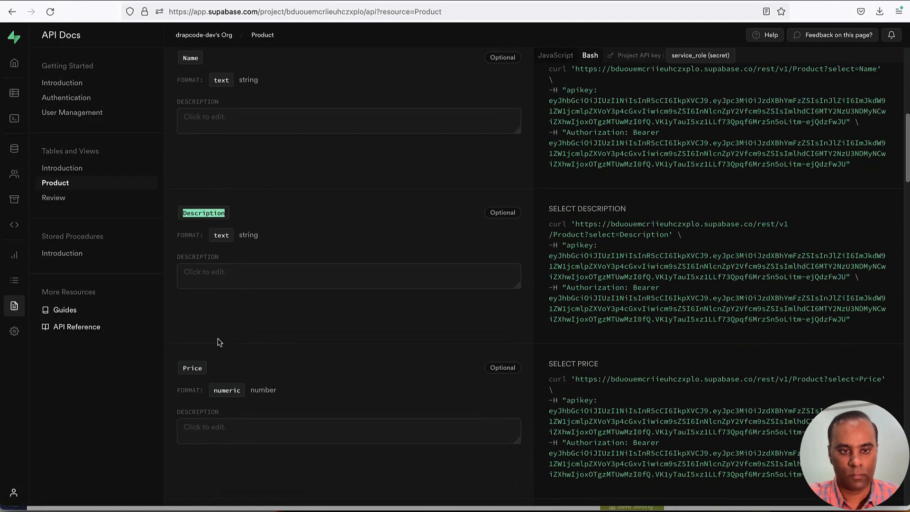
pyautogui.doubleClick(195, 368)
pyautogui.press('super+c')
pyautogui.press('super+Tab')
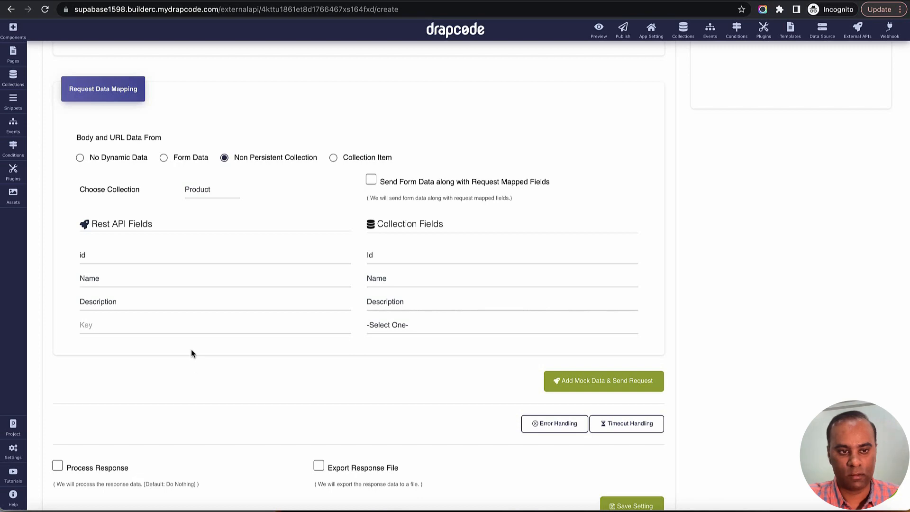
pyautogui.click(183, 326)
pyautogui.press('super+v')
pyautogui.click(403, 332)
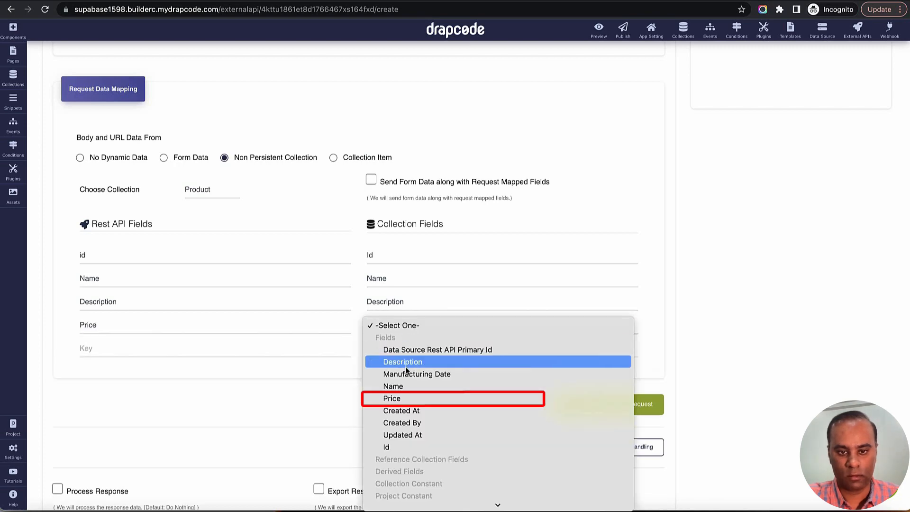
pyautogui.click(408, 396)
# Add a request mapping for Manufacturing Date, copying the column name from the Supabase docs and pairing it with the matching collection field
pyautogui.press('super+Tab')
pyautogui.scroll(-4, 408, 402)
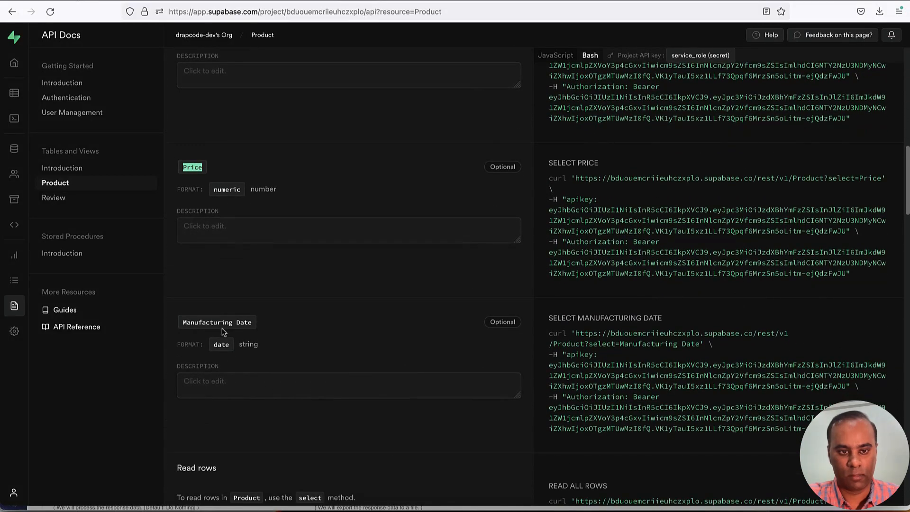
pyautogui.tripleClick(221, 323)
pyautogui.press('super+c')
pyautogui.press('super+Tab')
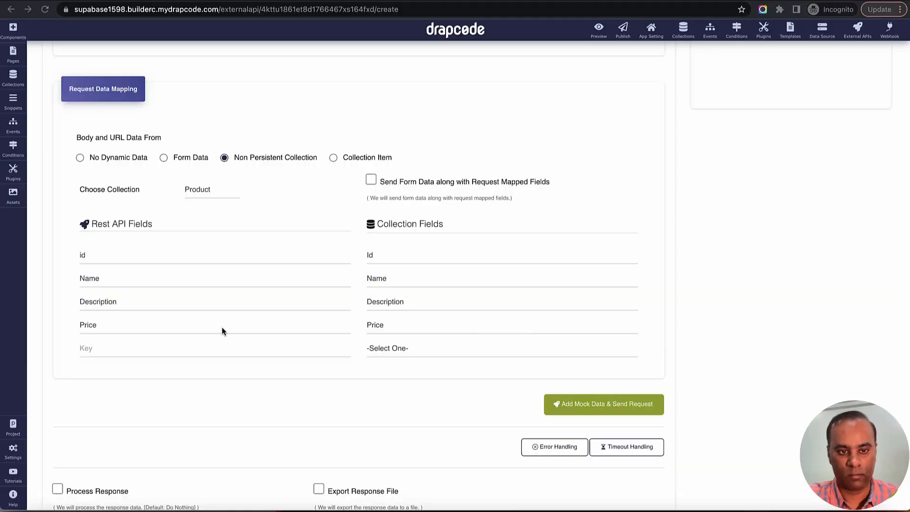
pyautogui.click(188, 355)
pyautogui.press('super+v')
pyautogui.click(445, 359)
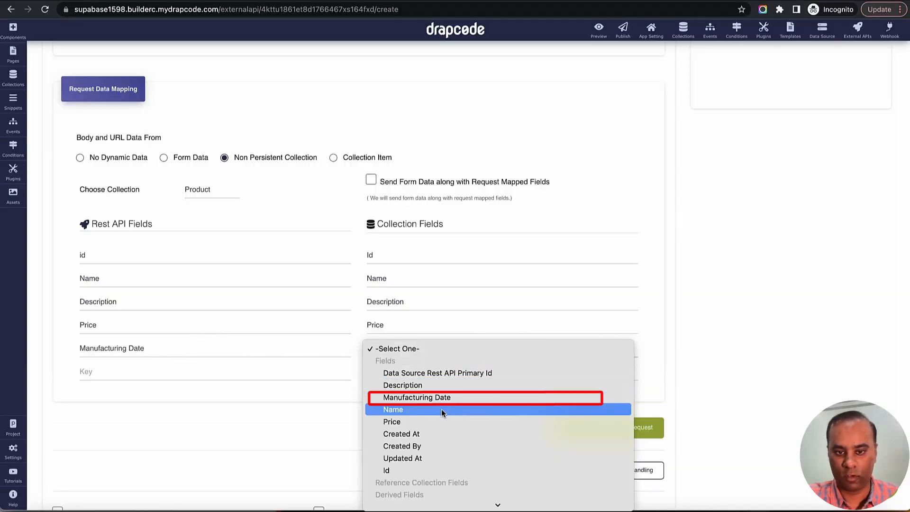
pyautogui.click(442, 396)
# Review the PATCH API's URL, headers and request field mappings, and save the external API
pyautogui.scroll(-2, 440, 379)
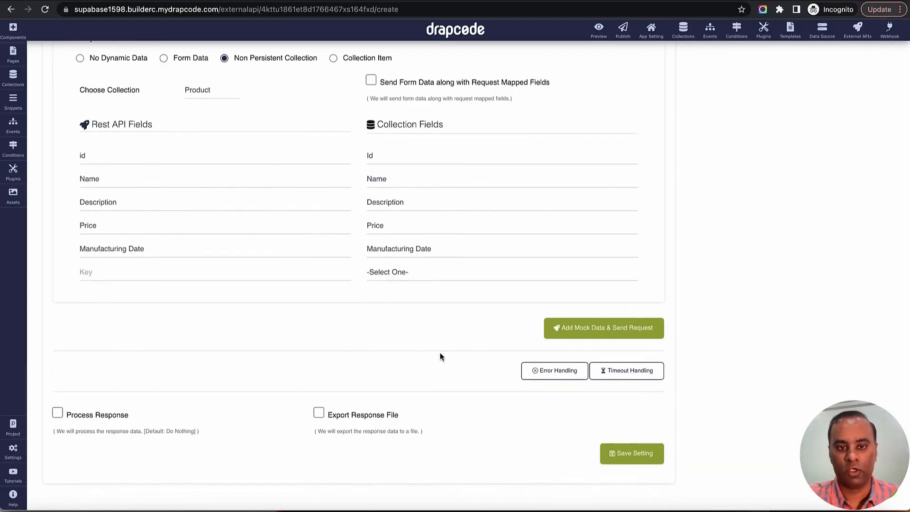
pyautogui.scroll(5, 455, 353)
pyautogui.scroll(5, 696, 293)
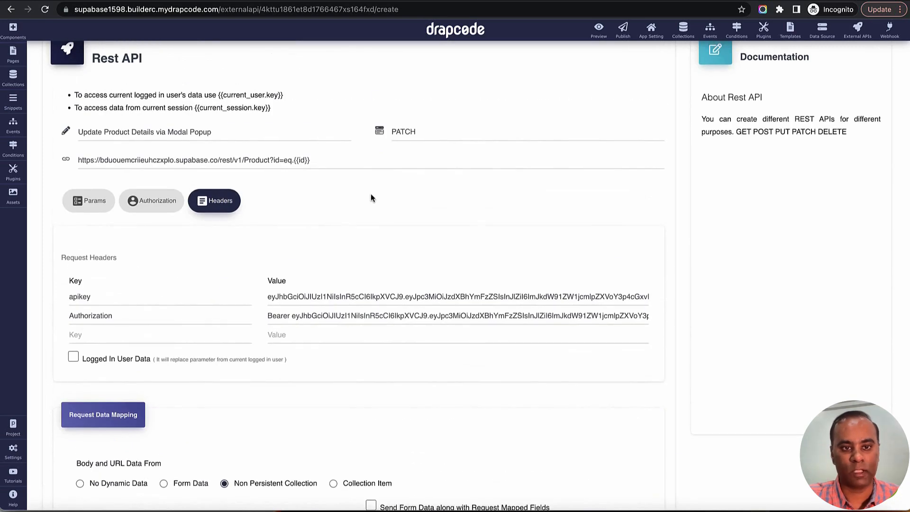
pyautogui.scroll(-5, 410, 331)
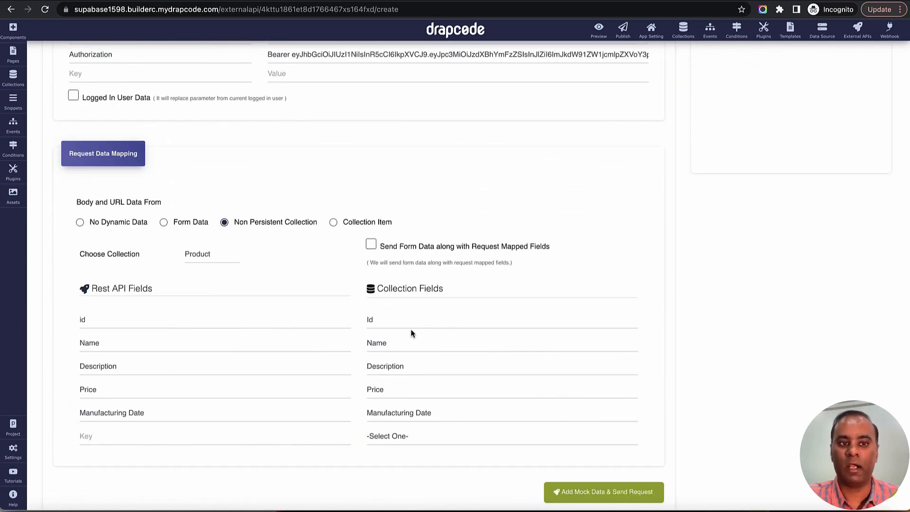
pyautogui.scroll(-4, 409, 332)
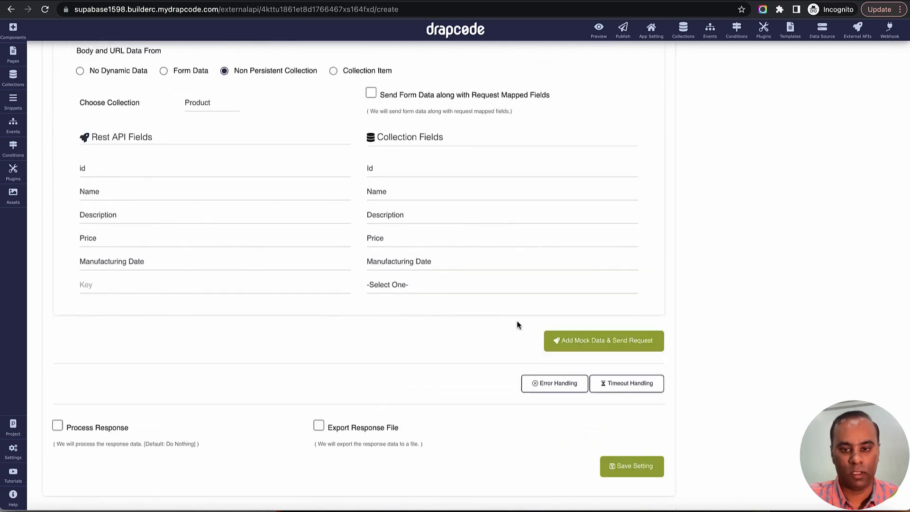
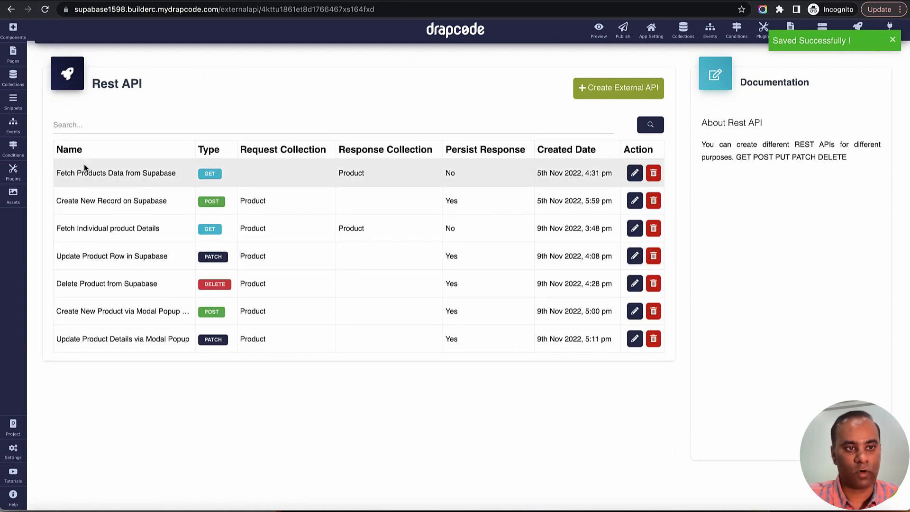
# Create a new event named "Open Update Product Modal"
pyautogui.click(13, 125)
pyautogui.click(156, 55)
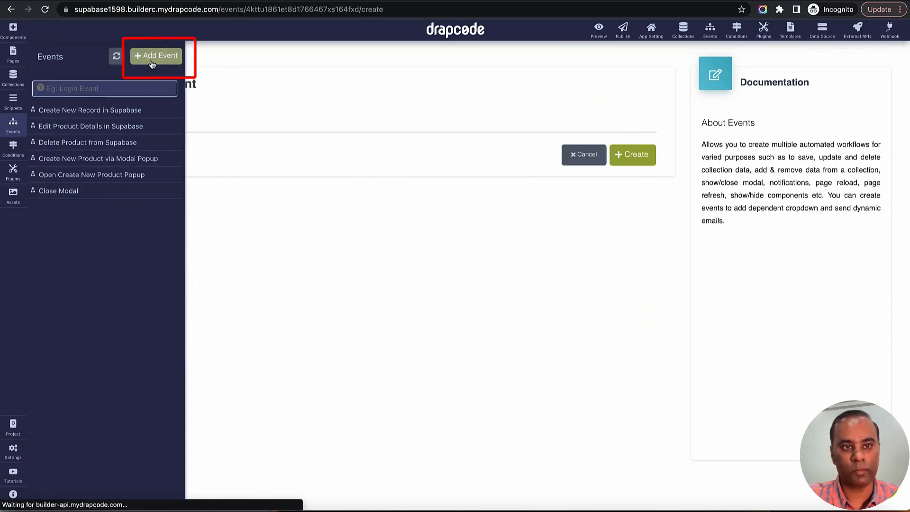
pyautogui.click(366, 124)
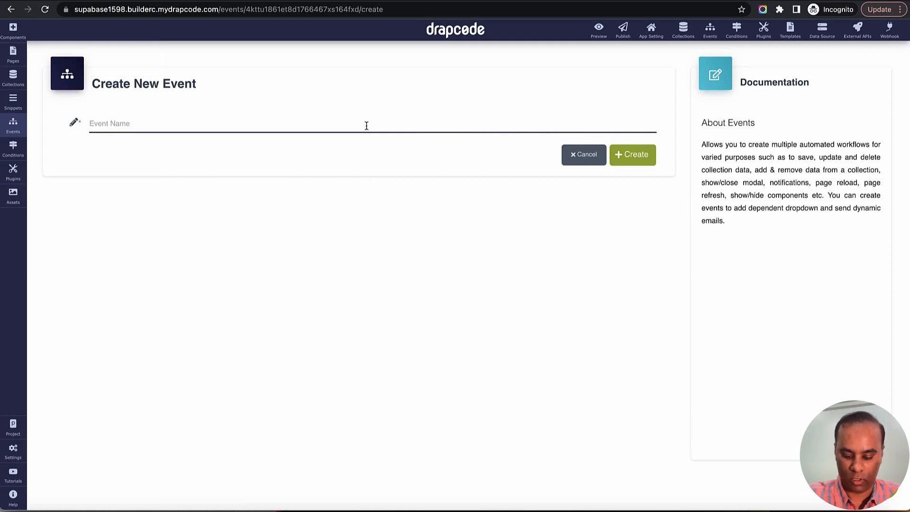
pyautogui.write('Open Update Product Modal')
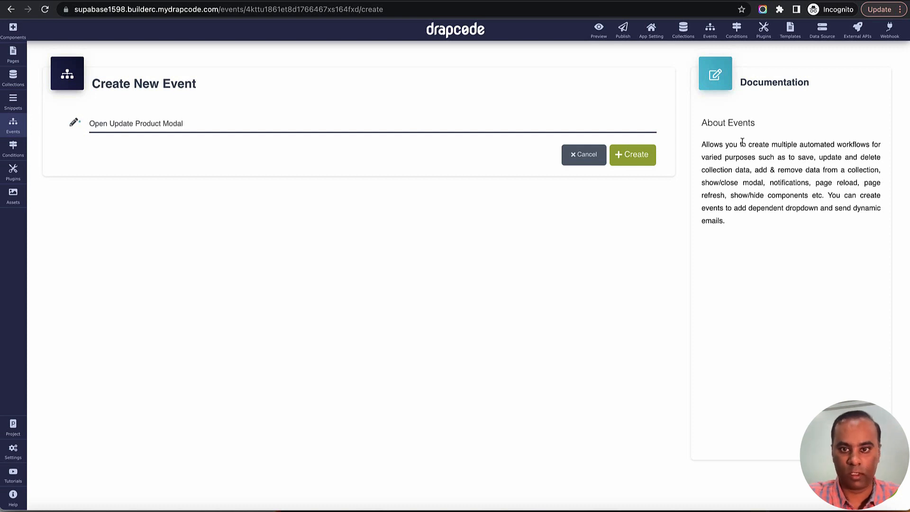
pyautogui.click(638, 155)
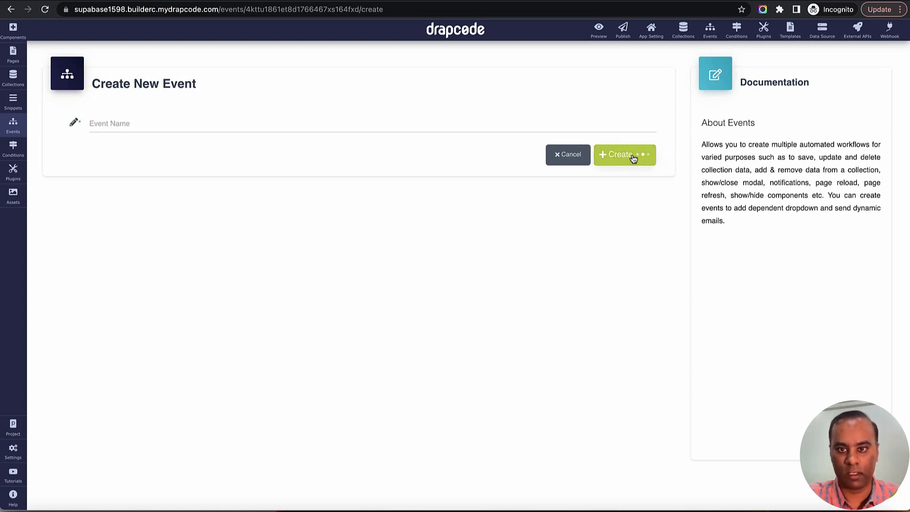
# Add a Show Modal action to the event, targeting the "Edit Product in Modal" snippet, and save it
pyautogui.click(359, 185)
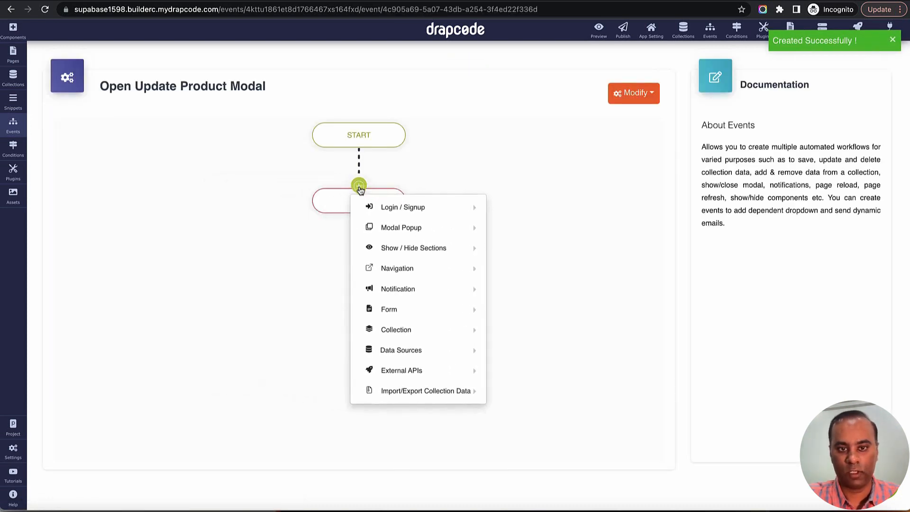
pyautogui.moveTo(418, 228)
pyautogui.click(538, 229)
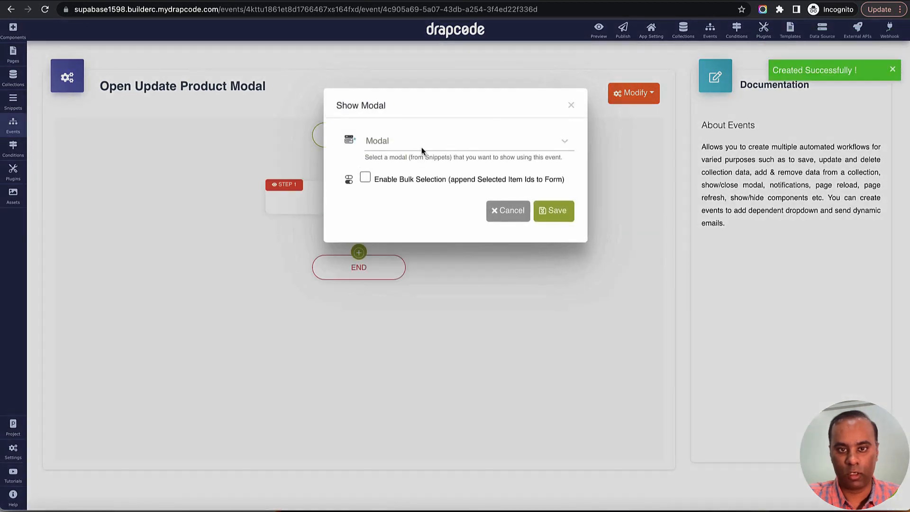
pyautogui.click(422, 145)
pyautogui.click(431, 188)
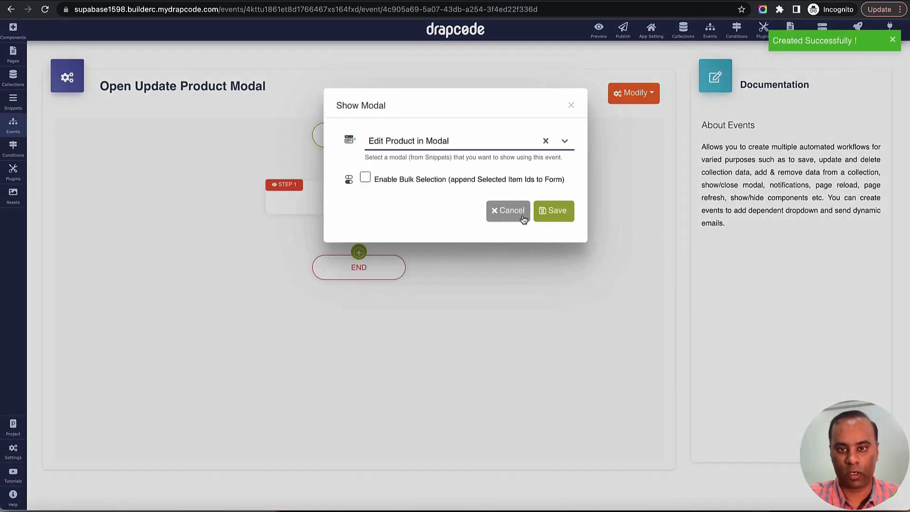
pyautogui.click(550, 213)
# Create another event named "Update Product in Supabase via Modal Popup"
pyautogui.click(13, 124)
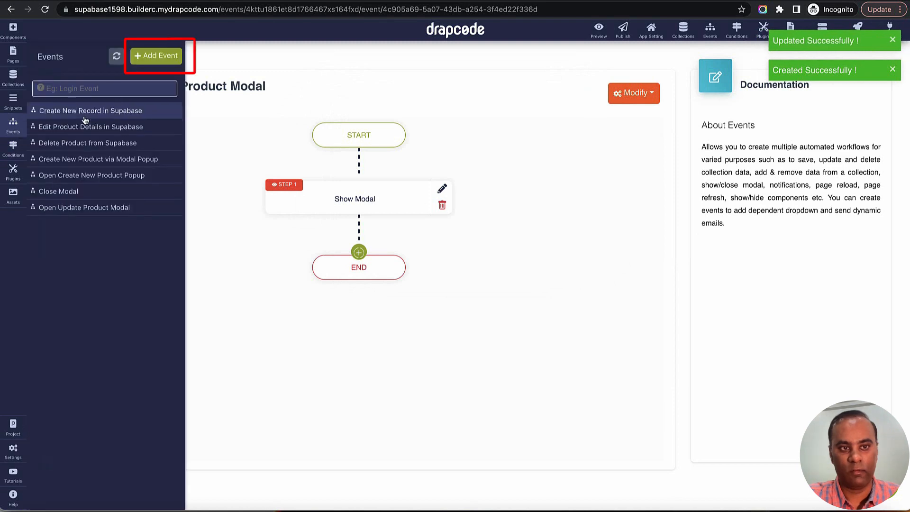
pyautogui.click(148, 58)
pyautogui.click(316, 125)
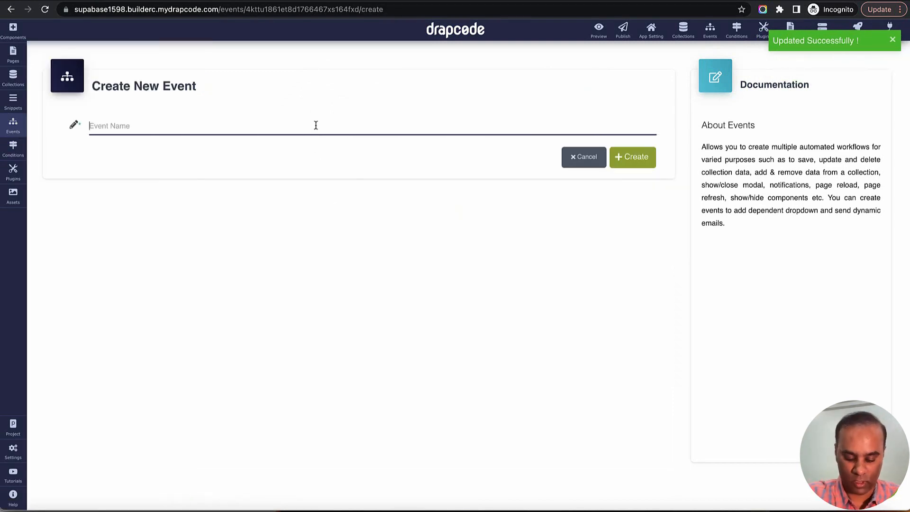
pyautogui.write('Update Product in Supv')
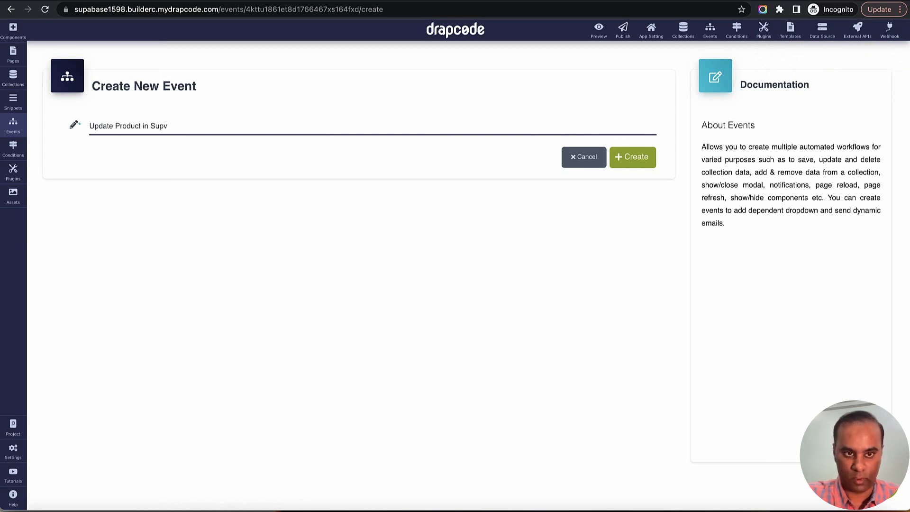
pyautogui.press('BackSpace')
pyautogui.write('abase via Modal Popup')
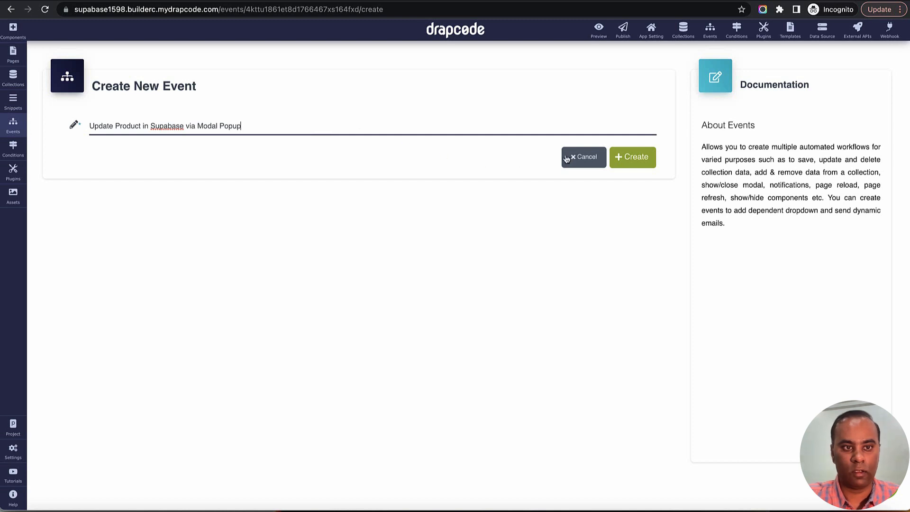
pyautogui.click(635, 159)
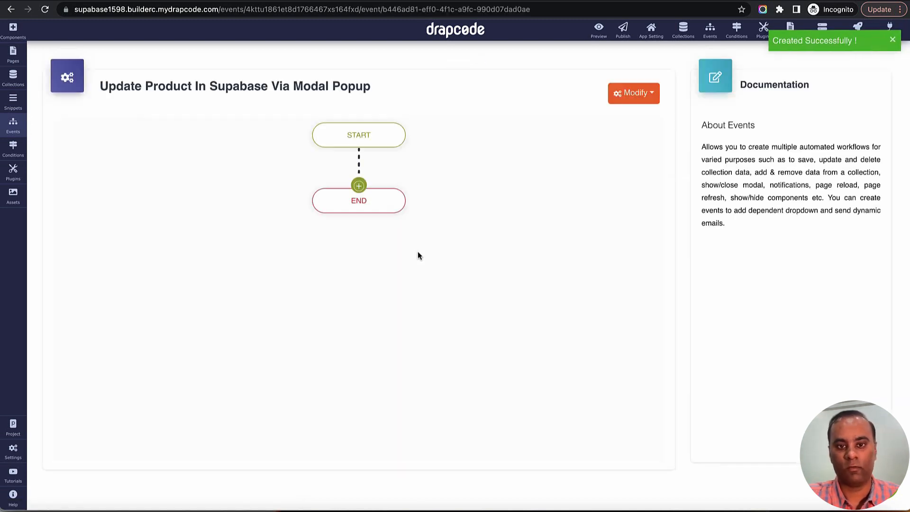
# Add a Send Data To External API action using the "Update Product Details via Modal Popup" API, and save it
pyautogui.click(359, 186)
pyautogui.moveTo(370, 223)
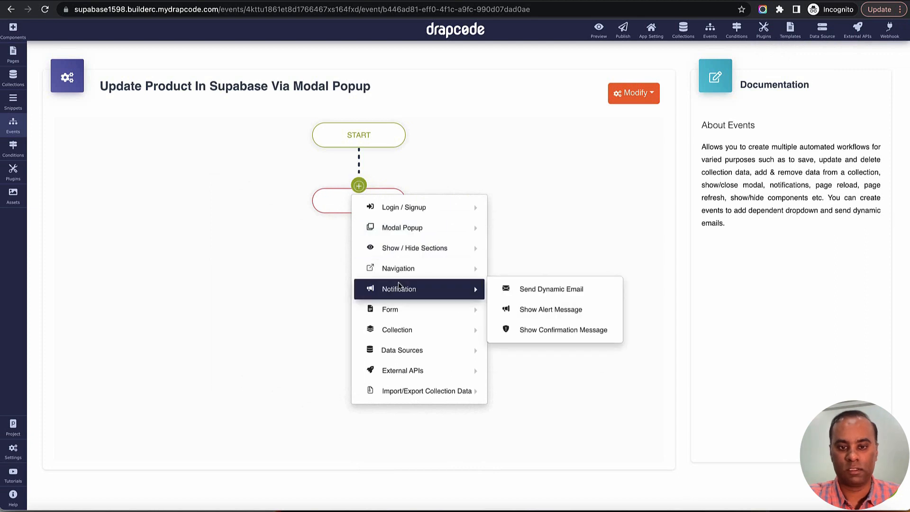
pyautogui.moveTo(408, 370)
pyautogui.click(538, 371)
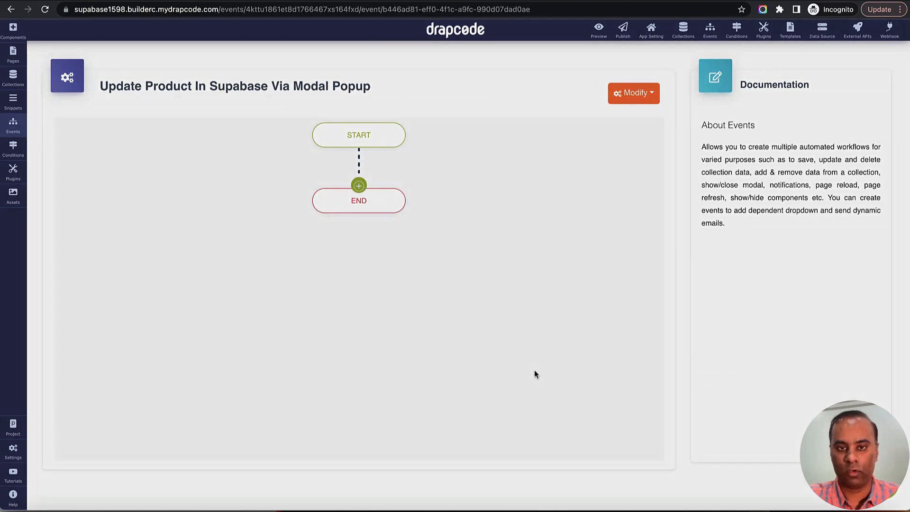
pyautogui.click(420, 153)
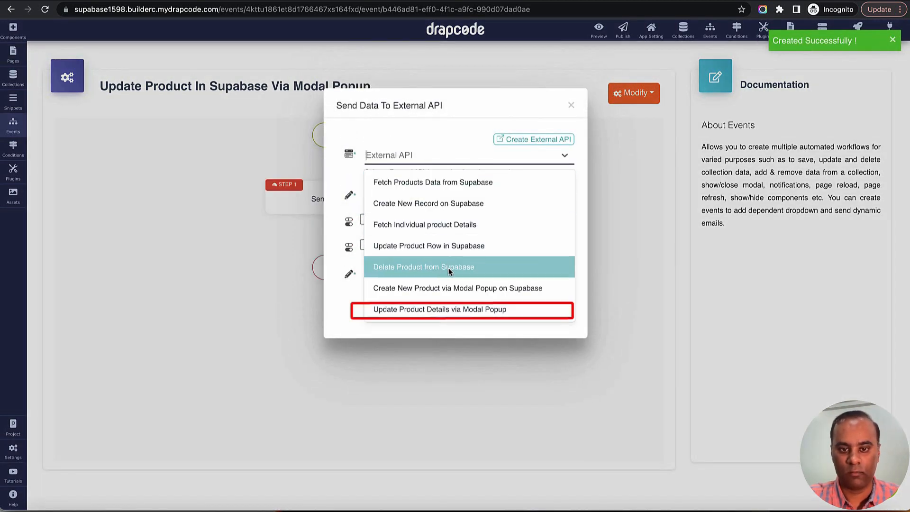
pyautogui.click(441, 309)
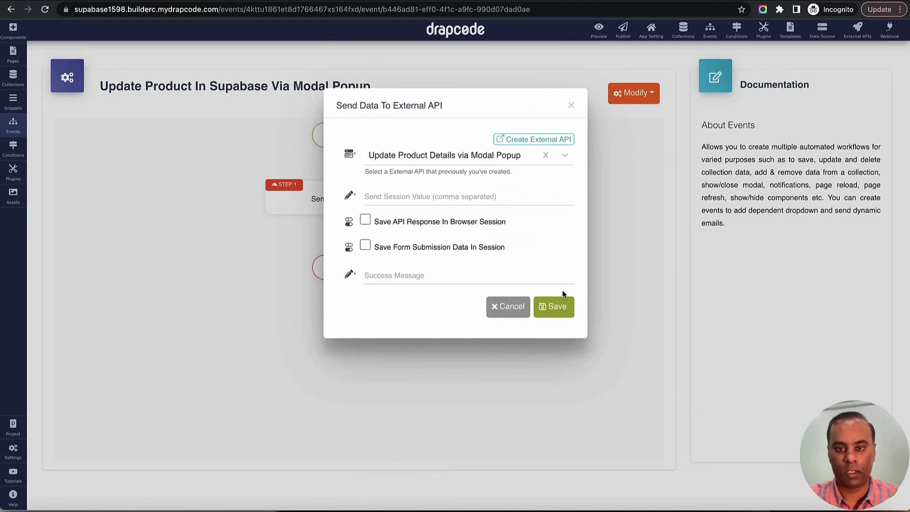
pyautogui.click(554, 310)
# Add a Close Modal action followed by a Page Reload action to the event after the external API step
pyautogui.click(359, 252)
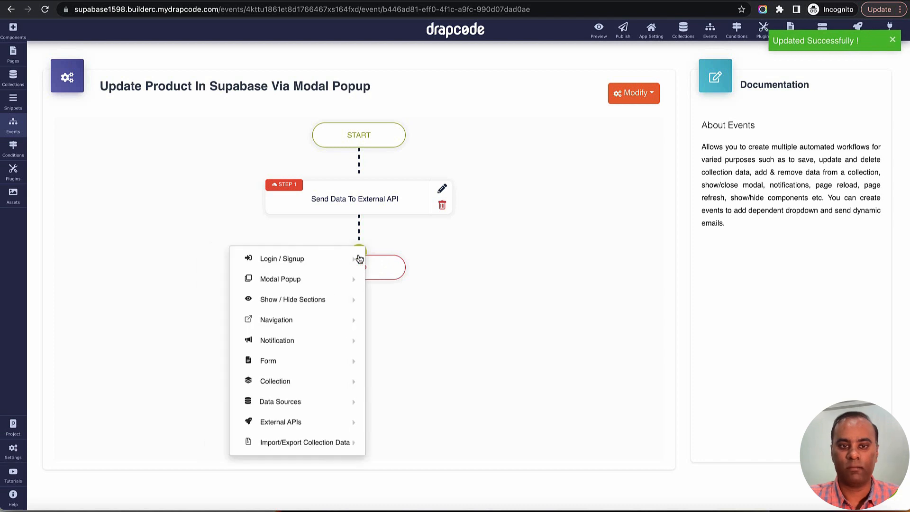
pyautogui.moveTo(392, 308)
pyautogui.moveTo(414, 296)
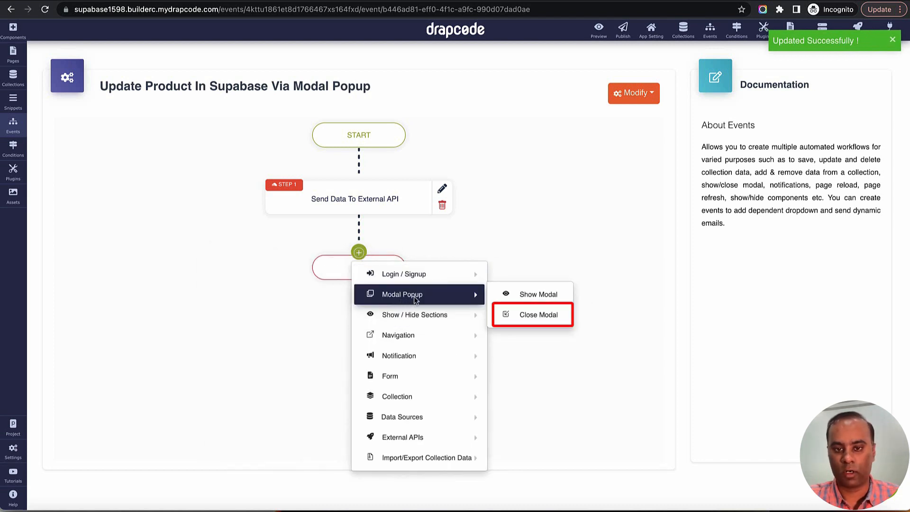
pyautogui.click(552, 316)
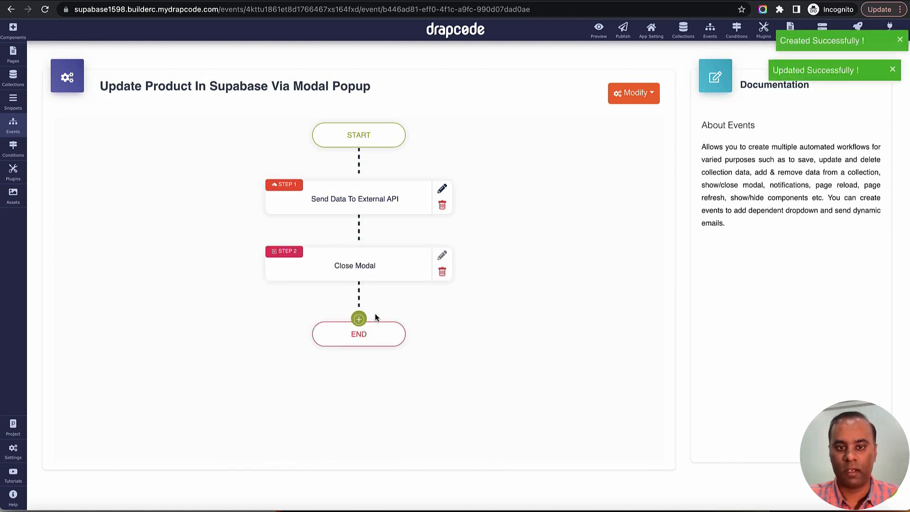
pyautogui.click(359, 319)
pyautogui.moveTo(422, 204)
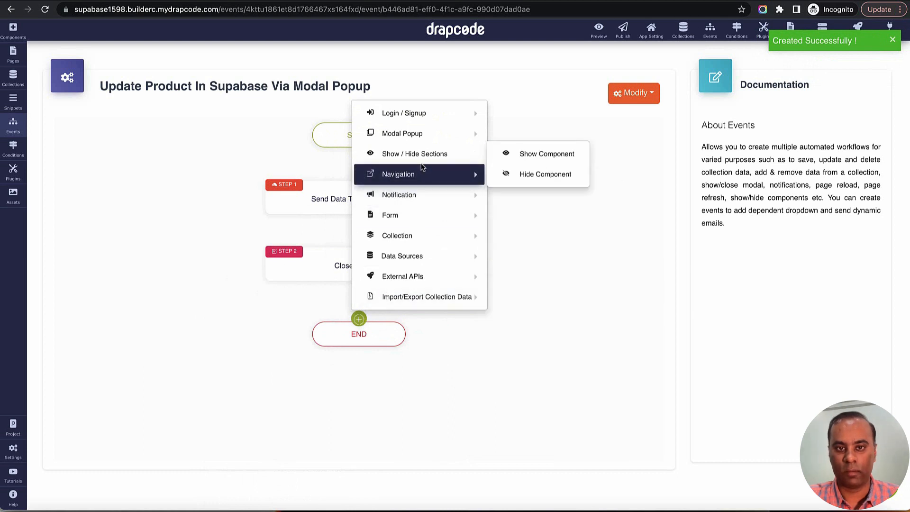
pyautogui.moveTo(419, 172)
pyautogui.click(557, 238)
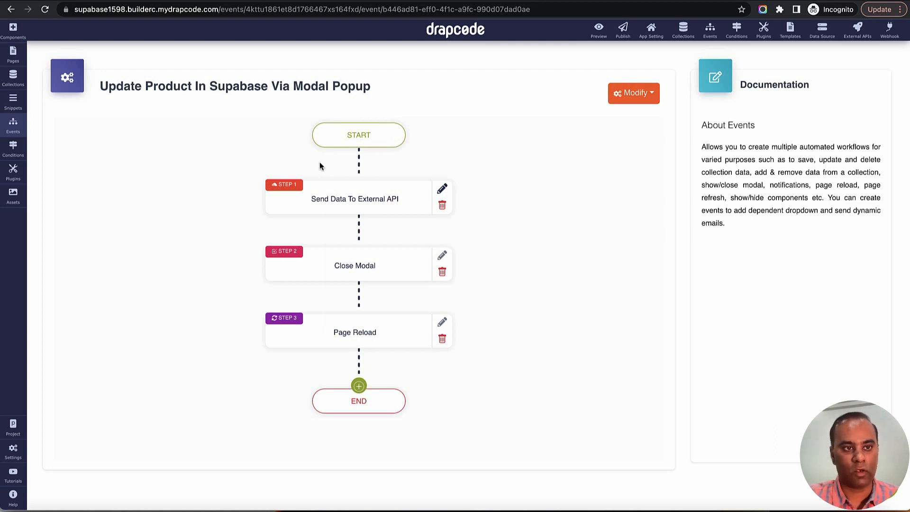
# Open the "Edit Product in Modal" snippet and place a Collection Form in the modal body above the placeholder text
pyautogui.click(12, 108)
pyautogui.click(109, 62)
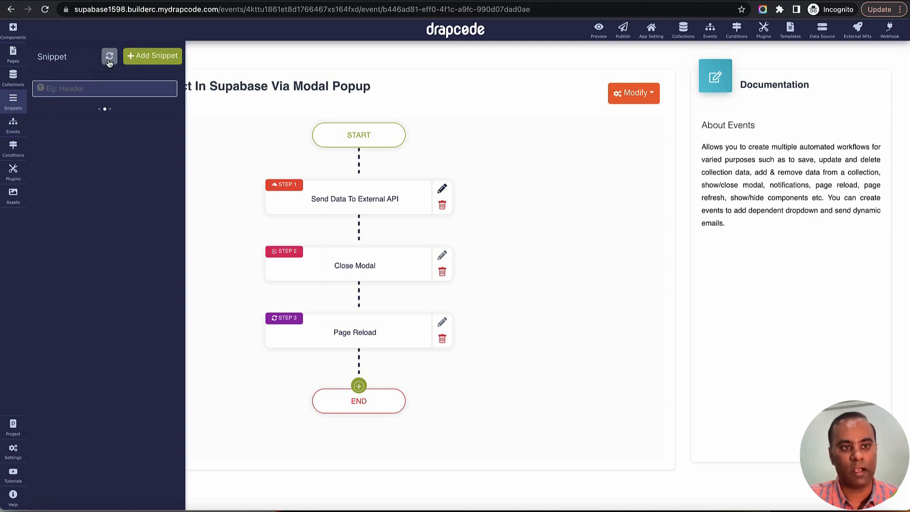
pyautogui.click(87, 128)
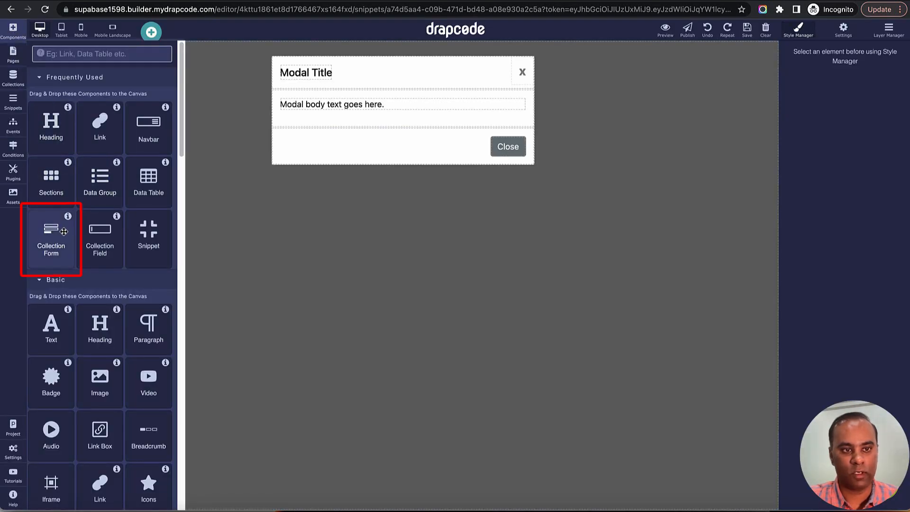
pyautogui.moveTo(59, 230); pyautogui.dragTo(428, 98)
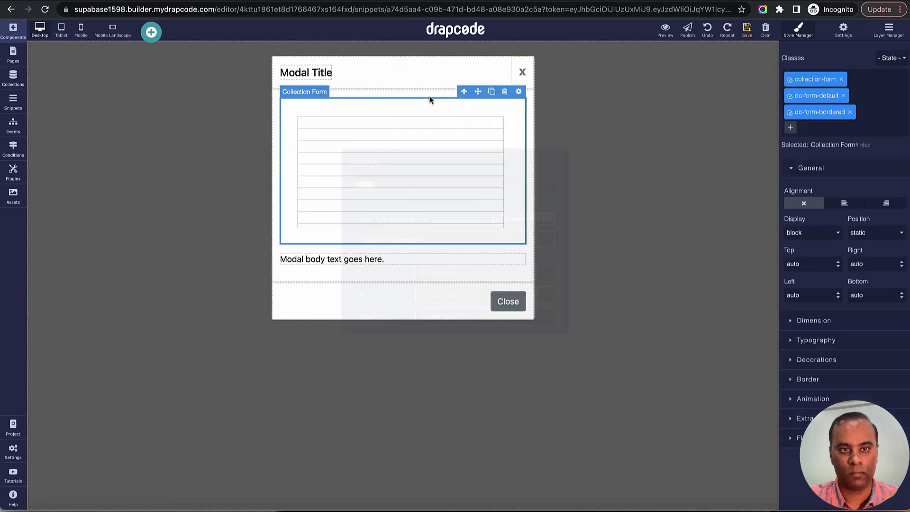
# Bind the form to the Product collection and assign the "Update Product in Supabase via Modal Popup" event to it
pyautogui.click(441, 268)
pyautogui.click(405, 276)
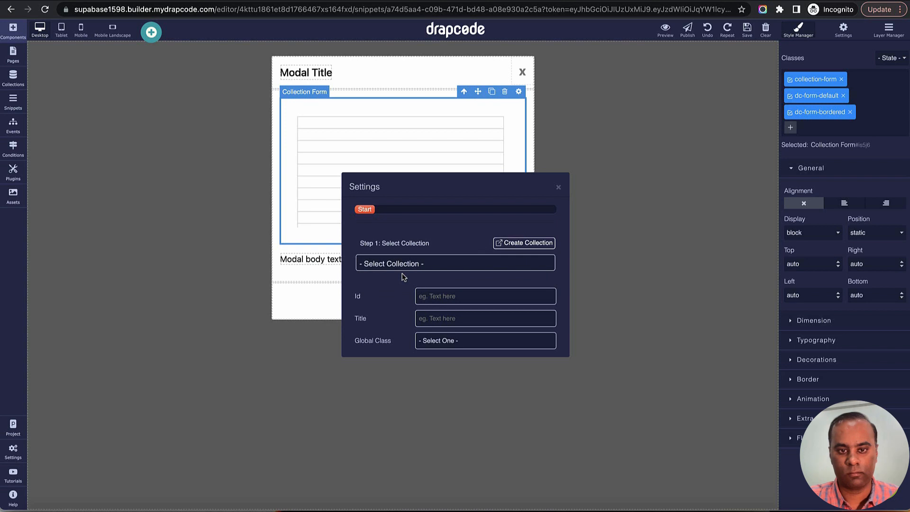
pyautogui.click(404, 266)
pyautogui.click(404, 276)
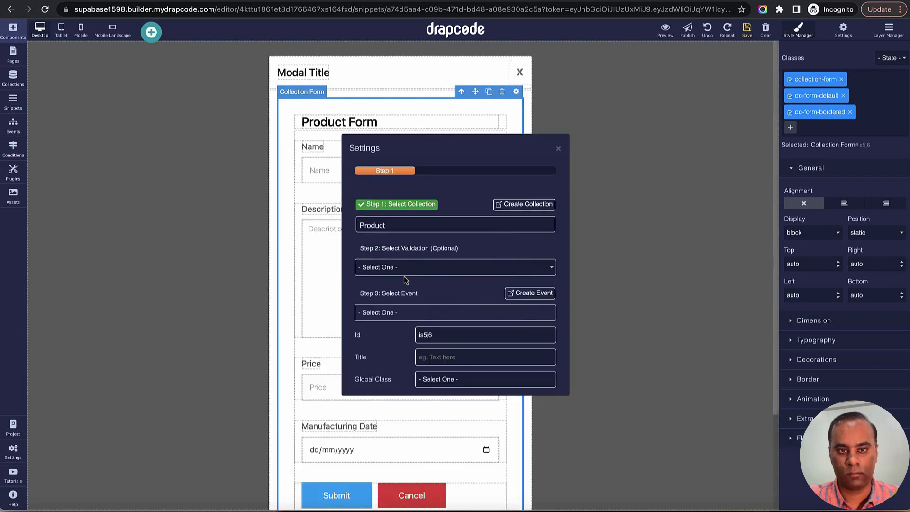
pyautogui.click(442, 317)
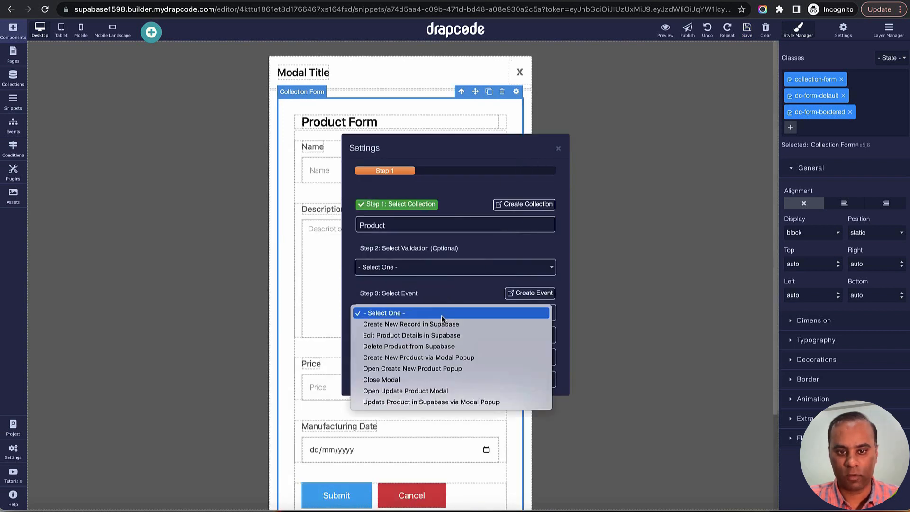
pyautogui.click(432, 403)
pyautogui.click(559, 150)
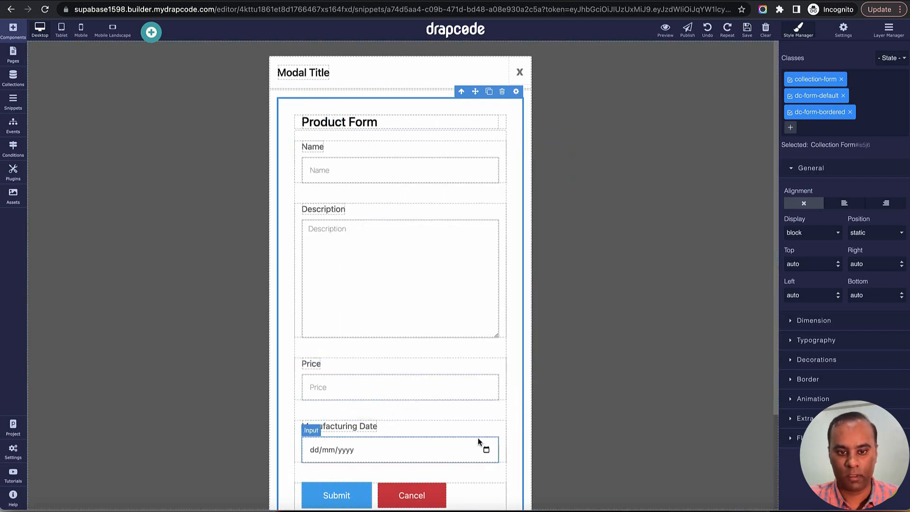
# Set the workflow event of the modal header's X button to Close Modal
pyautogui.click(525, 82)
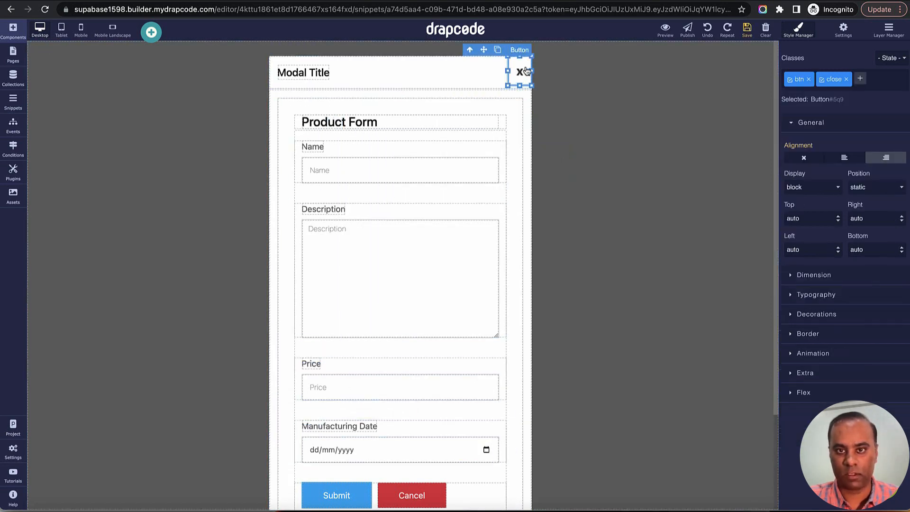
pyautogui.click(525, 49)
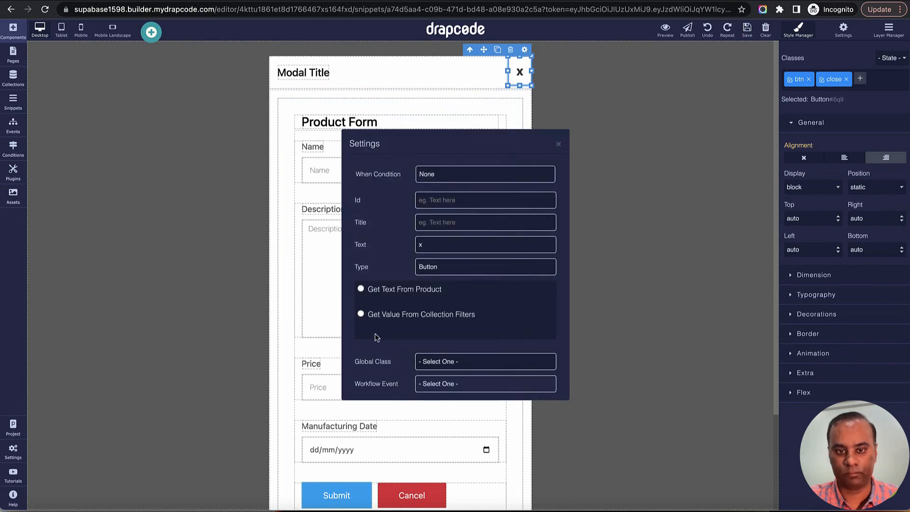
pyautogui.click(440, 391)
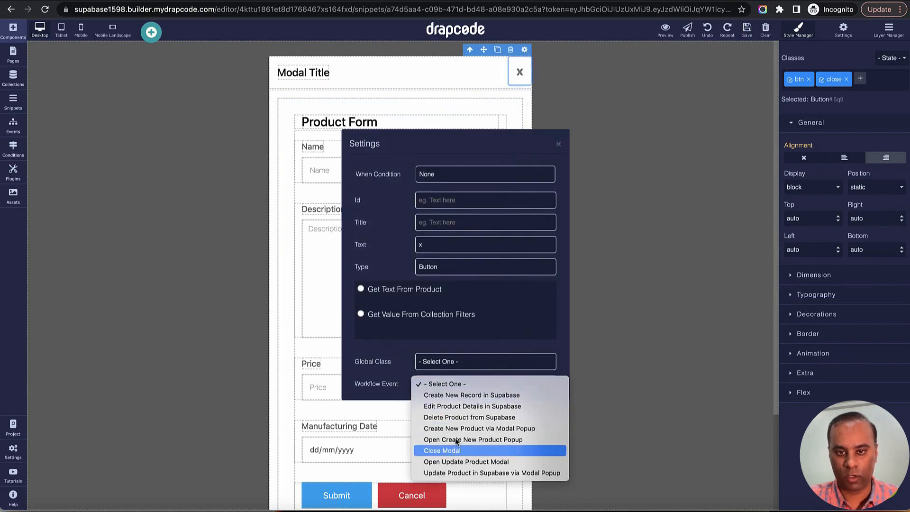
pyautogui.click(443, 451)
pyautogui.click(558, 145)
# Set the workflow event of the form's Cancel button to Close Modal
pyautogui.scroll(-3, 471, 244)
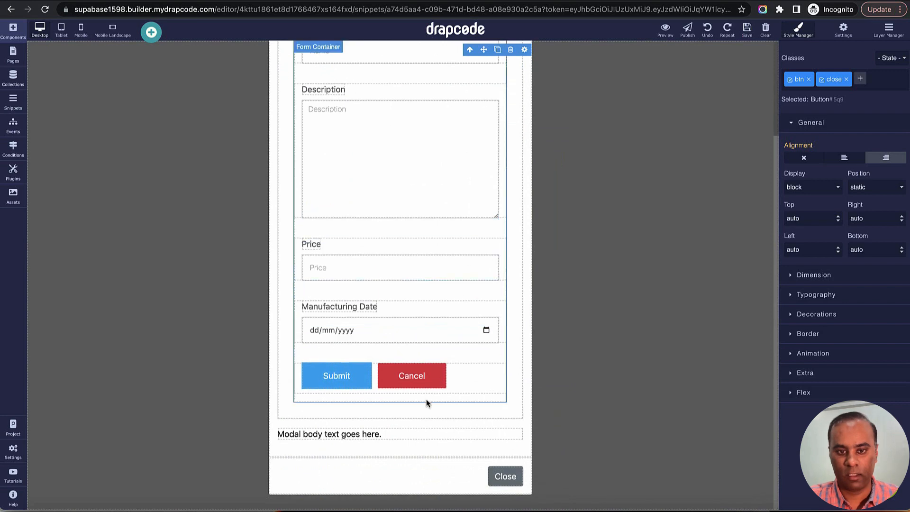
pyautogui.click(416, 379)
pyautogui.click(438, 358)
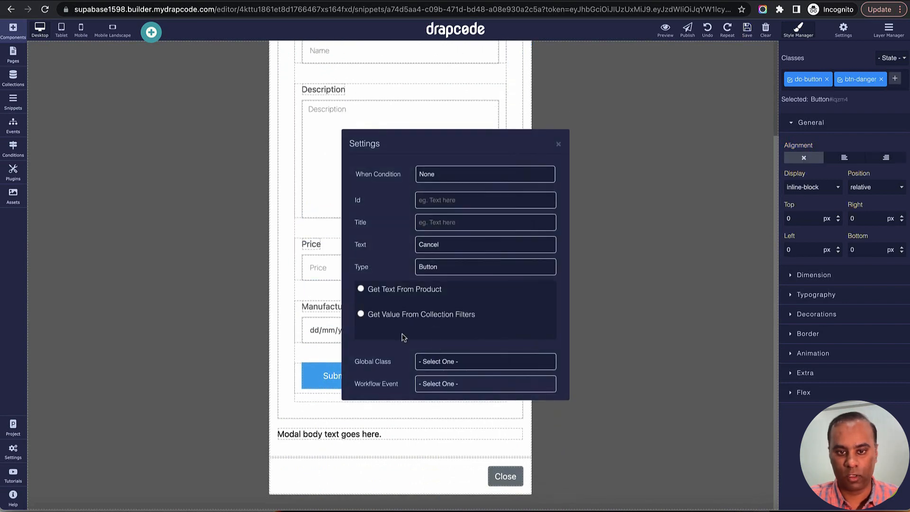
pyautogui.click(430, 391)
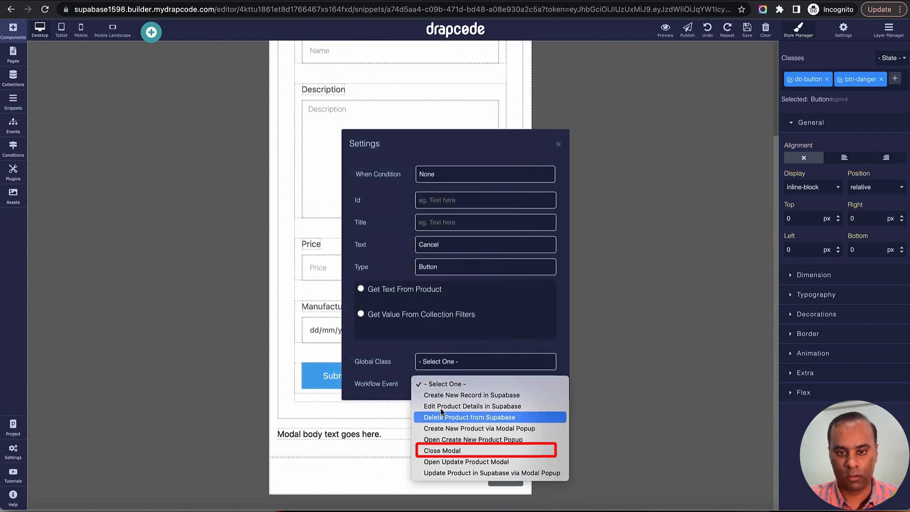
pyautogui.click(449, 450)
pyautogui.click(559, 145)
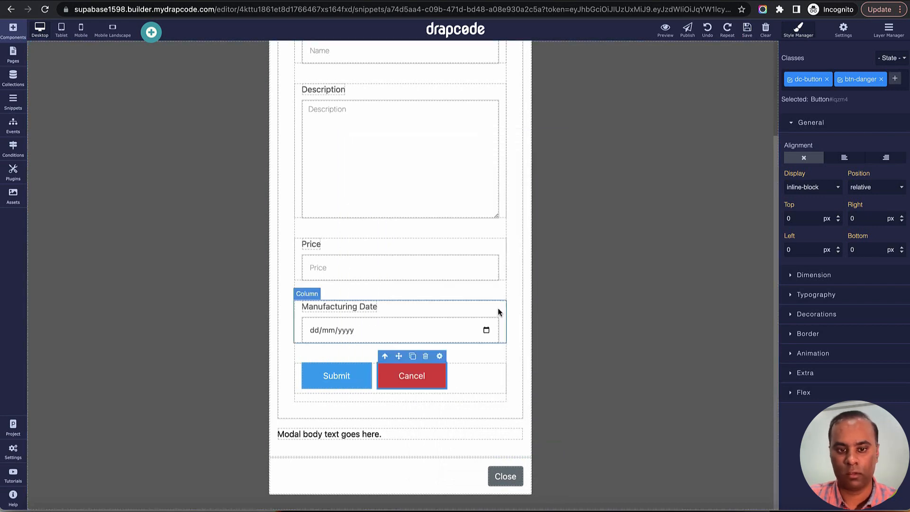
# Delete the "Modal body text goes here." placeholder and the footer's Close button from the modal
pyautogui.click(456, 438)
pyautogui.click(502, 422)
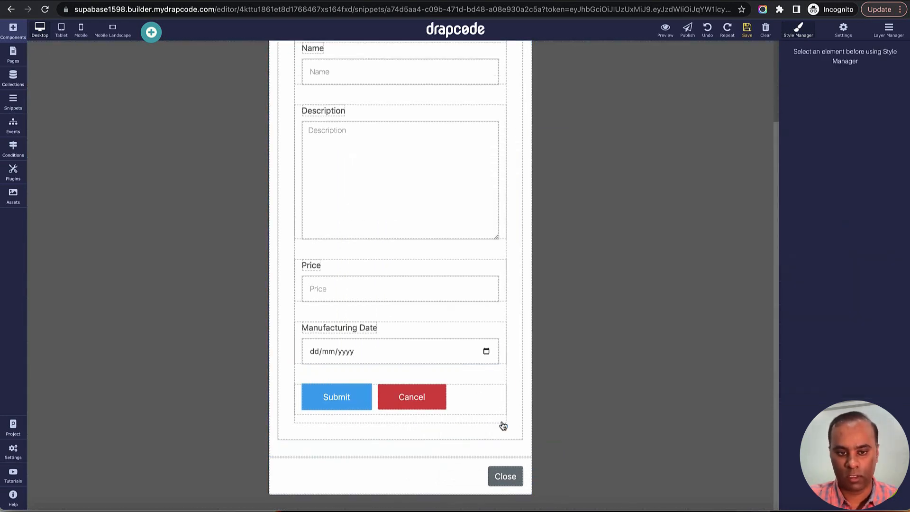
pyautogui.click(507, 471)
pyautogui.click(503, 460)
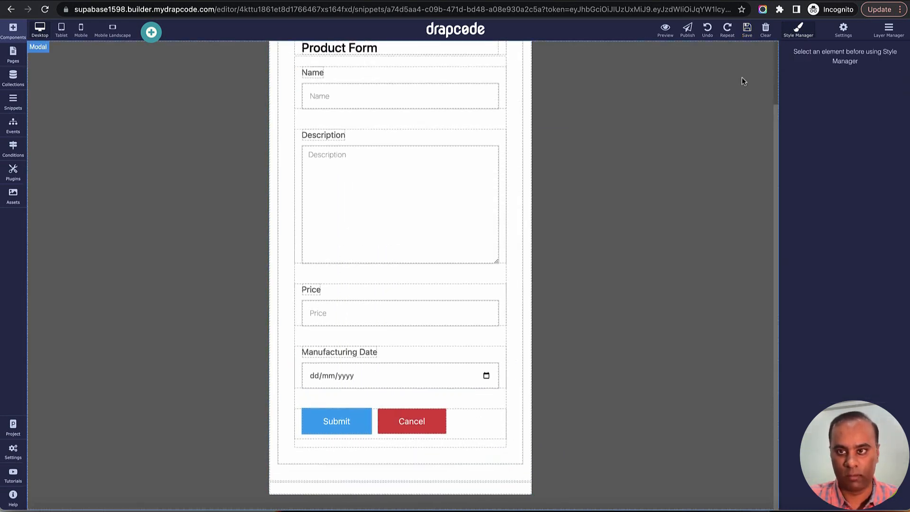
# Review the general and advanced settings of the "Edit Product in Modal" snippet, including its collection and external API bindings
pyautogui.scroll(2, 504, 203)
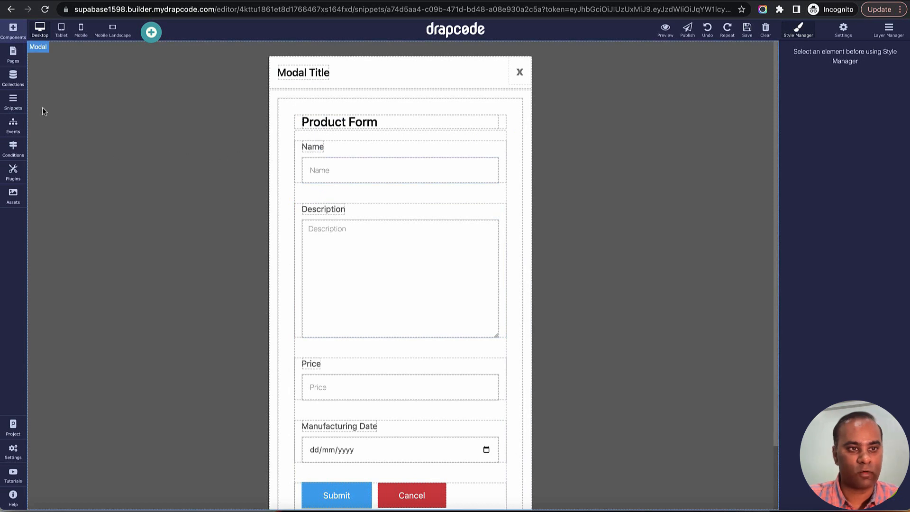
pyautogui.click(14, 61)
pyautogui.click(12, 102)
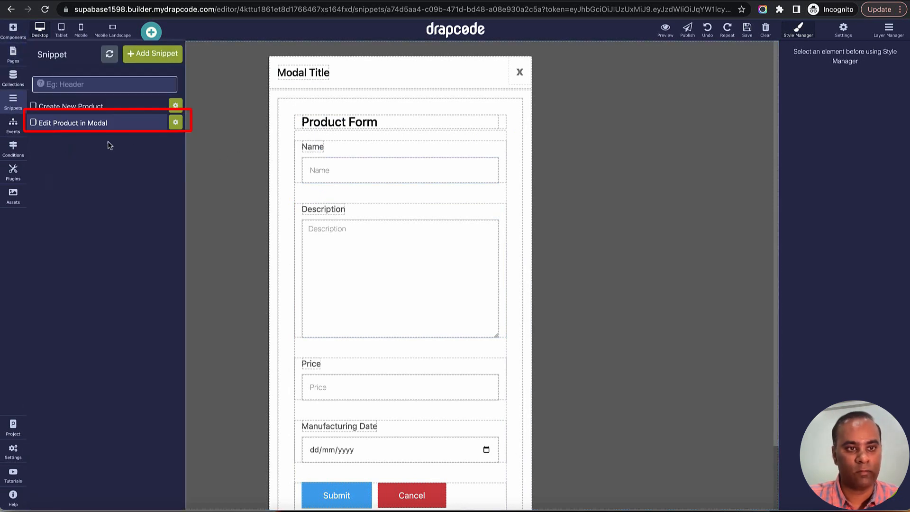
pyautogui.click(175, 123)
pyautogui.click(267, 86)
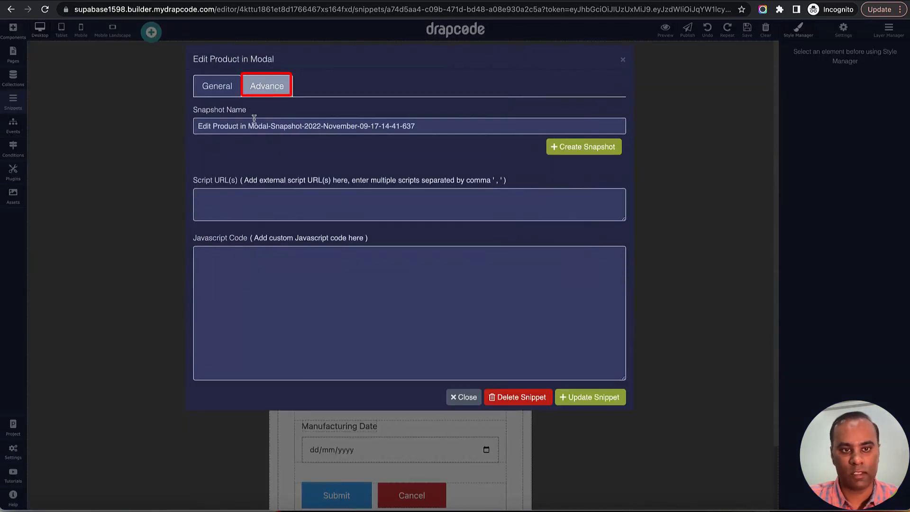
pyautogui.click(217, 86)
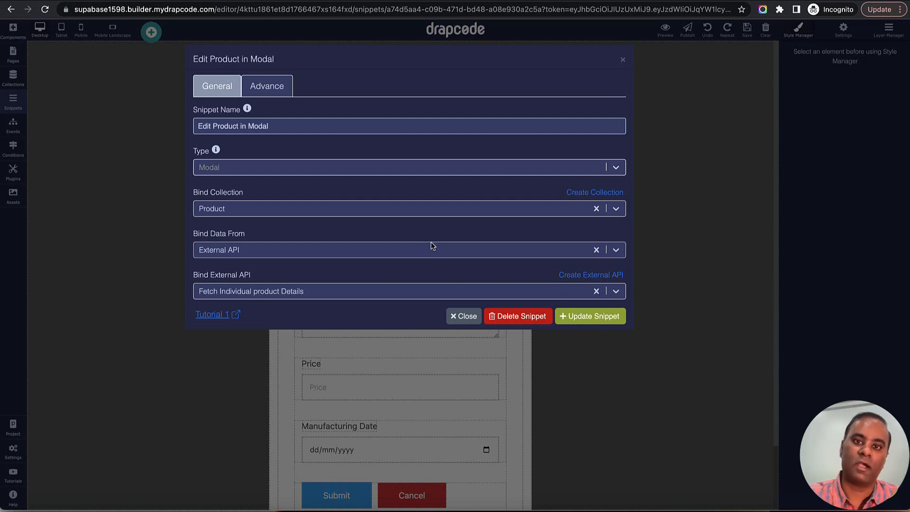
pyautogui.click(623, 61)
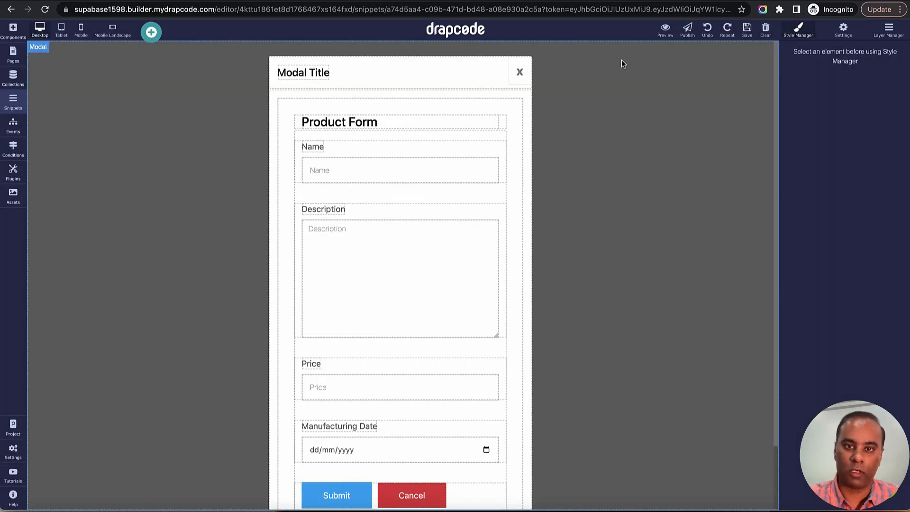
# Open the Home page and add a Link component after the Delete button in the product table's Actions cell
pyautogui.click(13, 54)
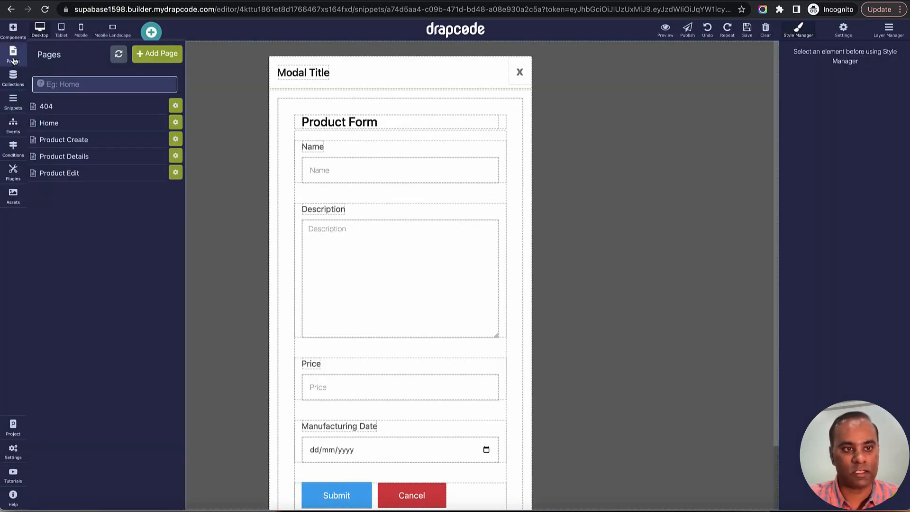
pyautogui.click(107, 130)
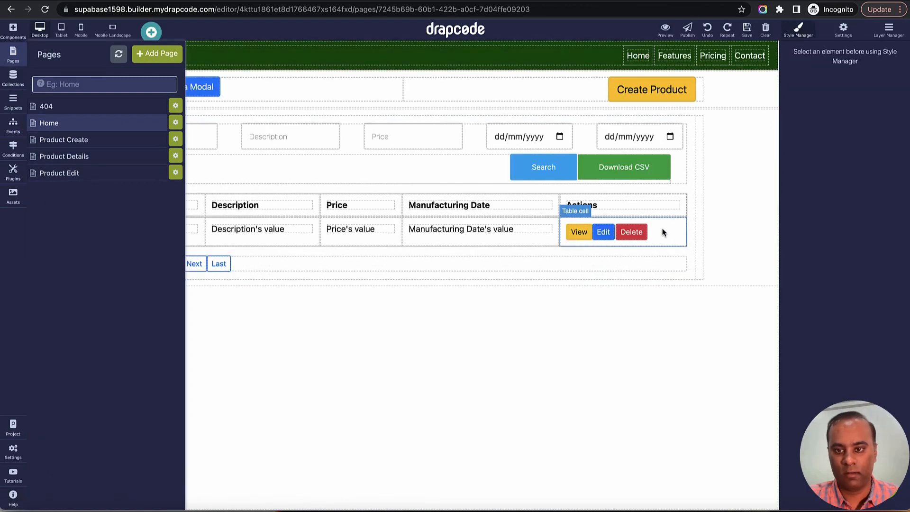
pyautogui.click(12, 30)
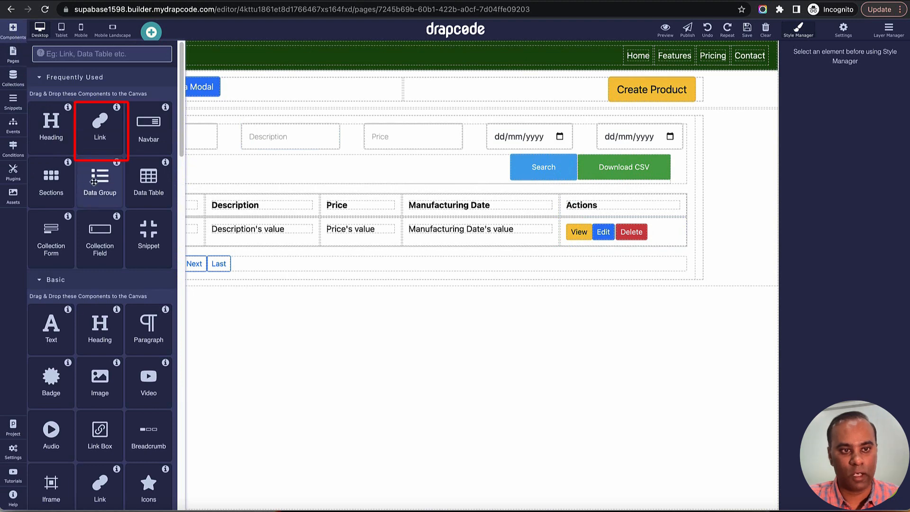
pyautogui.moveTo(100, 122); pyautogui.dragTo(672, 229)
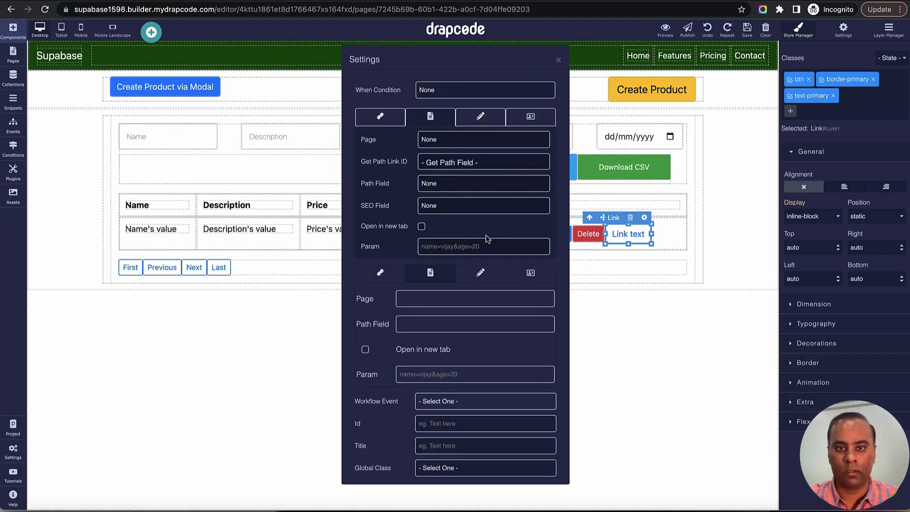
# Set the new link's workflow event to Open Update Product Modal, keeping its target page as None
pyautogui.click(474, 140)
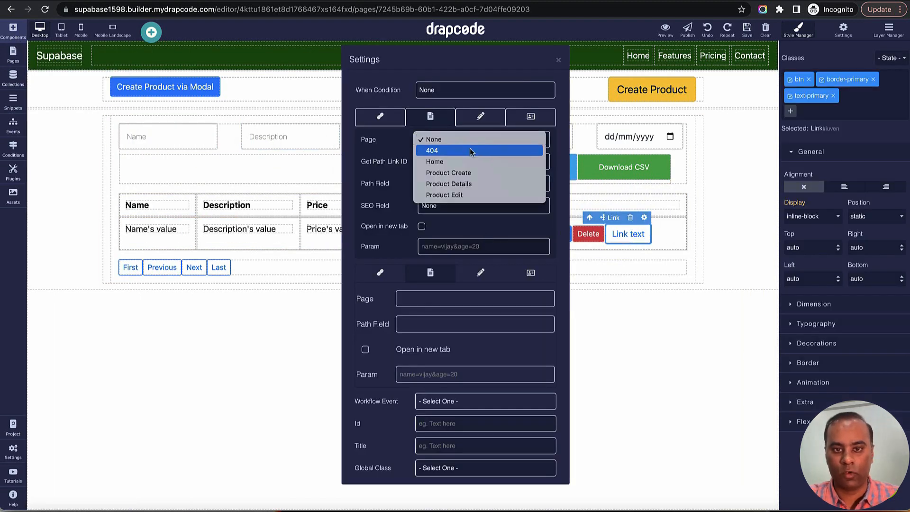
pyautogui.click(450, 141)
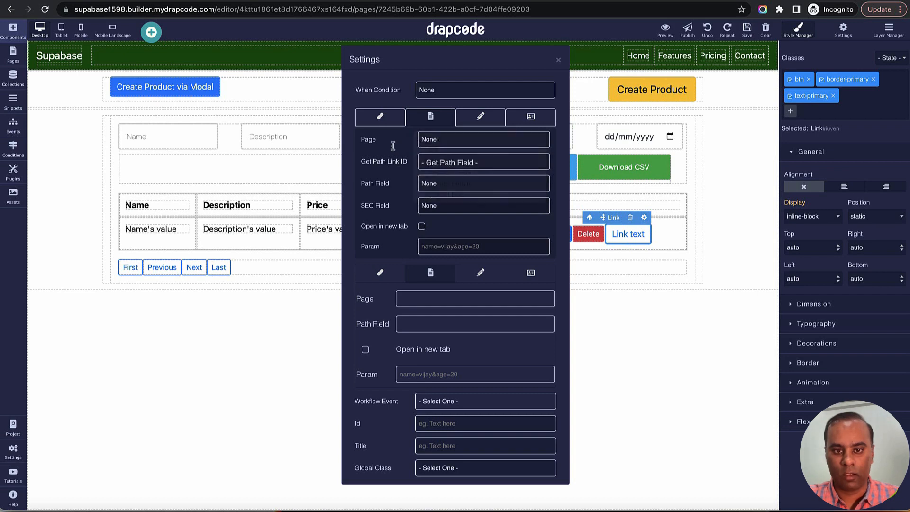
pyautogui.click(436, 401)
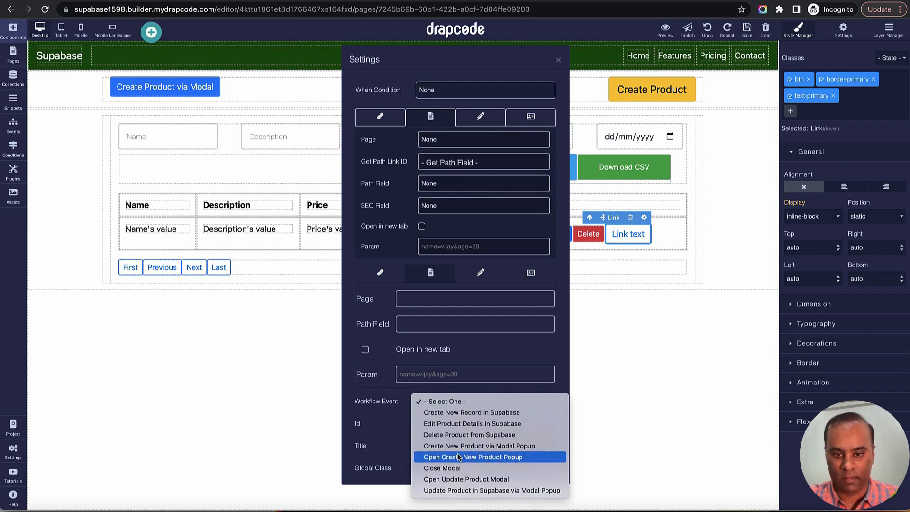
pyautogui.click(475, 480)
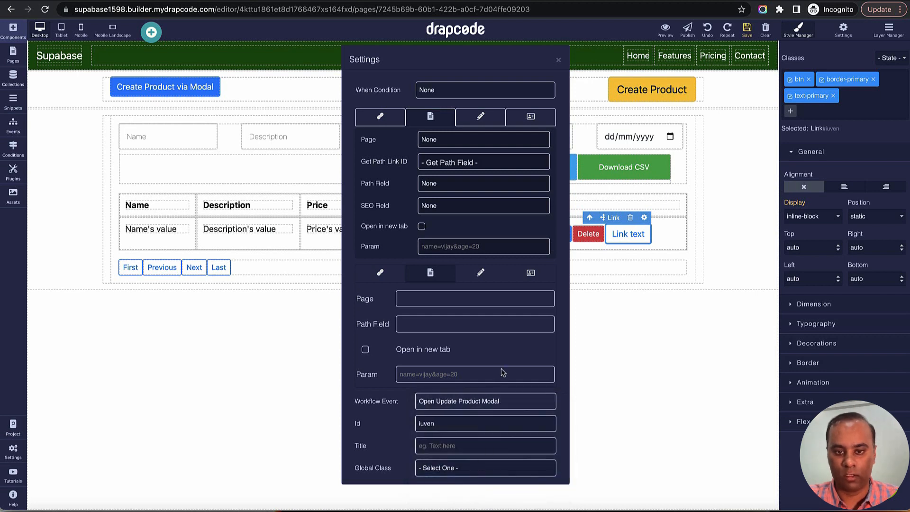
pyautogui.click(558, 60)
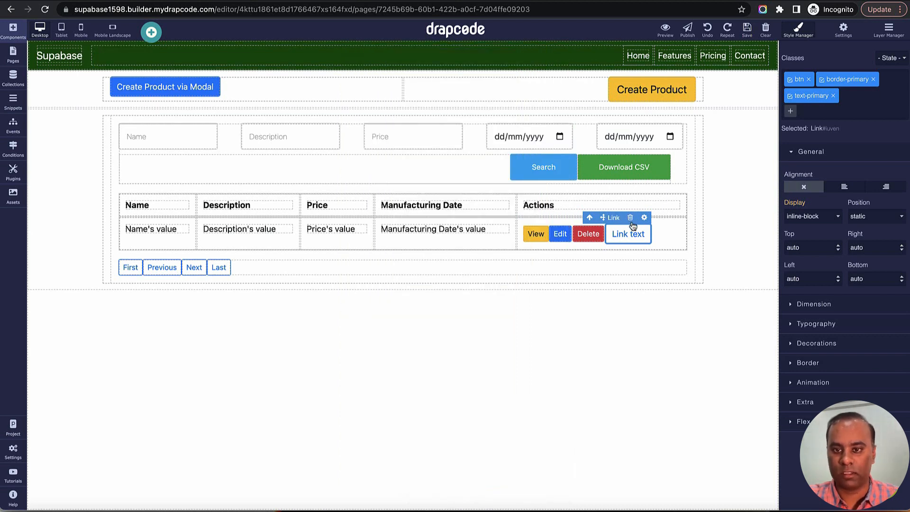
# Change the new link's text in the Actions cell to "Update via Modal"
pyautogui.doubleClick(634, 237)
pyautogui.write('Up')
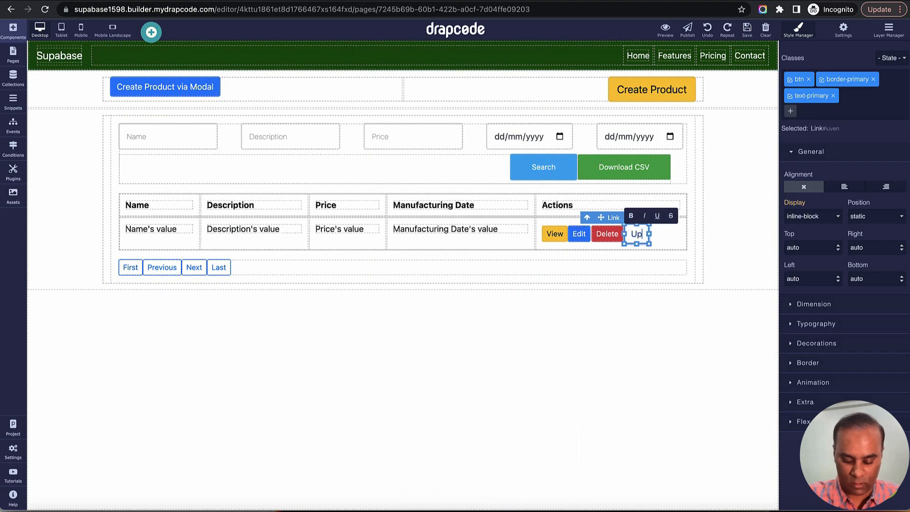
pyautogui.write('date via Modal')
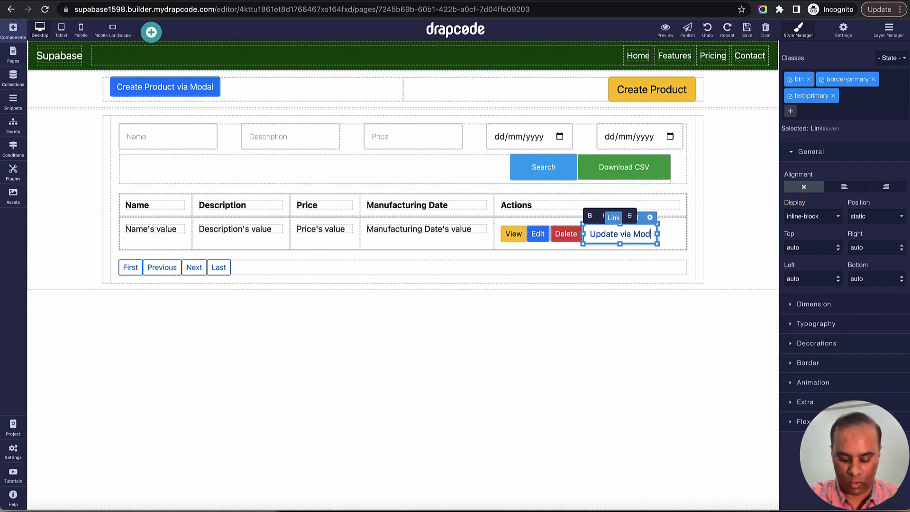
# Replace the link's text-primary and border-primary classes with btn-sm, and save the page
pyautogui.click(833, 96)
pyautogui.click(874, 80)
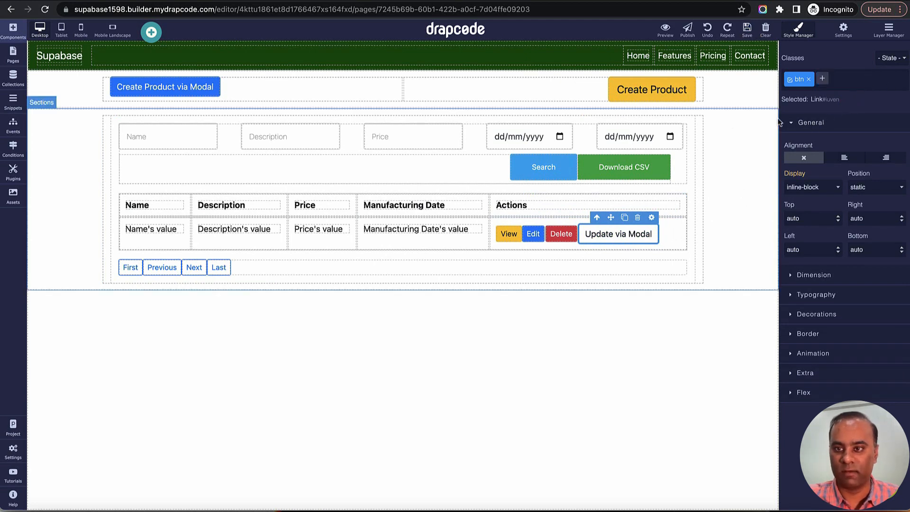
pyautogui.click(822, 80)
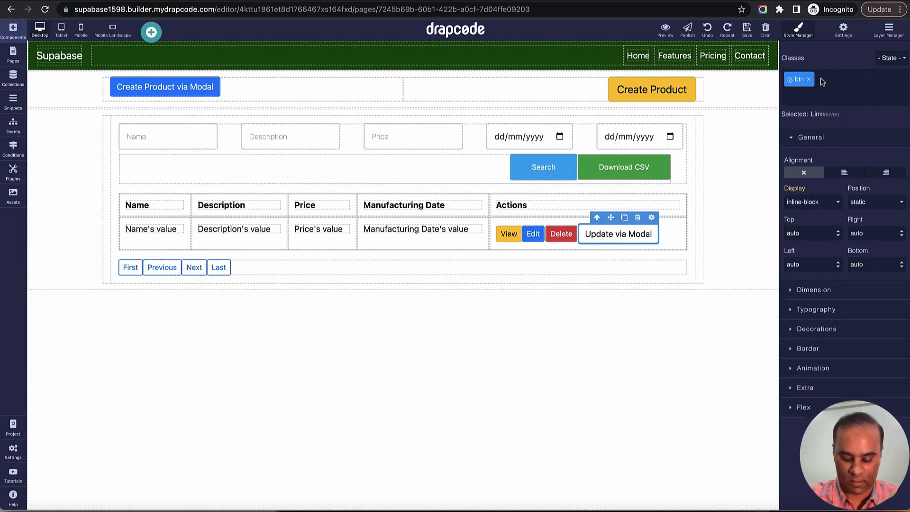
pyautogui.write('btn')
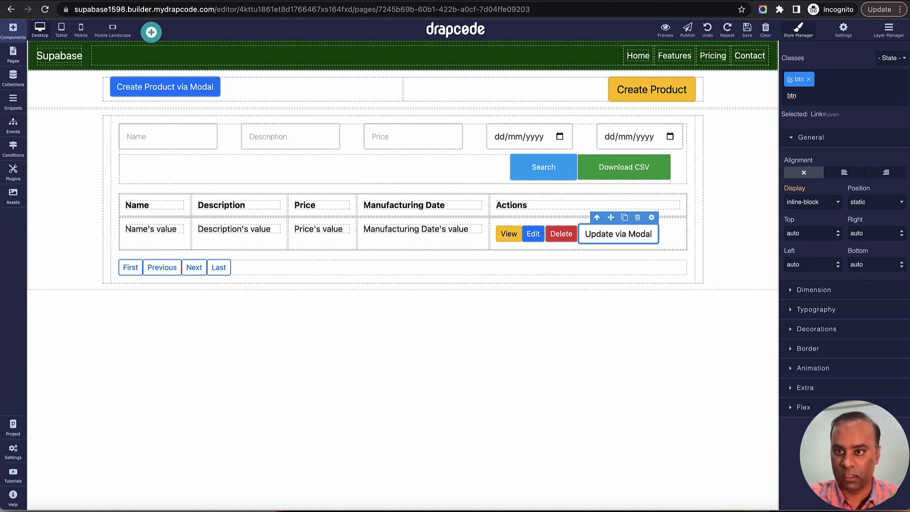
pyautogui.write('-sm')
pyautogui.press('Return')
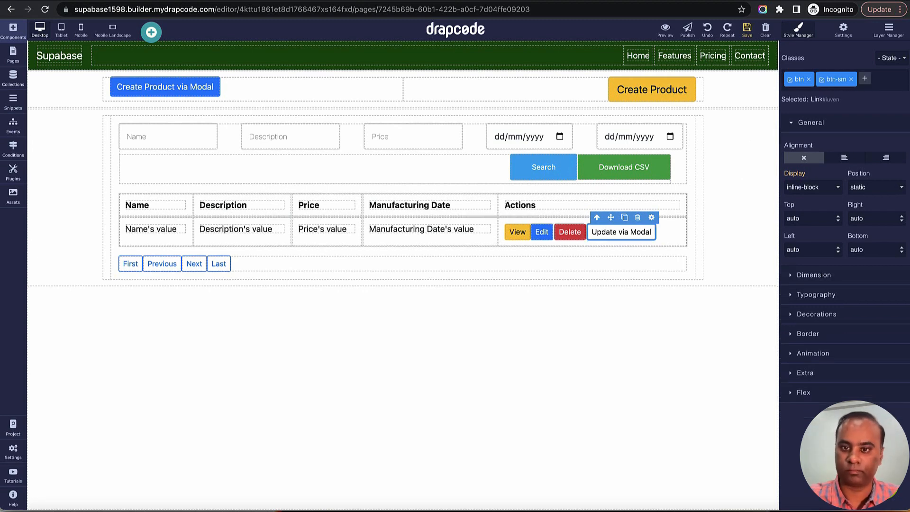
pyautogui.click(748, 30)
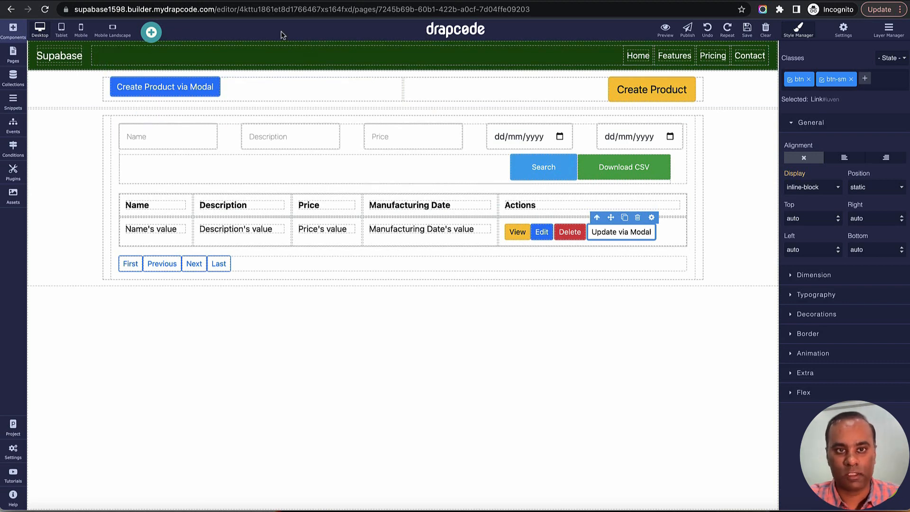
# Switch to the app preview and reload the Home page to check the new link in the product table
pyautogui.hotkey('ctrl', 'Tab')
pyautogui.click(362, 98)
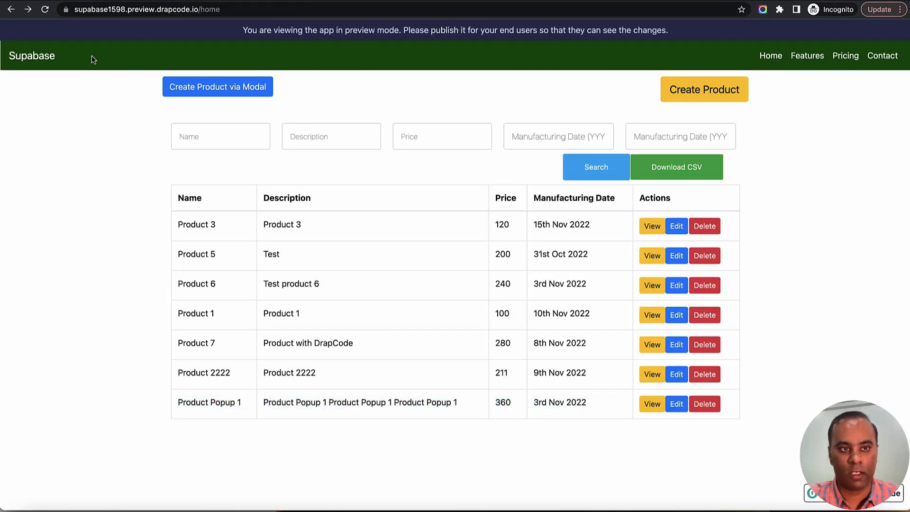
pyautogui.click(45, 10)
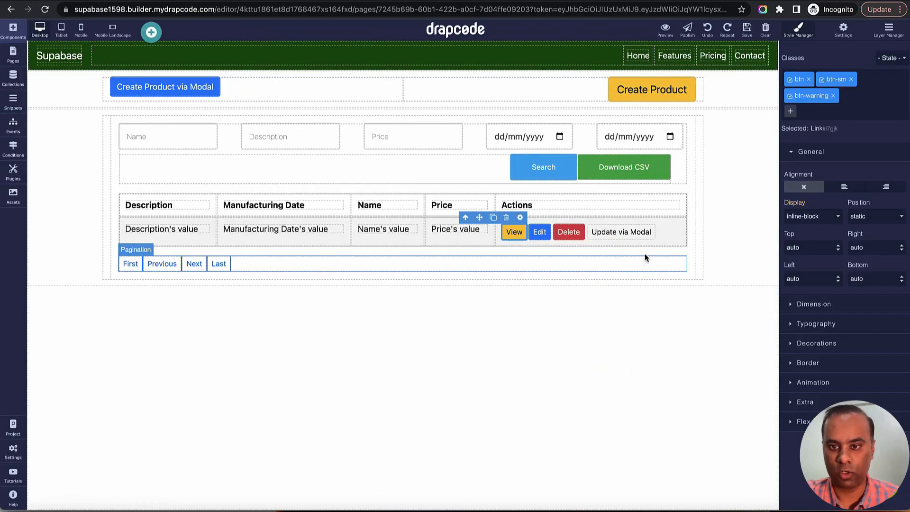
# Add the btn-info class to the Update via Modal link in the page editor and save the page
pyautogui.click(635, 233)
pyautogui.click(865, 79)
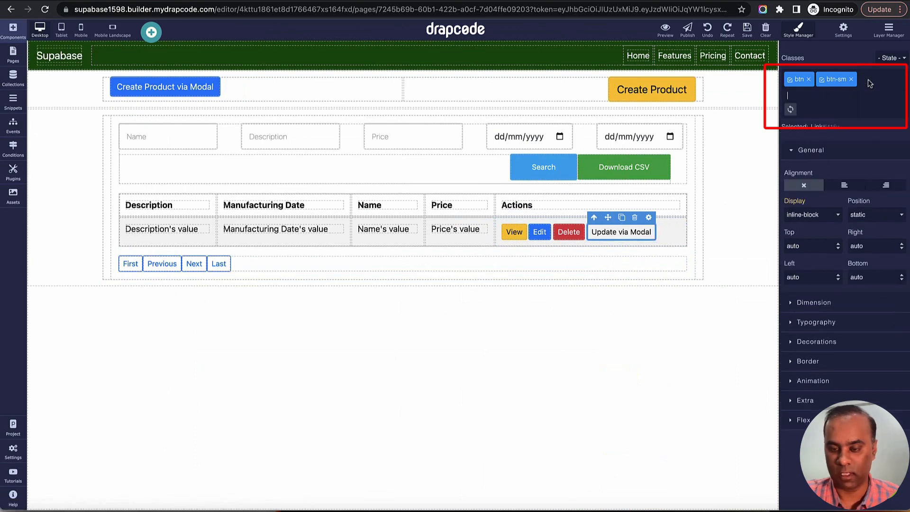
pyautogui.write('btn-info')
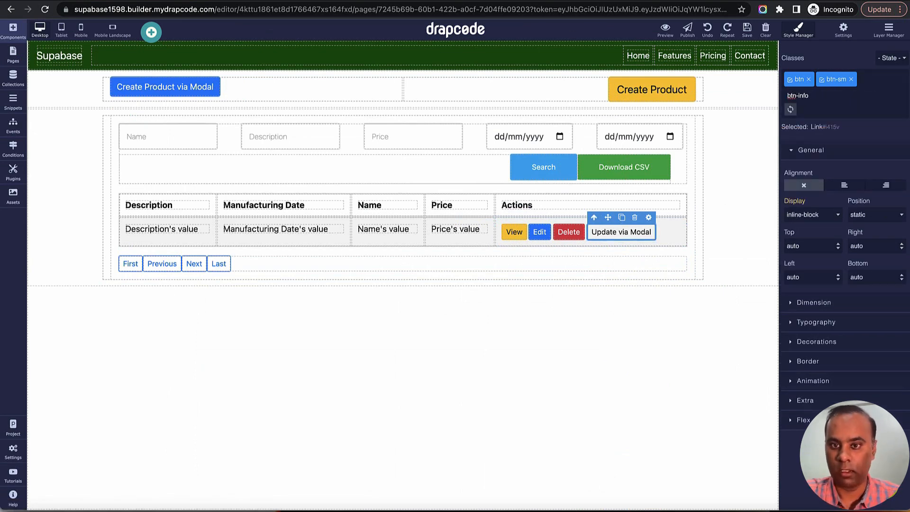
pyautogui.press('Return')
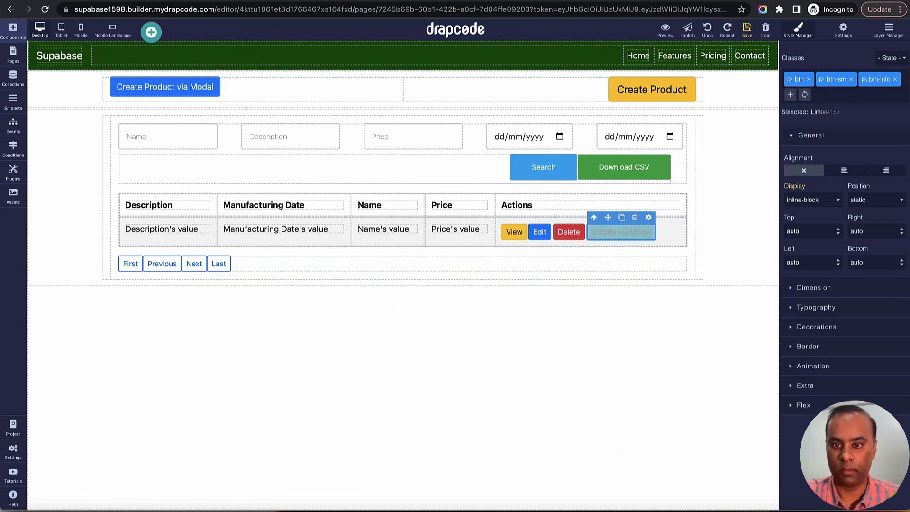
pyautogui.click(751, 33)
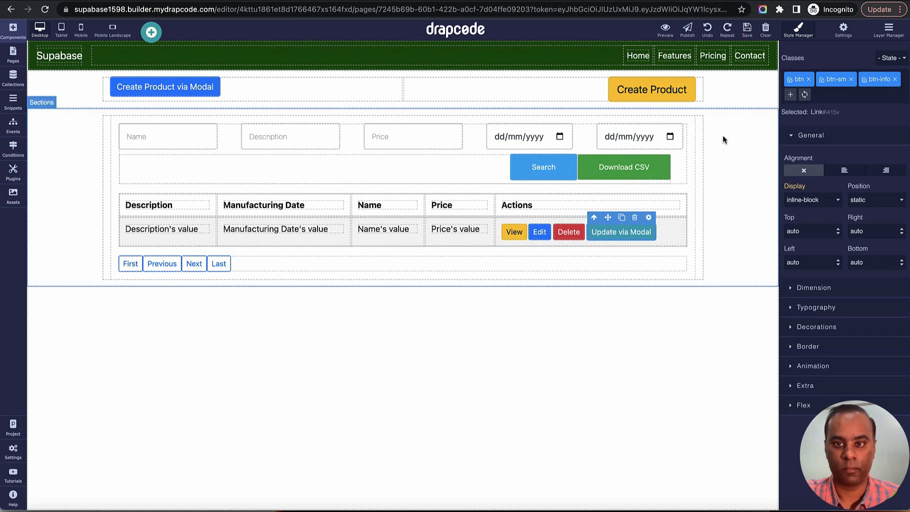
# Reload the Home page in the app preview and open the Update via Modal form for Product 6
pyautogui.hotkey('ctrl', 'Tab')
pyautogui.click(45, 10)
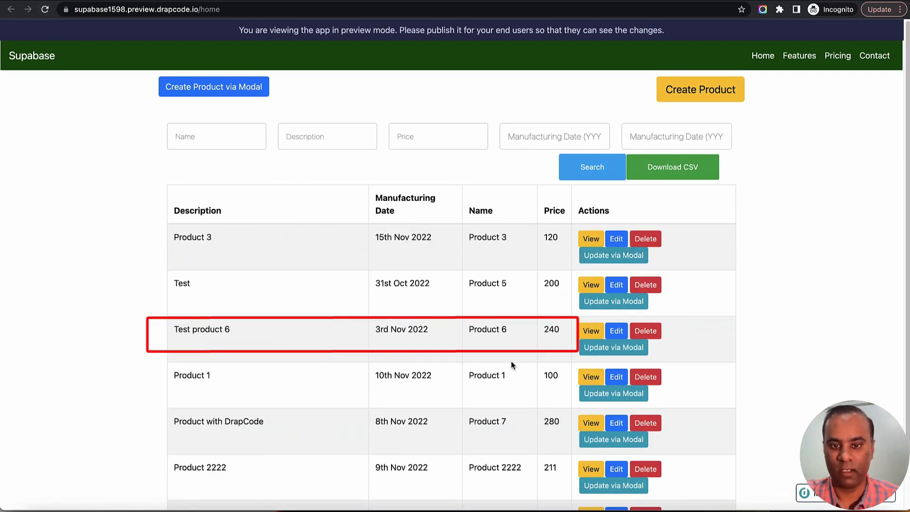
pyautogui.click(617, 352)
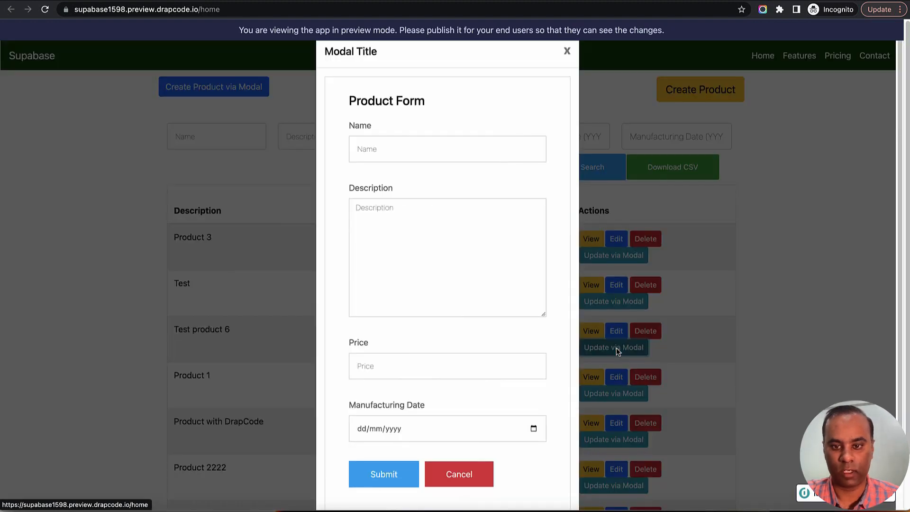
# Set the name to Product 66666, the description to Test product 66666 and the price to 2400, and submit the form
pyautogui.click(445, 149)
pyautogui.write('66666')
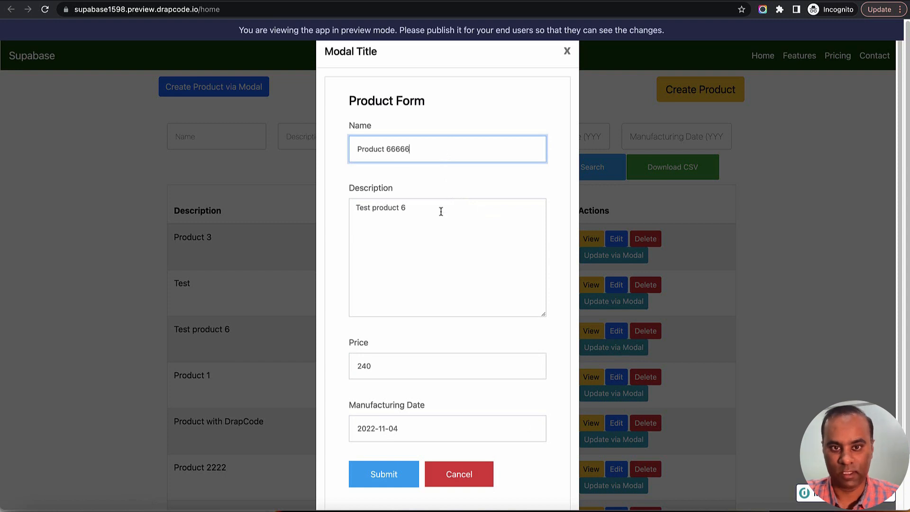
pyautogui.click(441, 212)
pyautogui.write('6666')
pyautogui.click(409, 374)
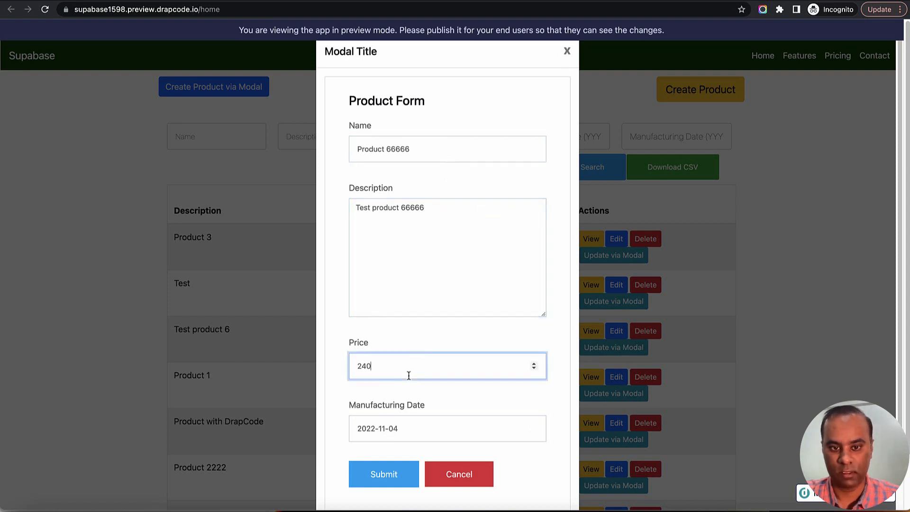
pyautogui.write('0')
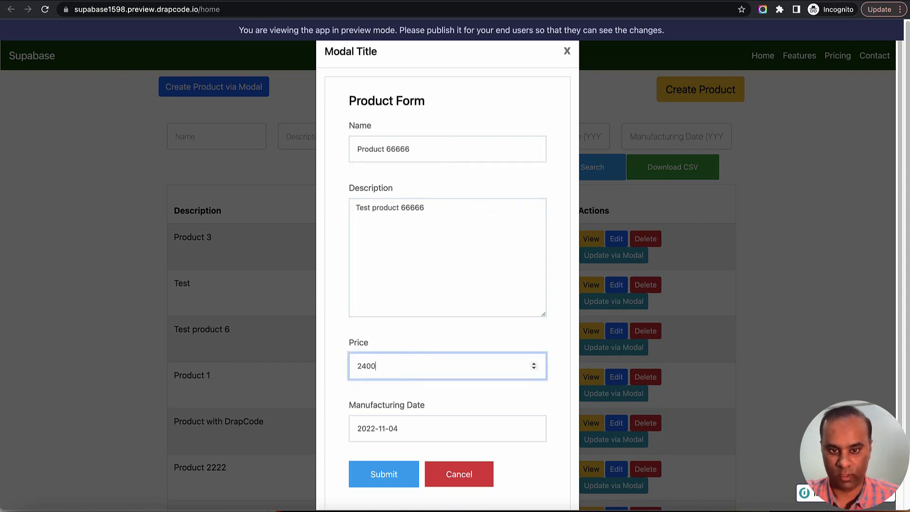
pyautogui.click(393, 475)
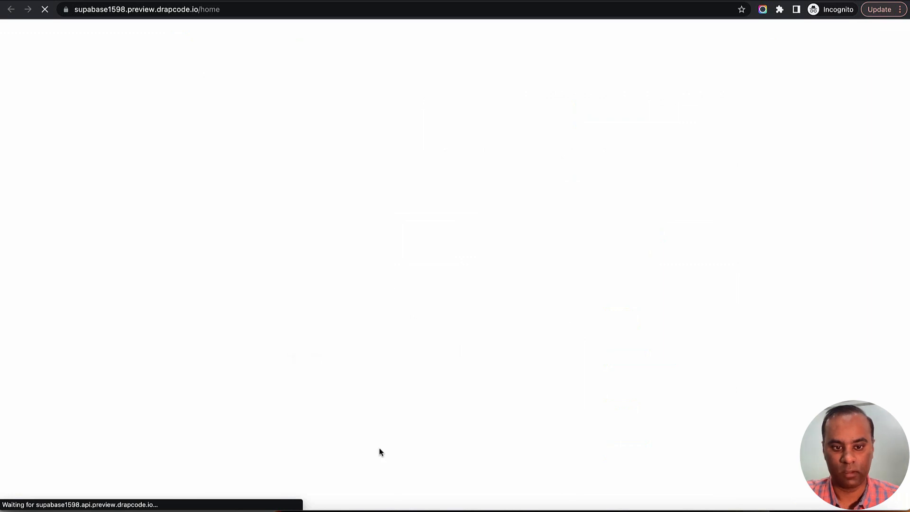
# Switch to the Supabase table editor, refresh the Product table and check the edited product's row
pyautogui.click(332, 510)
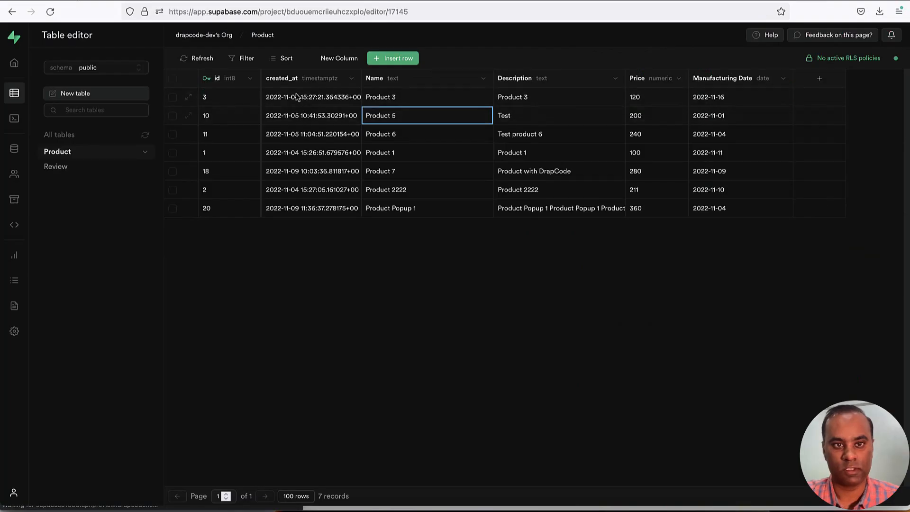
pyautogui.click(186, 59)
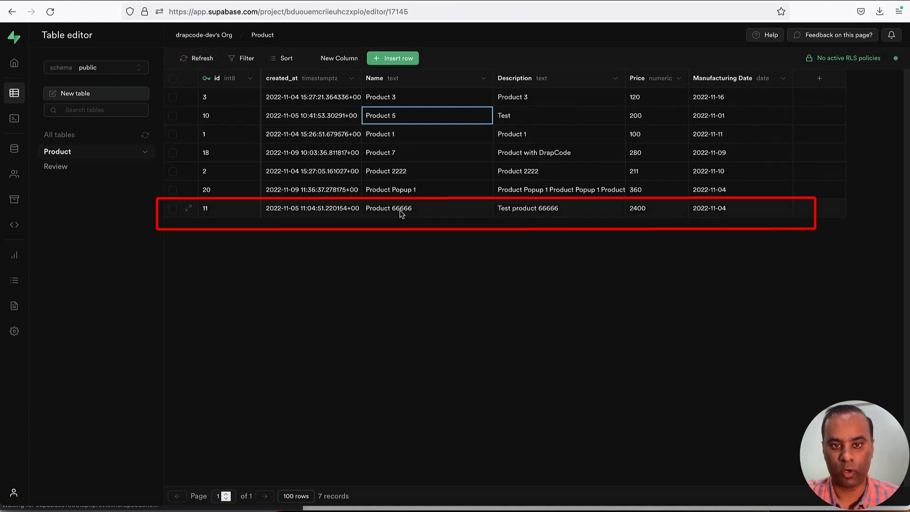
pyautogui.click(400, 213)
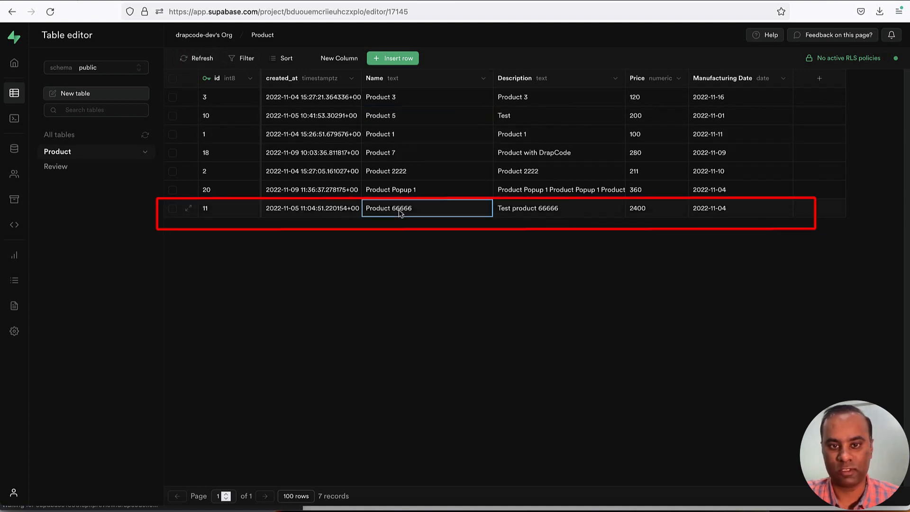
pyautogui.click(553, 215)
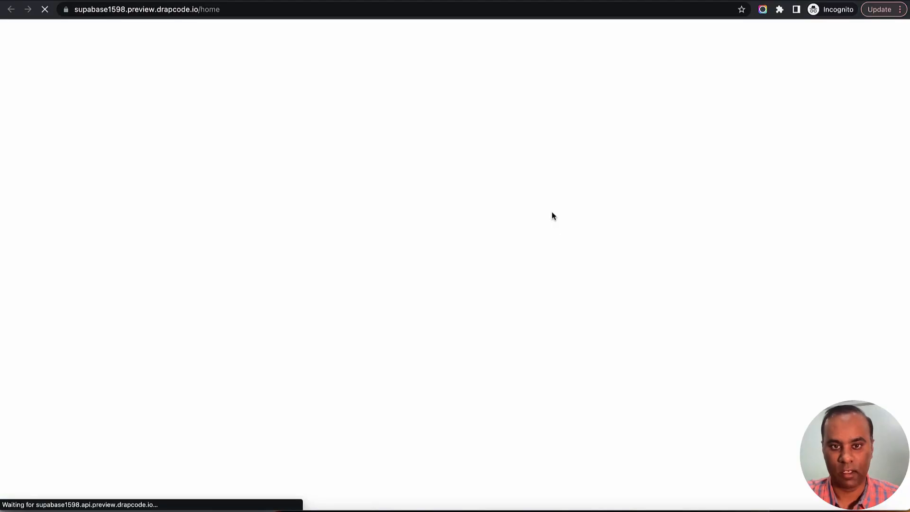
# Check the edited product's description, date, name and price in the preview's product table
pyautogui.scroll(-1, 279, 452)
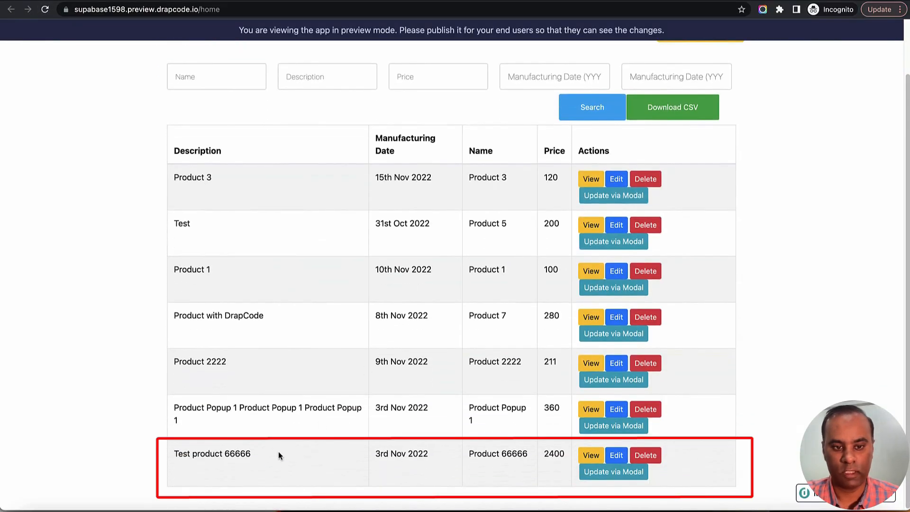
pyautogui.moveTo(174, 454); pyautogui.dragTo(568, 456)
pyautogui.click(779, 360)
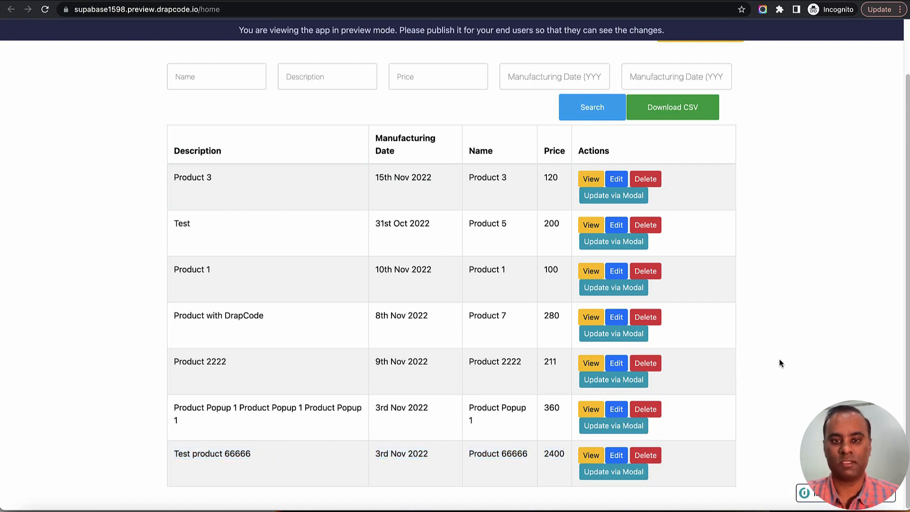